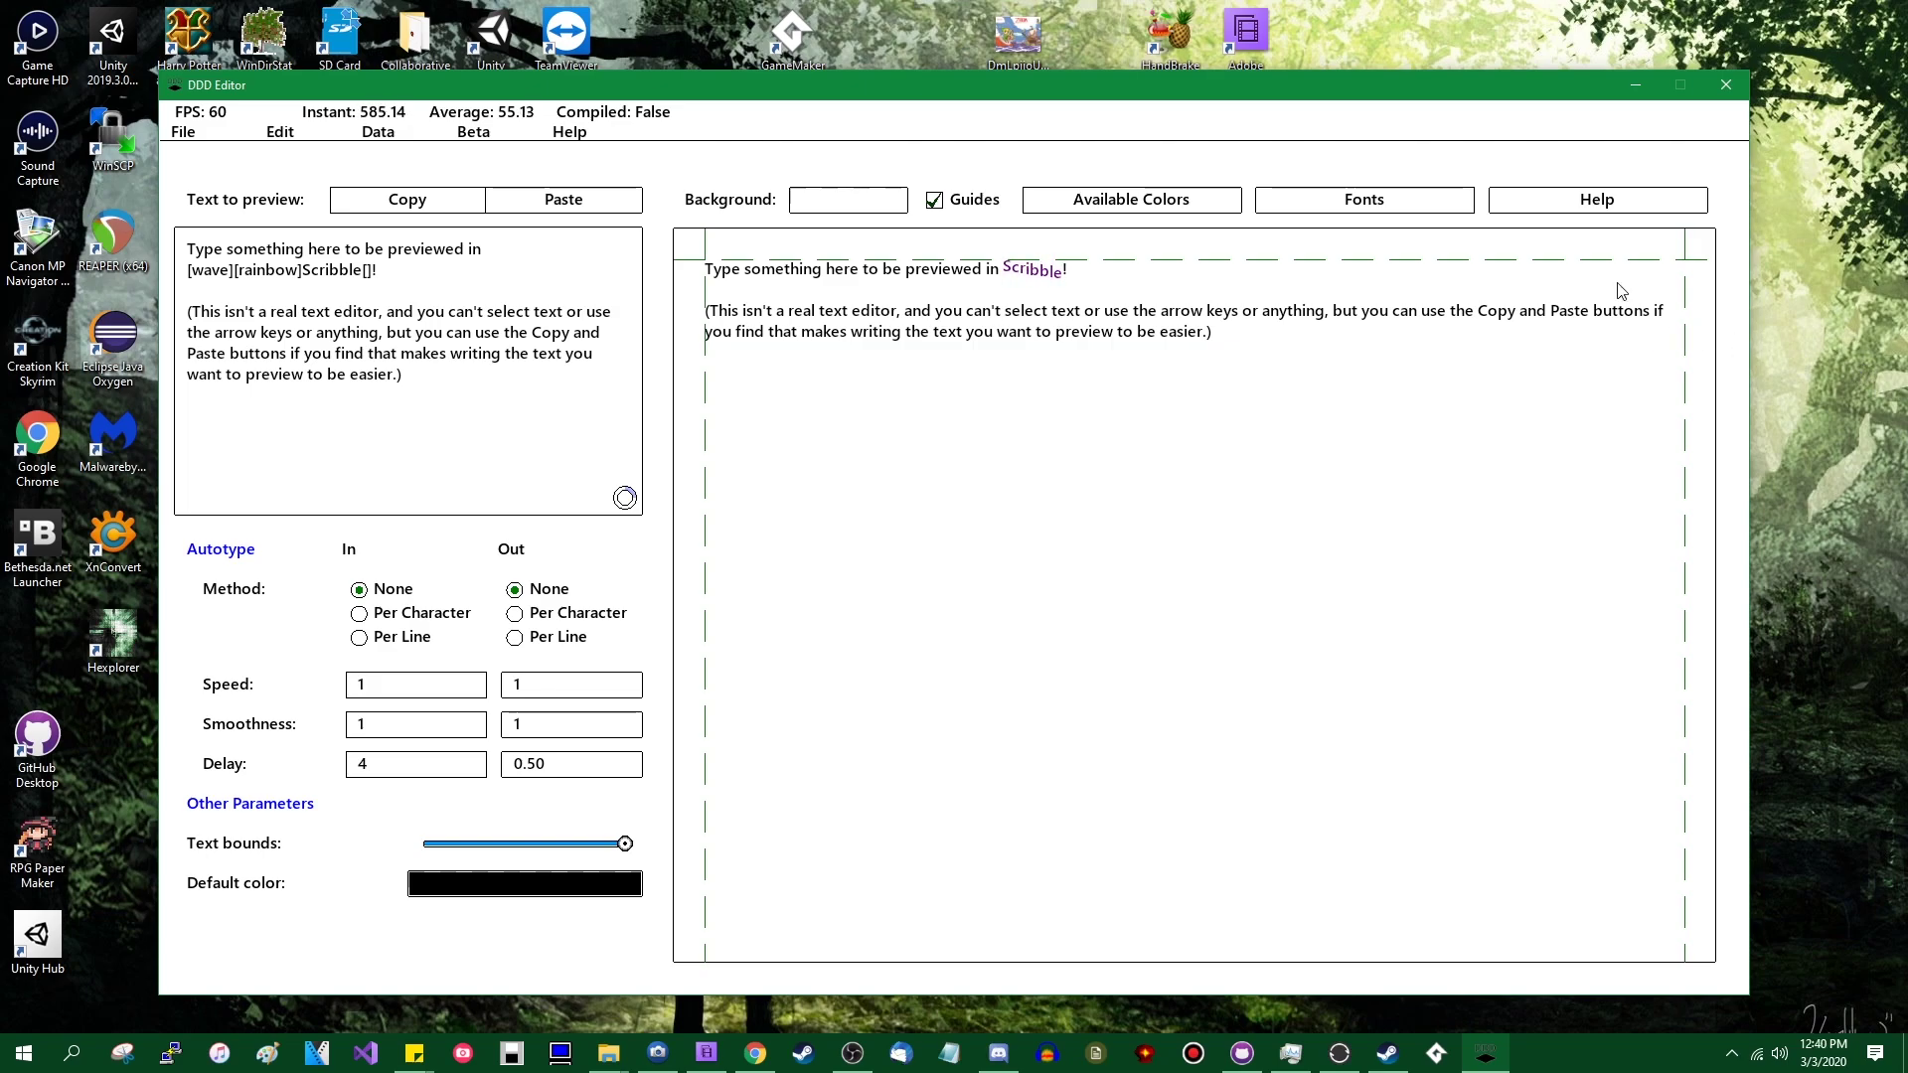
Step: After the sample paragraph, type a [c_red] sentence, a plain sentence and a waving 'woo hoo' line
left_click(540, 433)
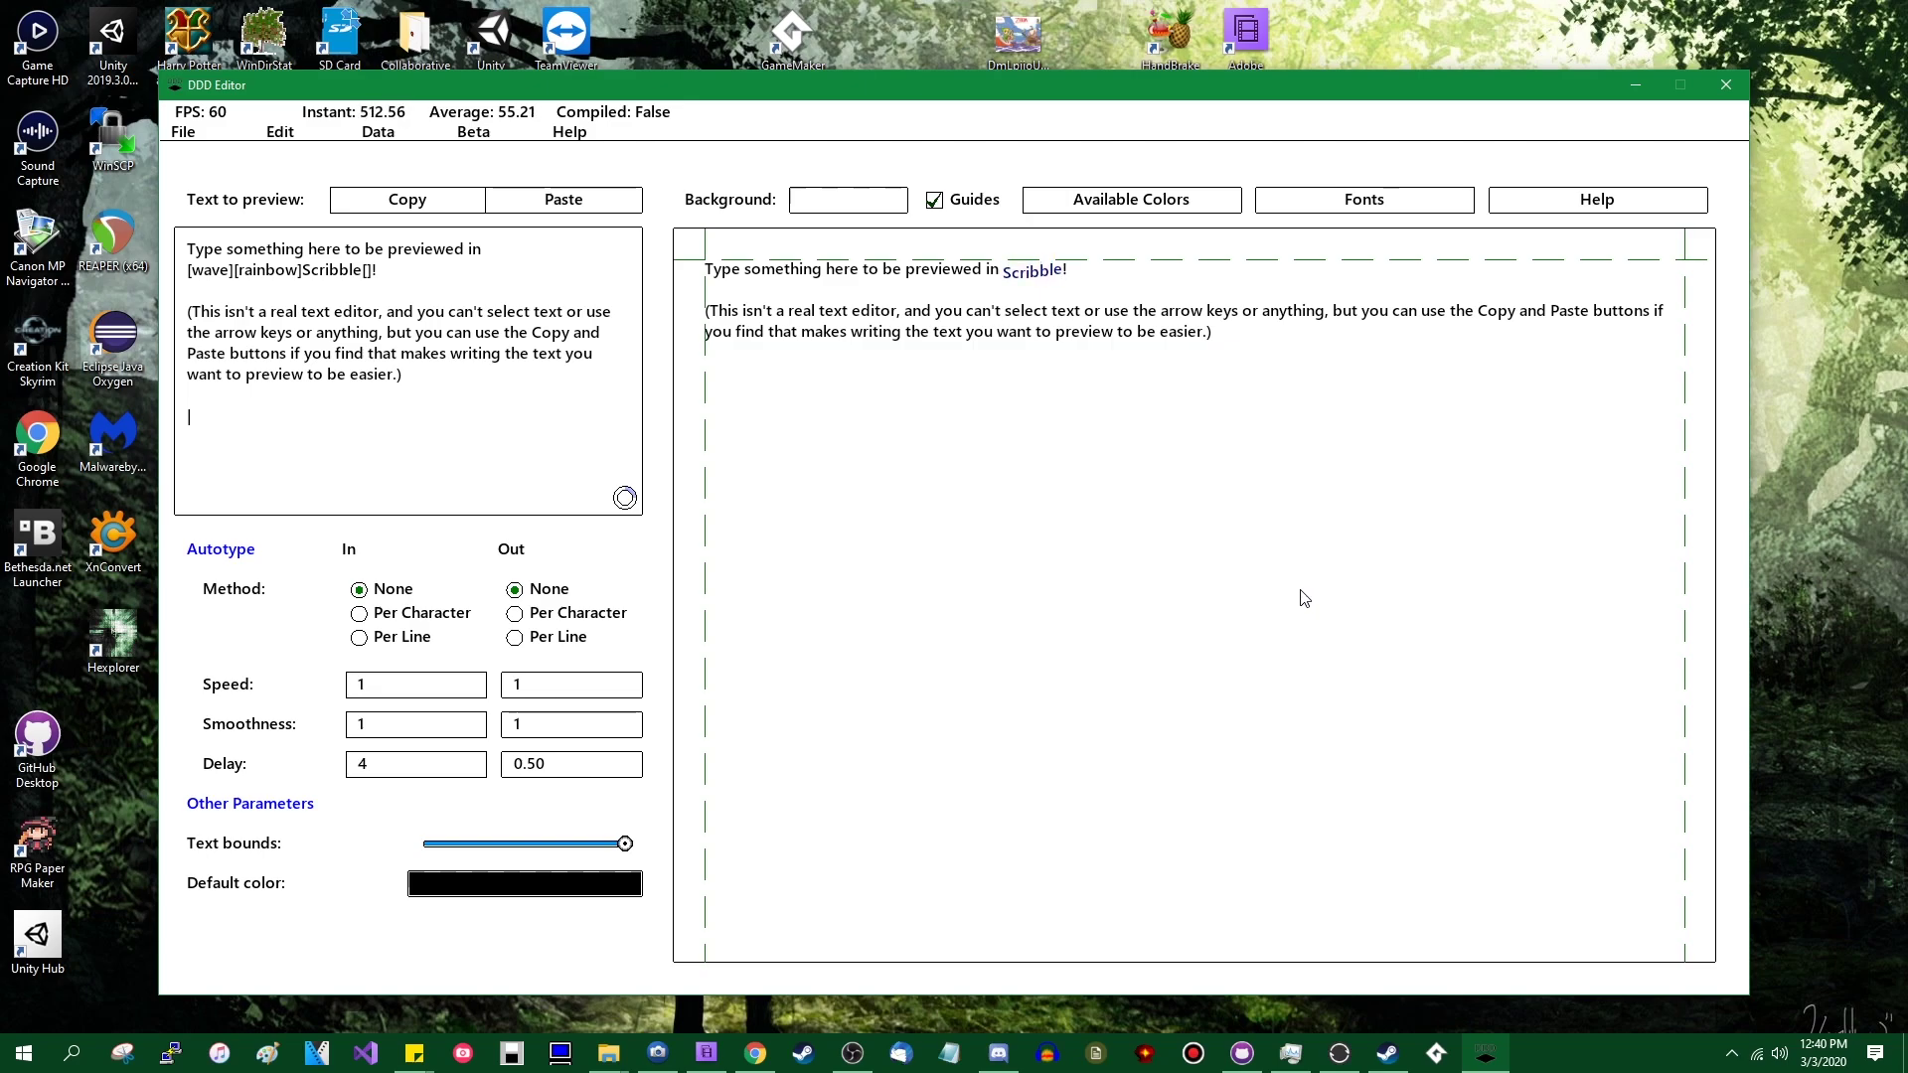
type("[c_red]This is read te")
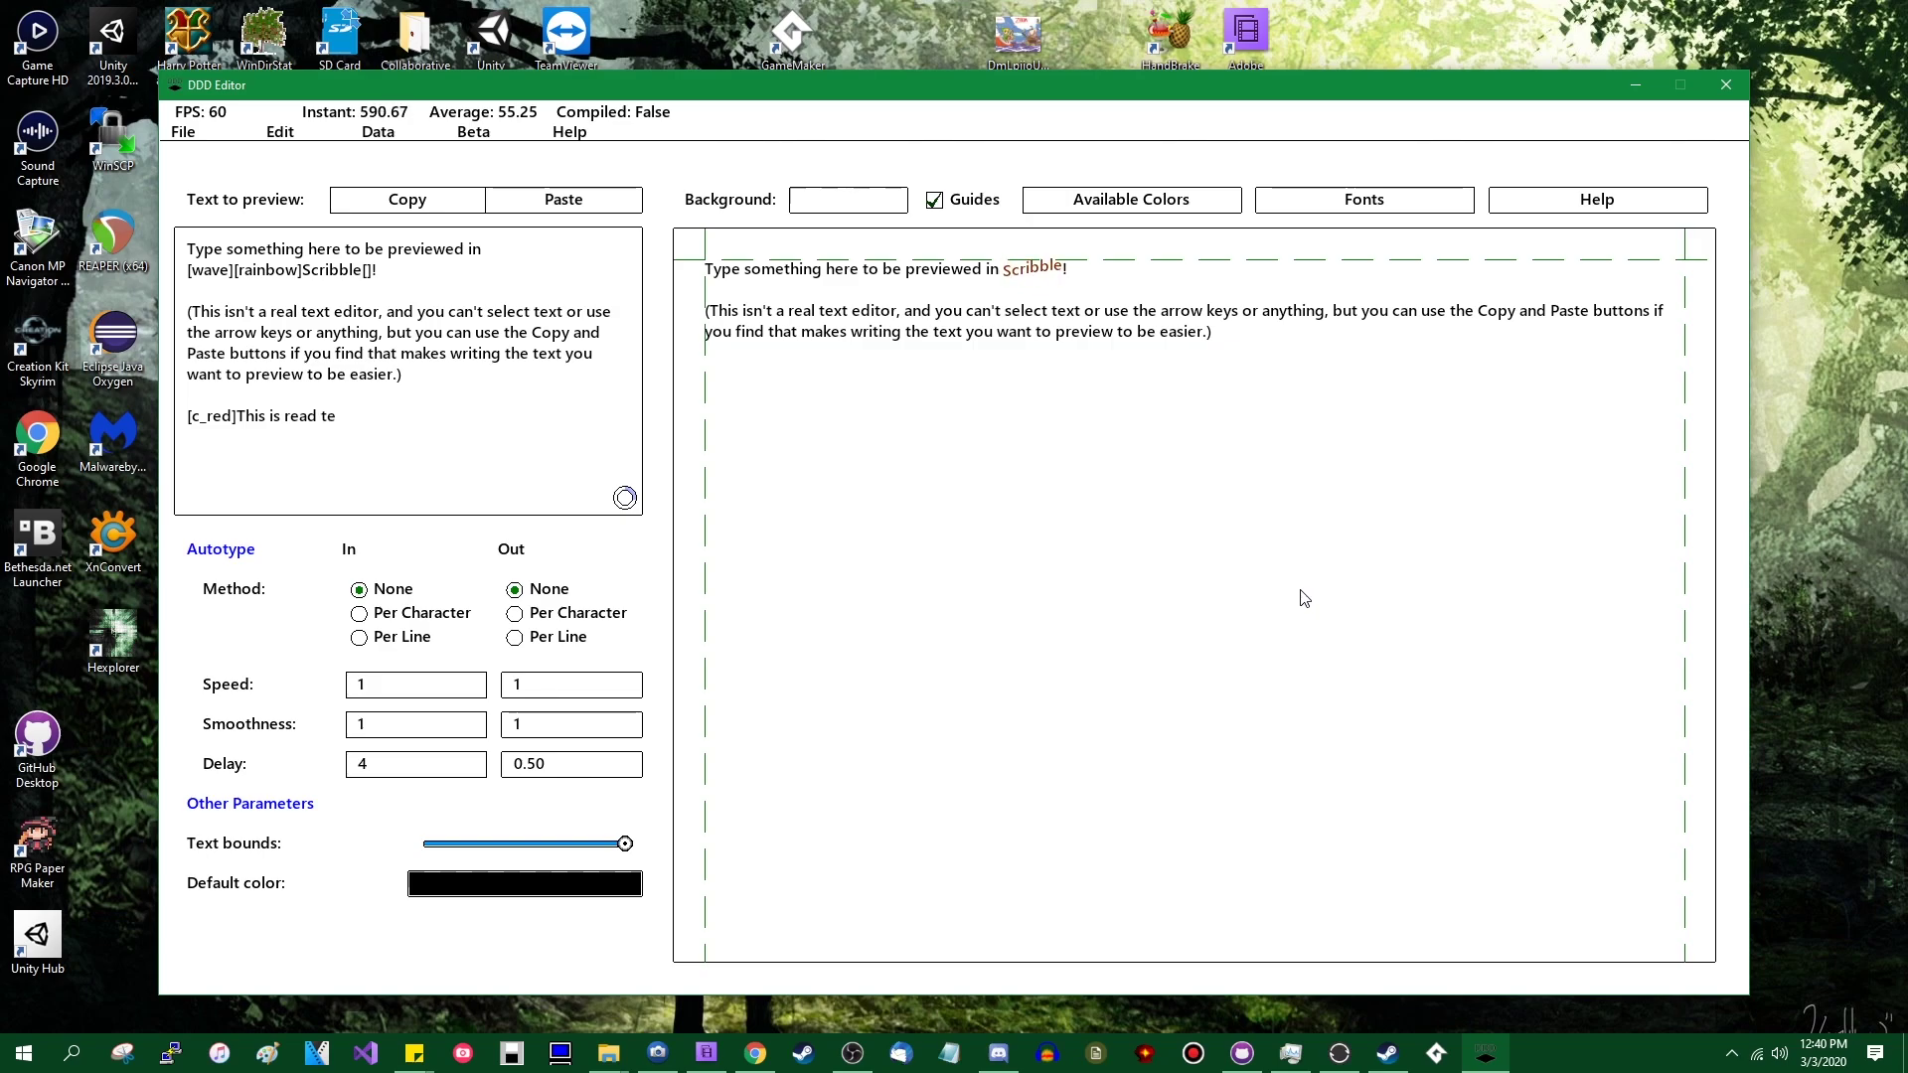
key("BackSpace")
key("BackSpace")
key("BackSpace")
key("BackSpace")
key("BackSpace")
type("d text")
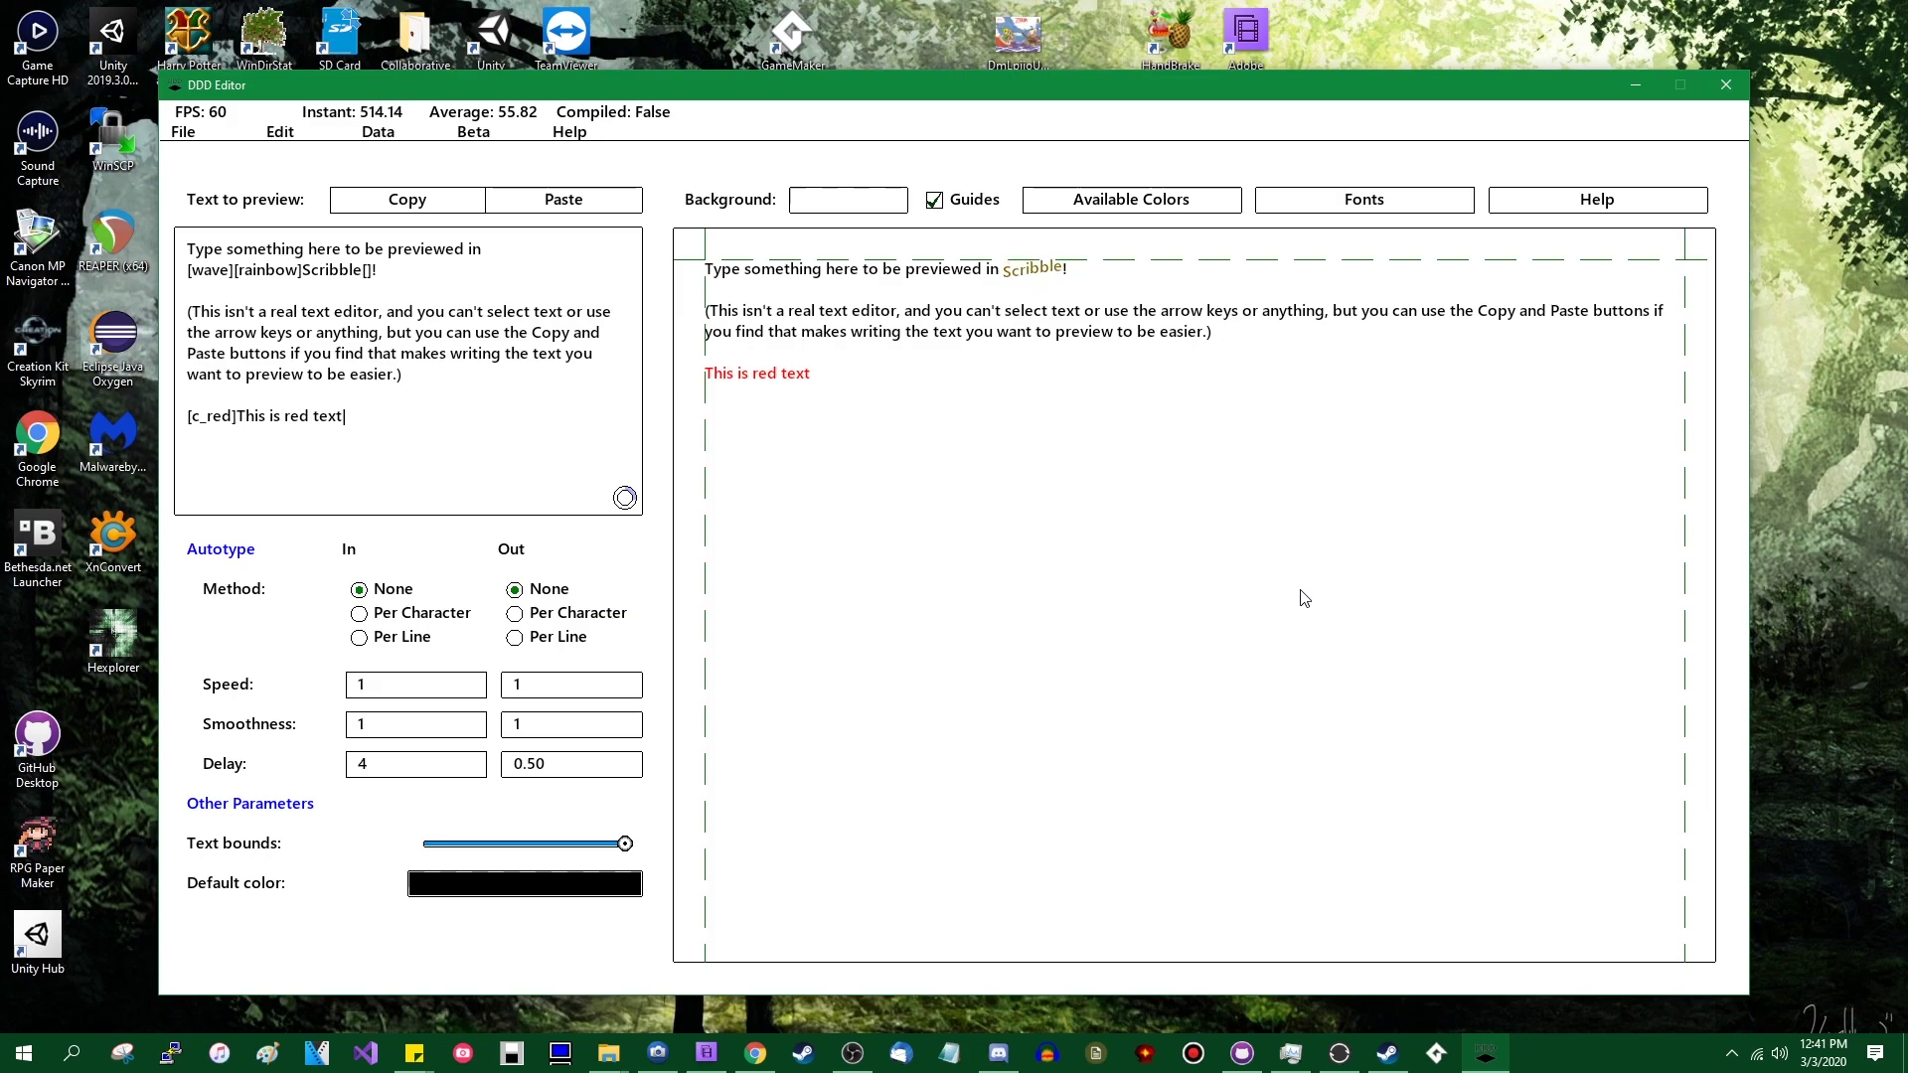
type("[] this is not red text [wave]and this")
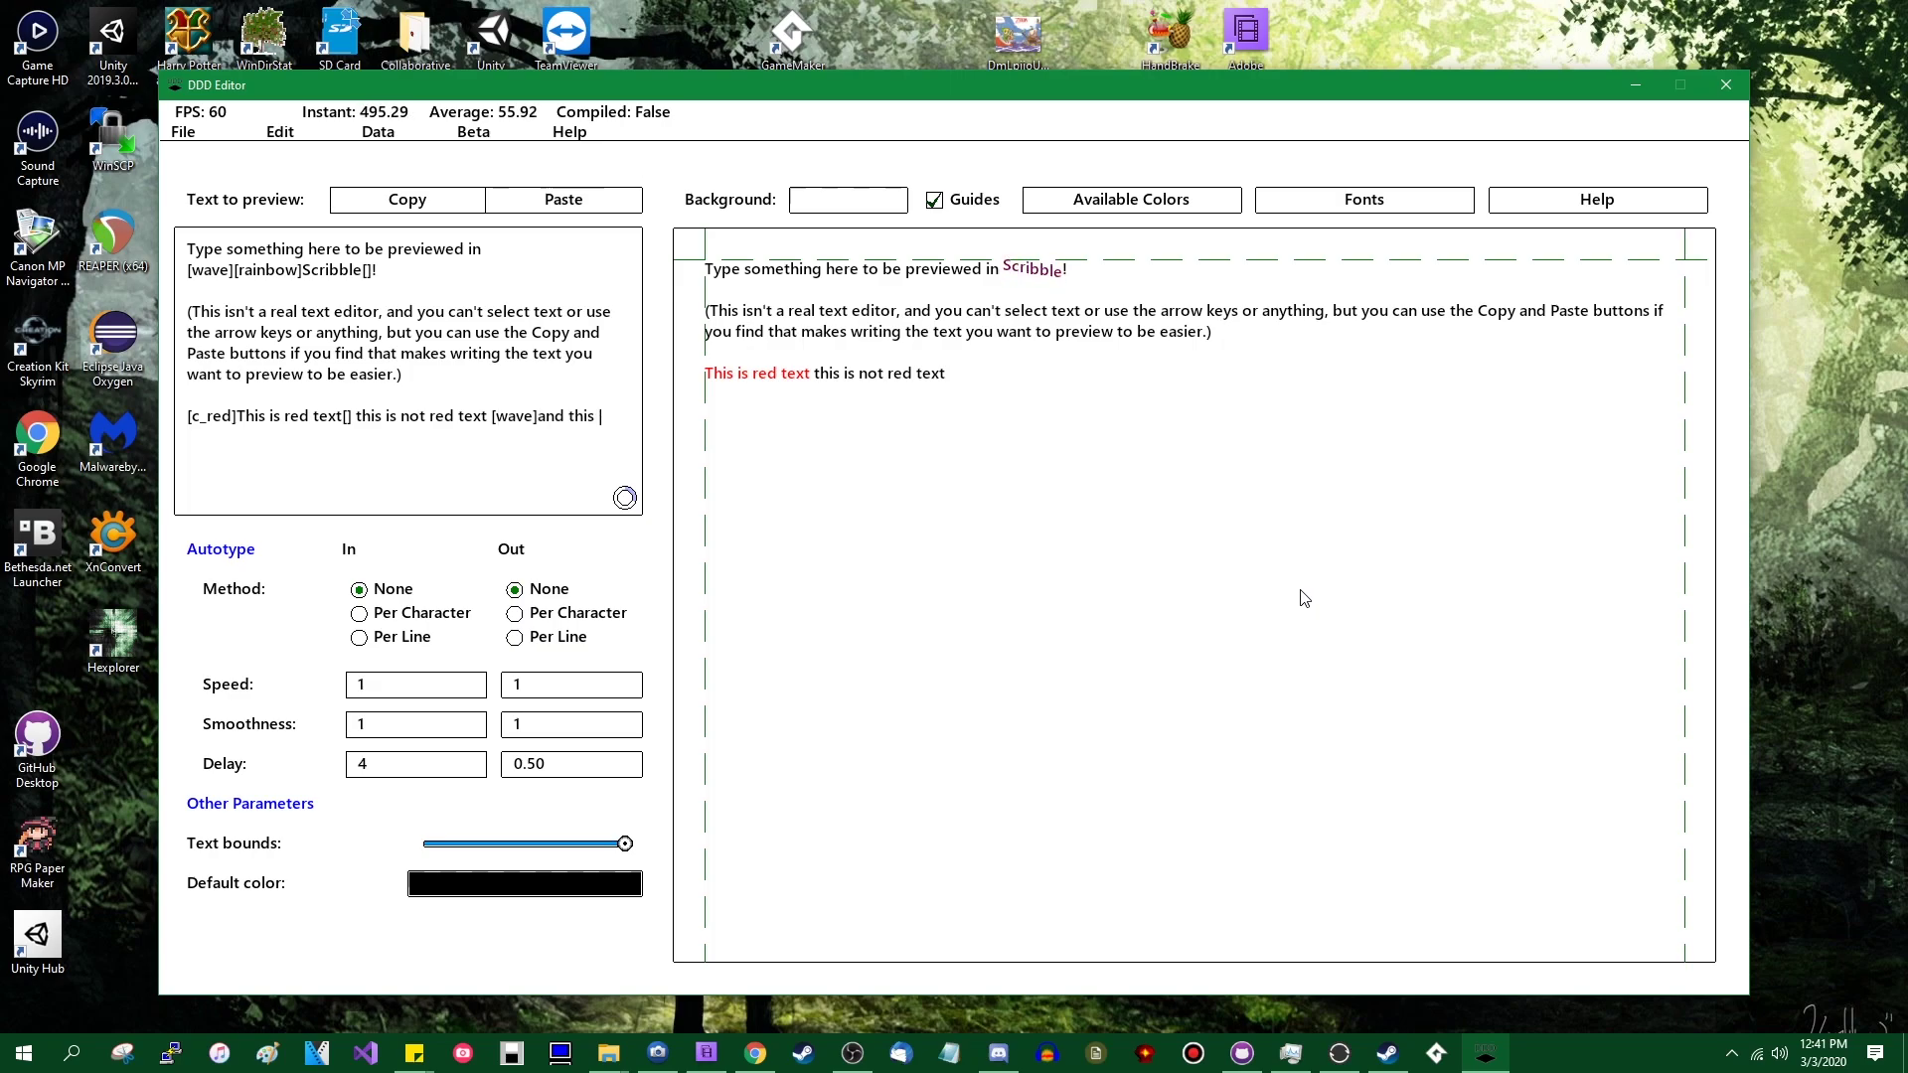
type("aving up and ")
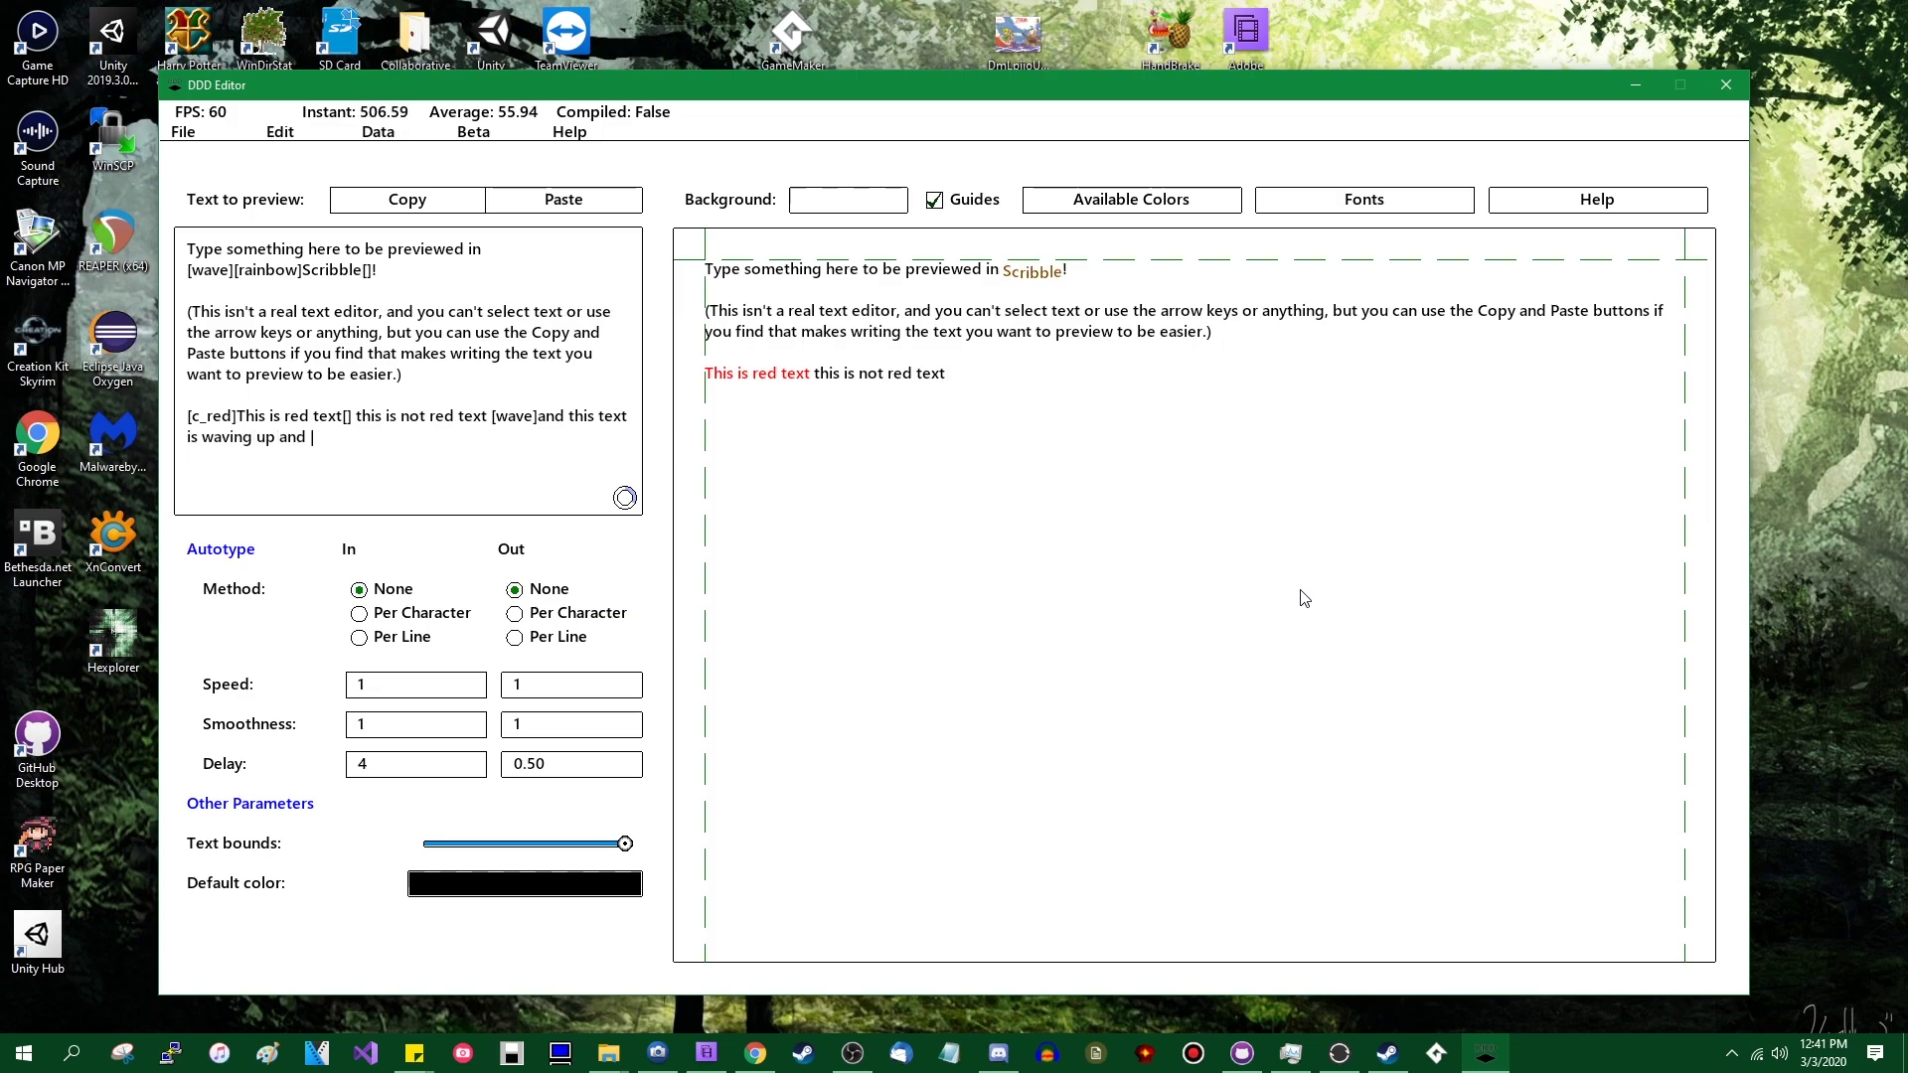
type("down, woo hoo[")
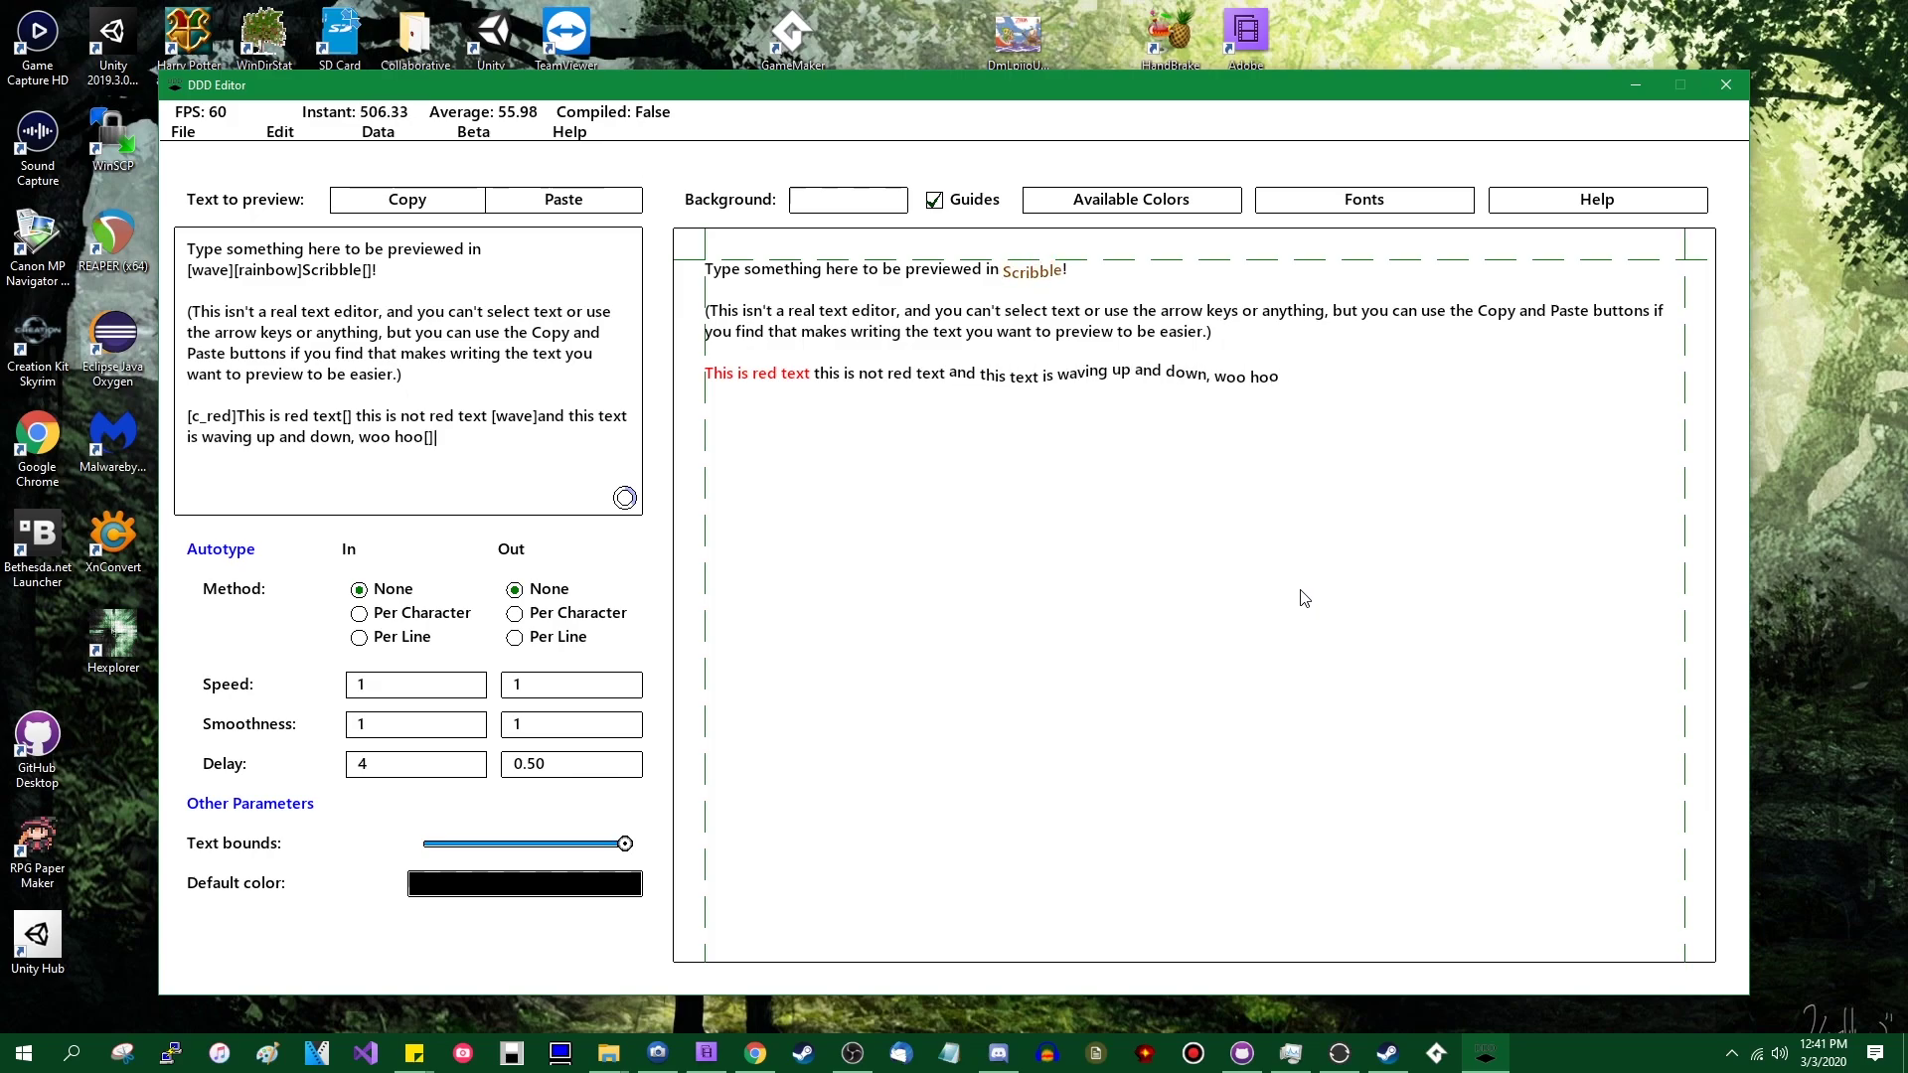
type("an")
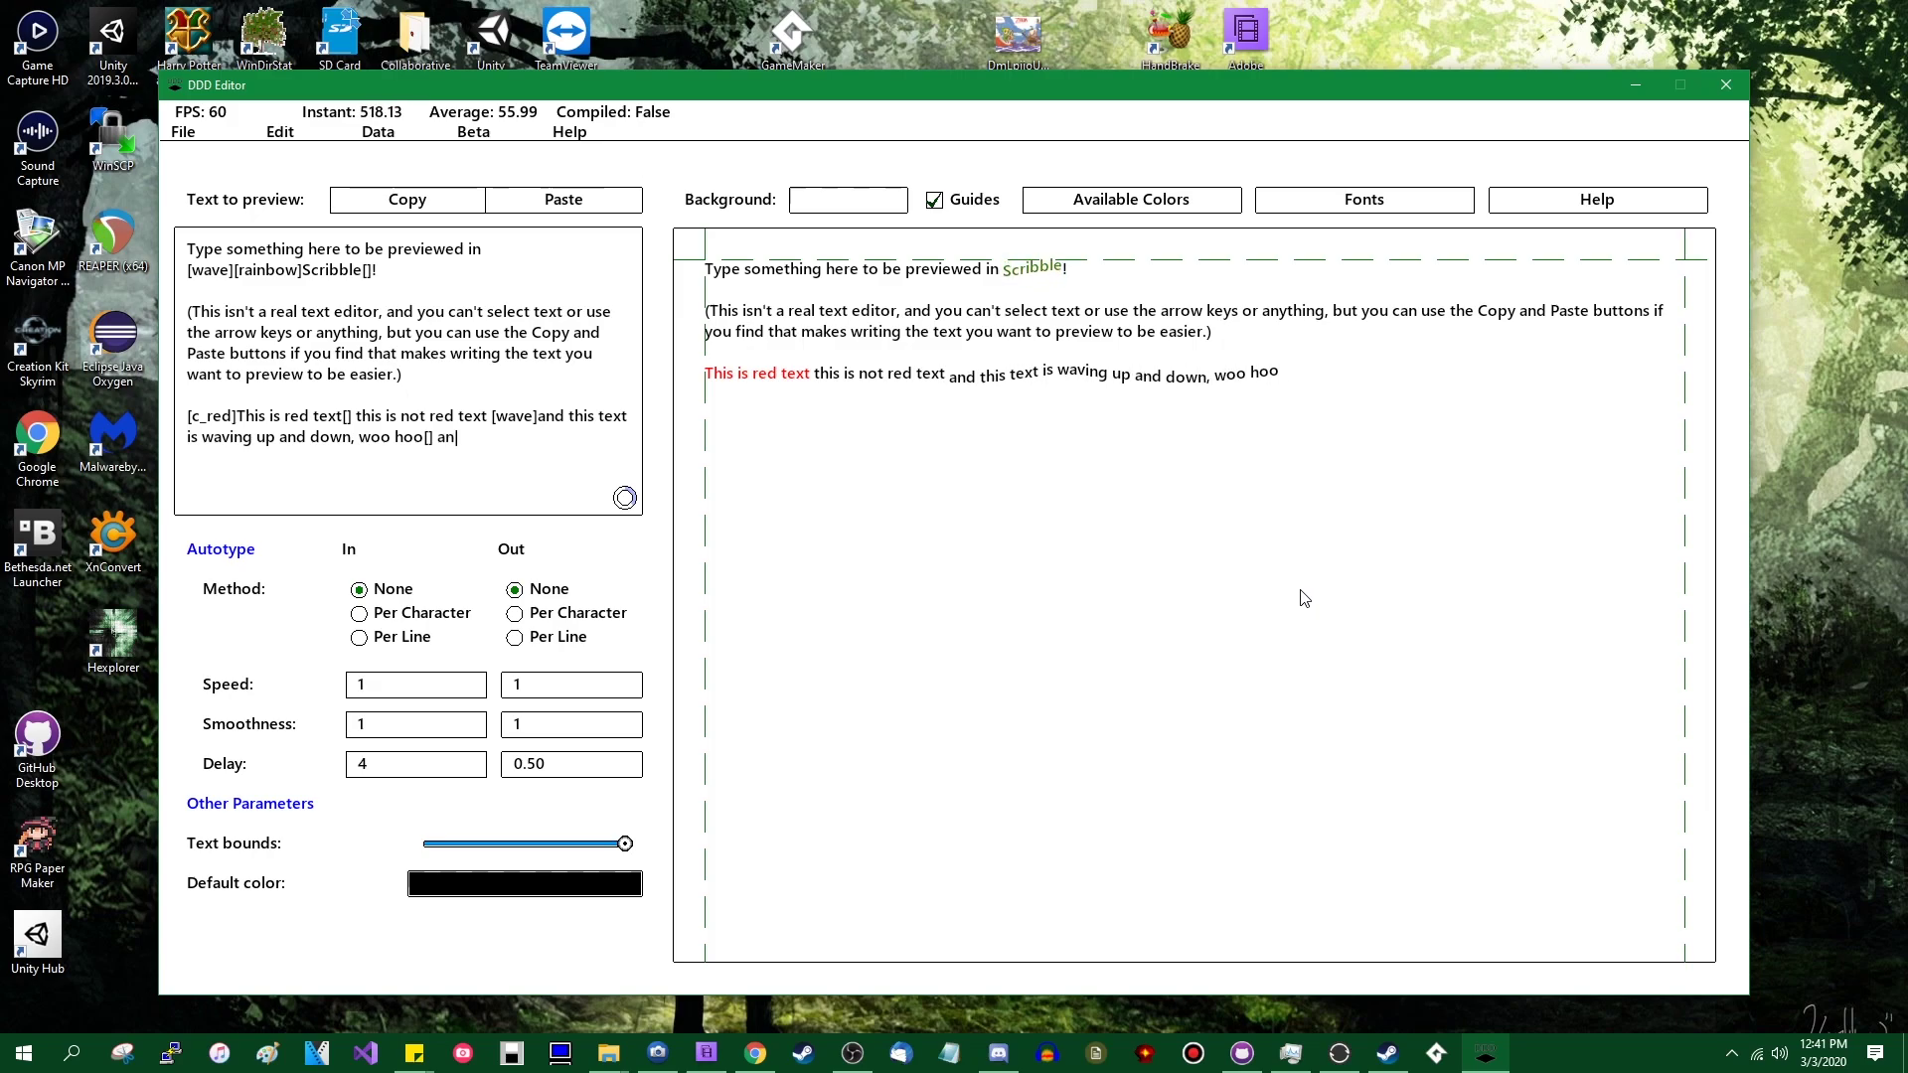
type("d you can also")
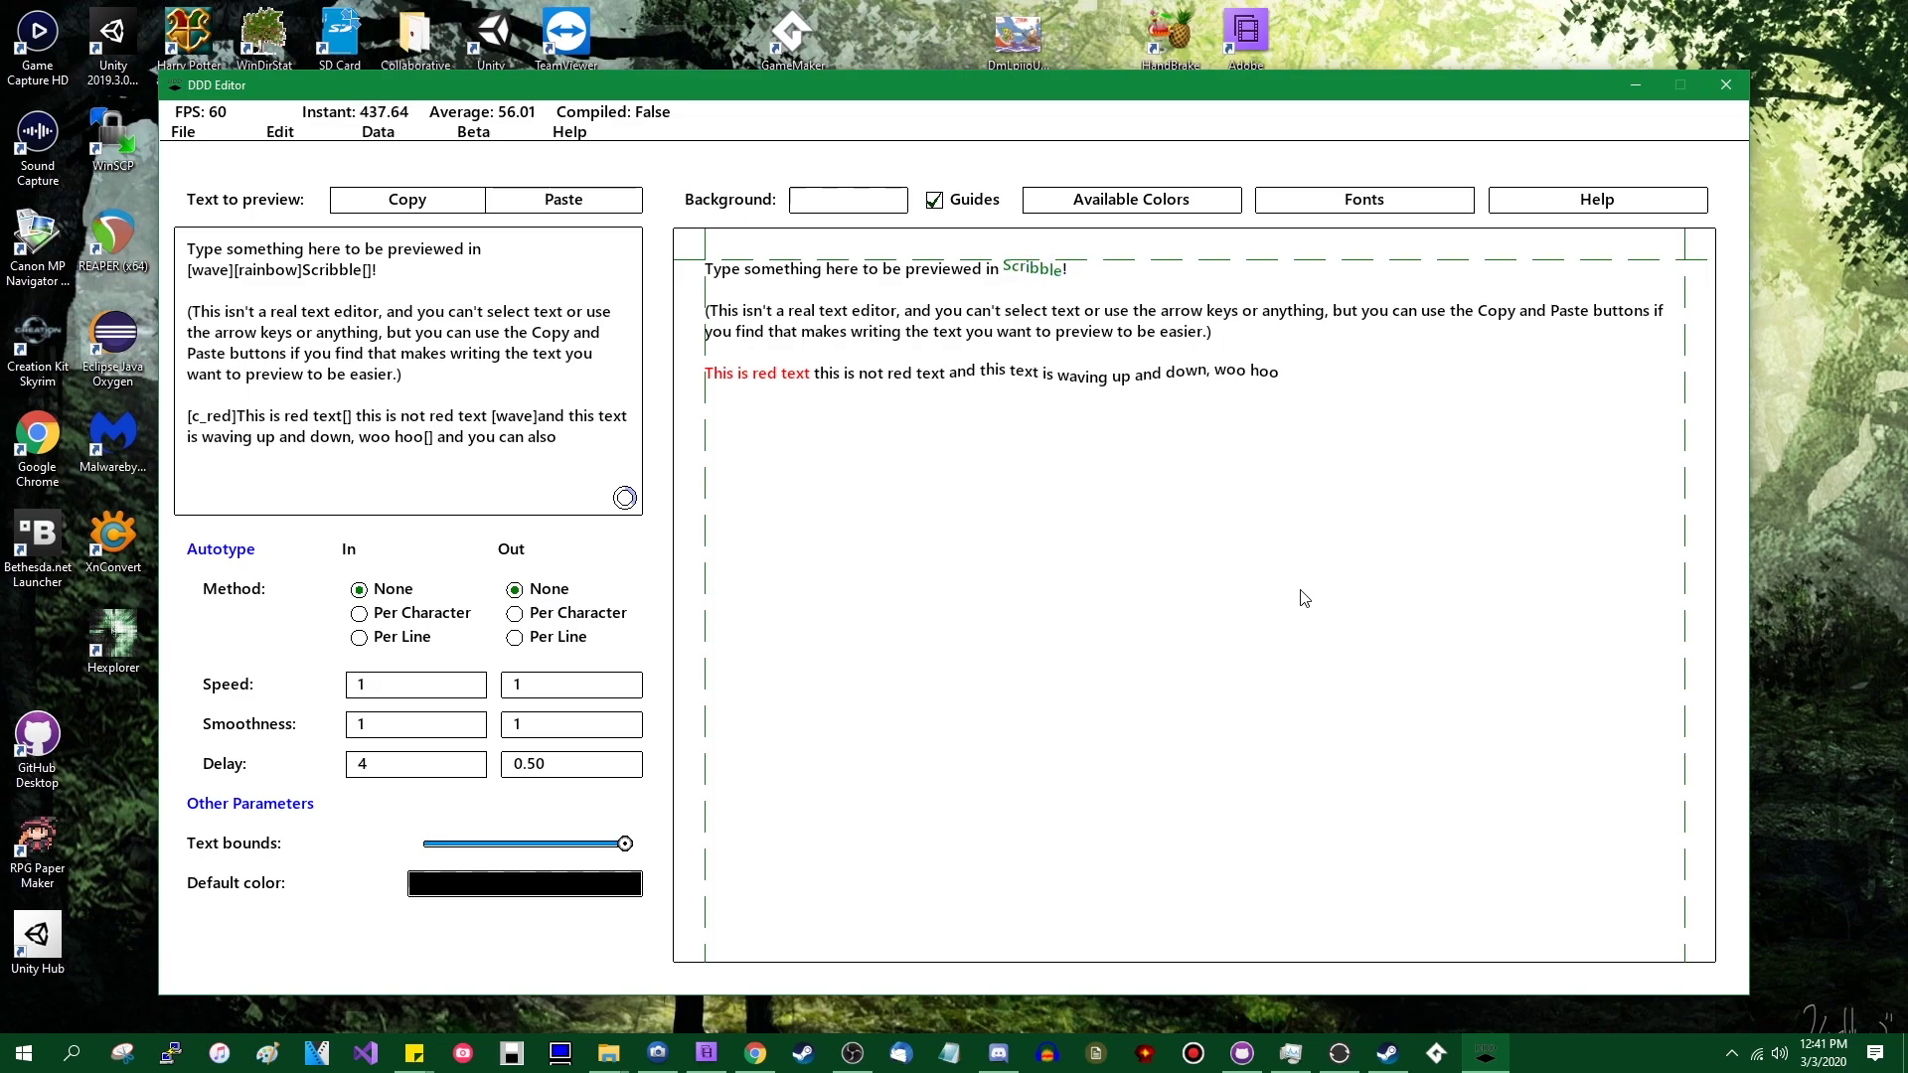
type(" [")
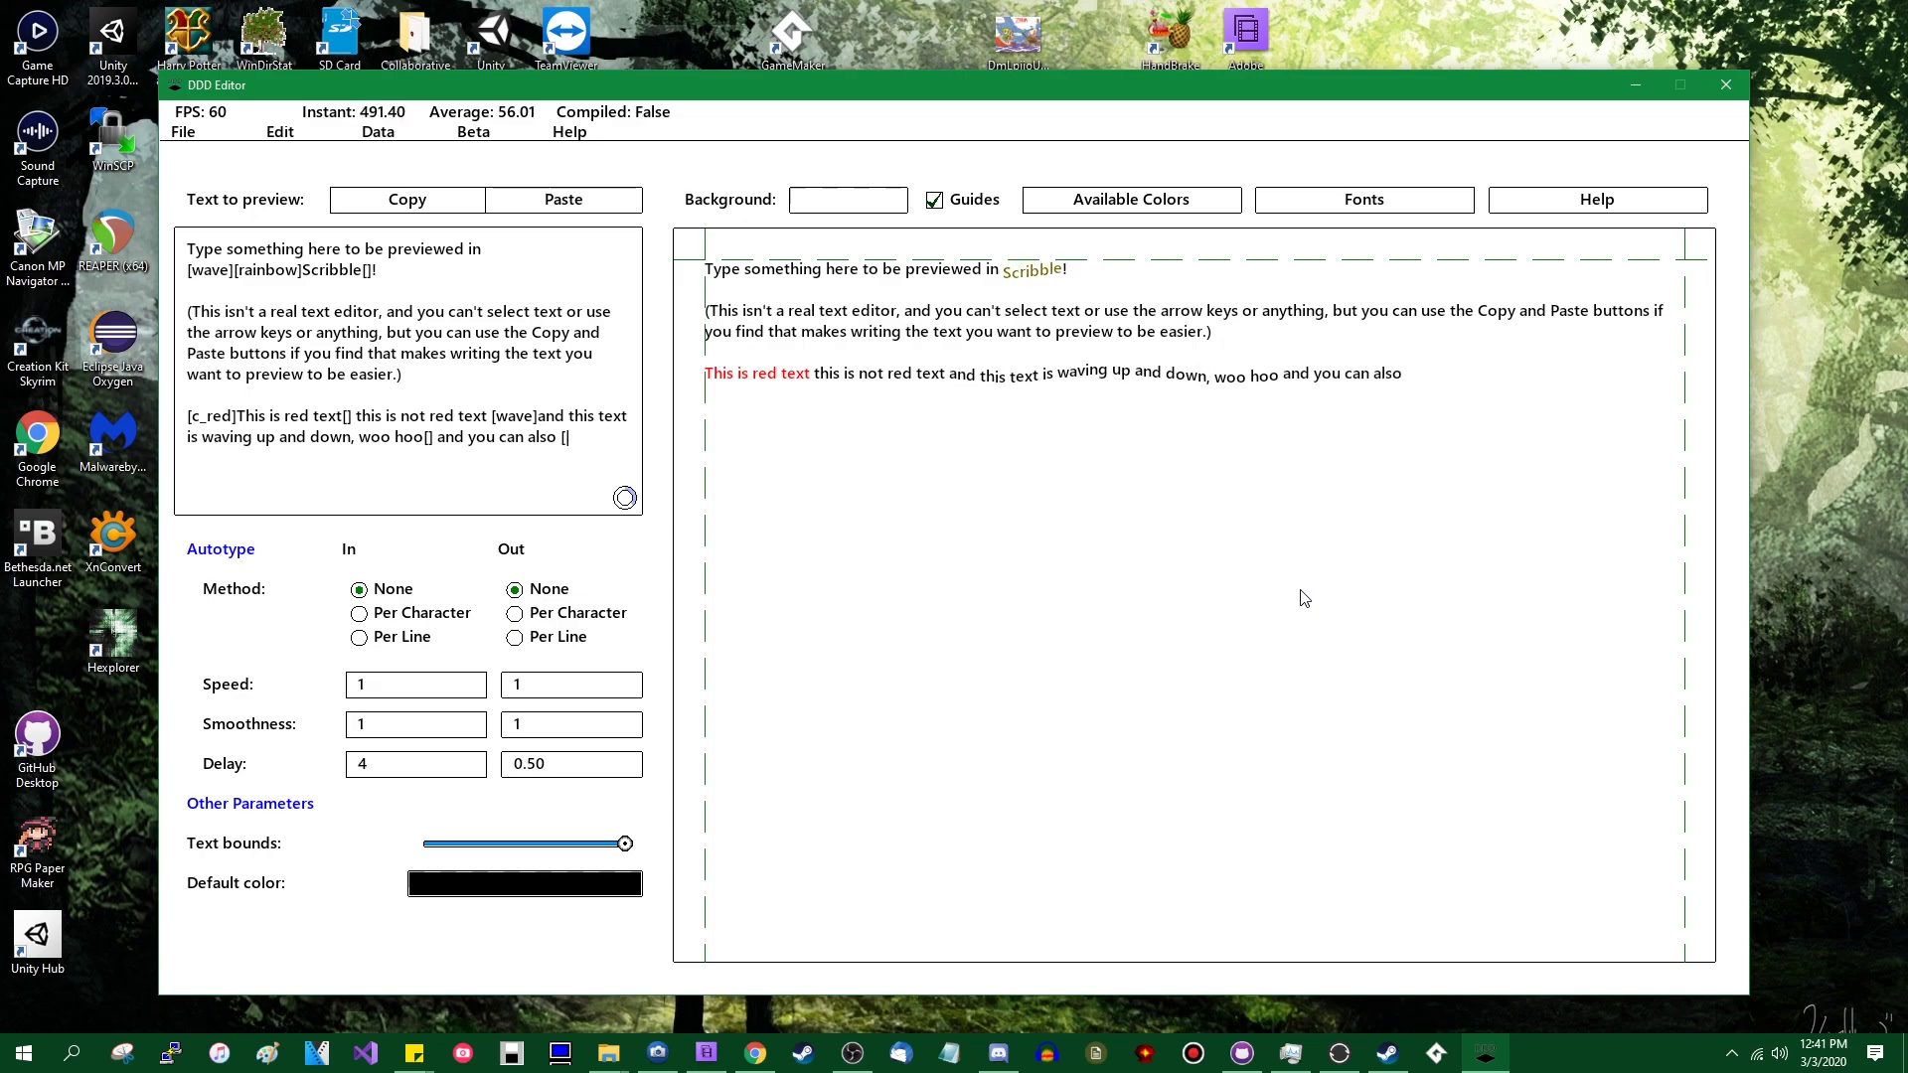
left_click(1443, 201)
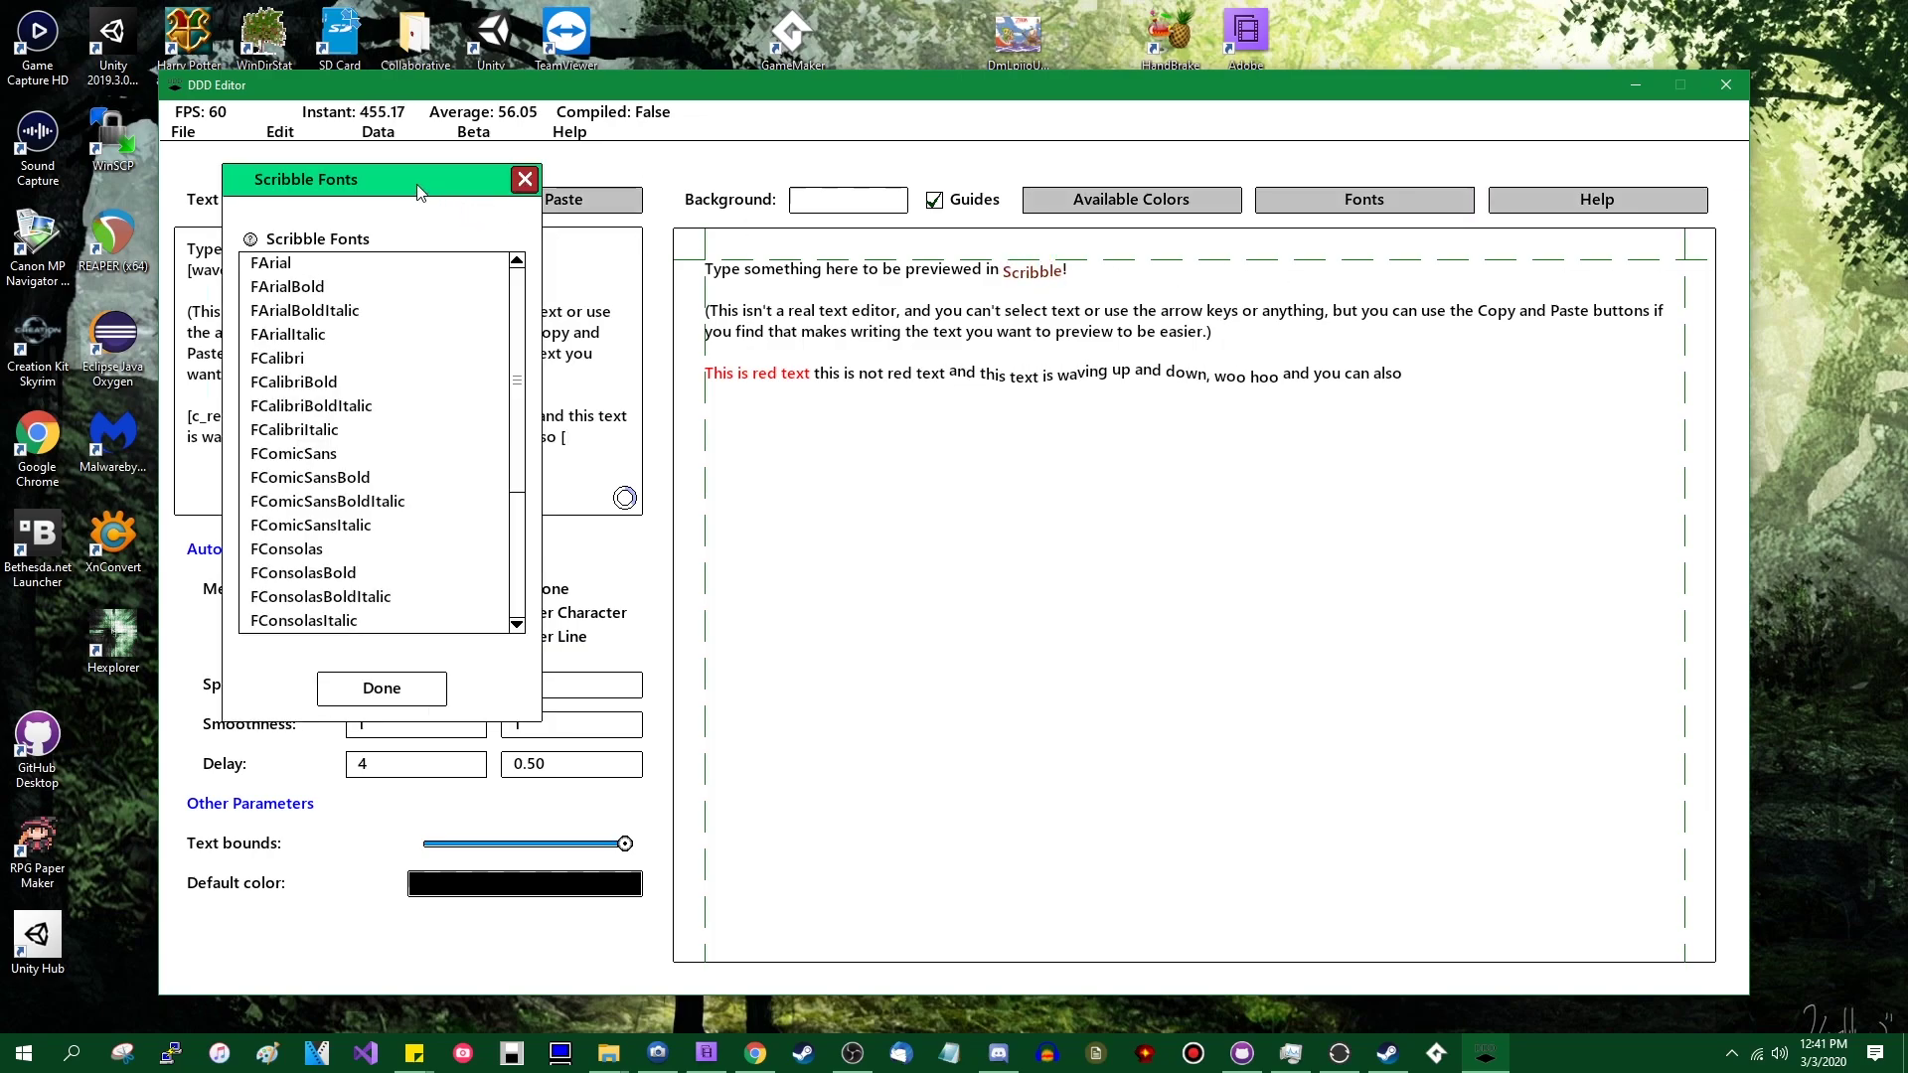
left_click_drag(417, 192, 1058, 189)
scroll(1141, 603, "down", 3)
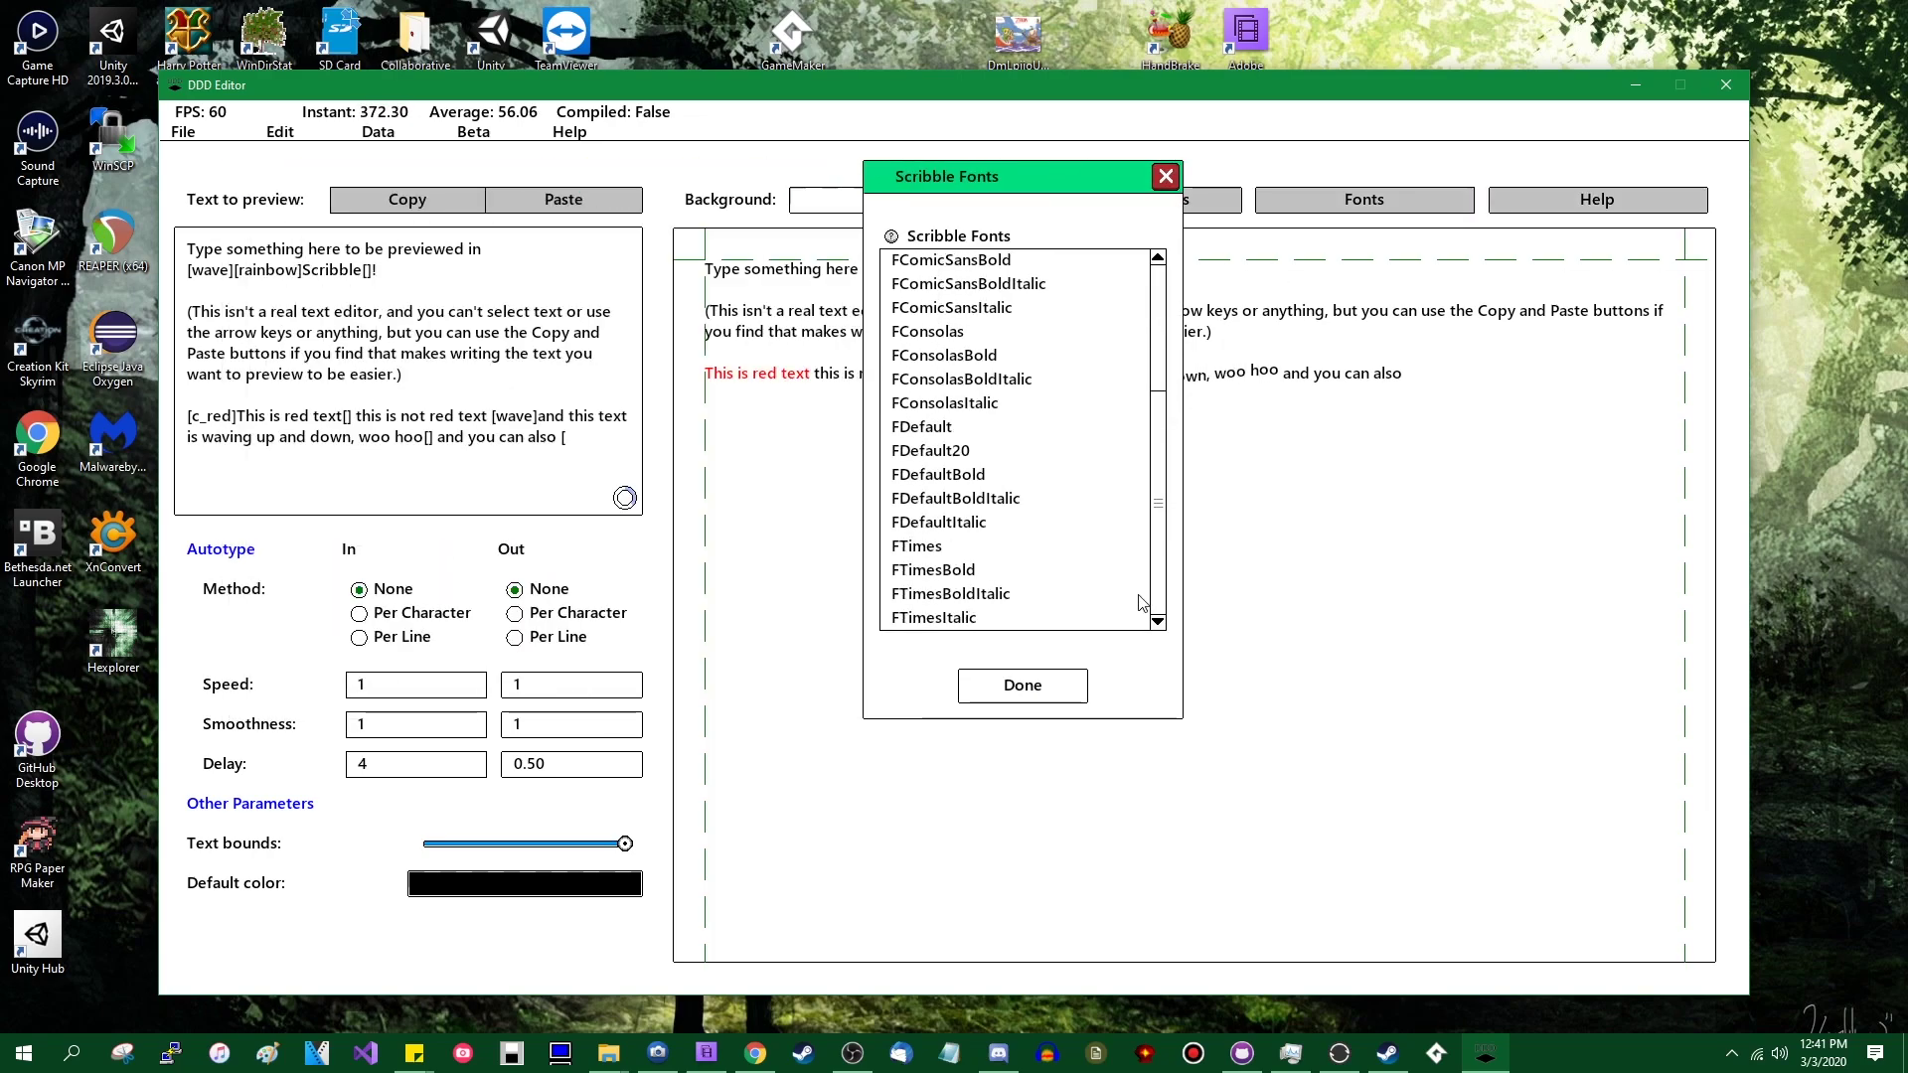
scroll(1141, 603, "up", 3)
left_click(1005, 433)
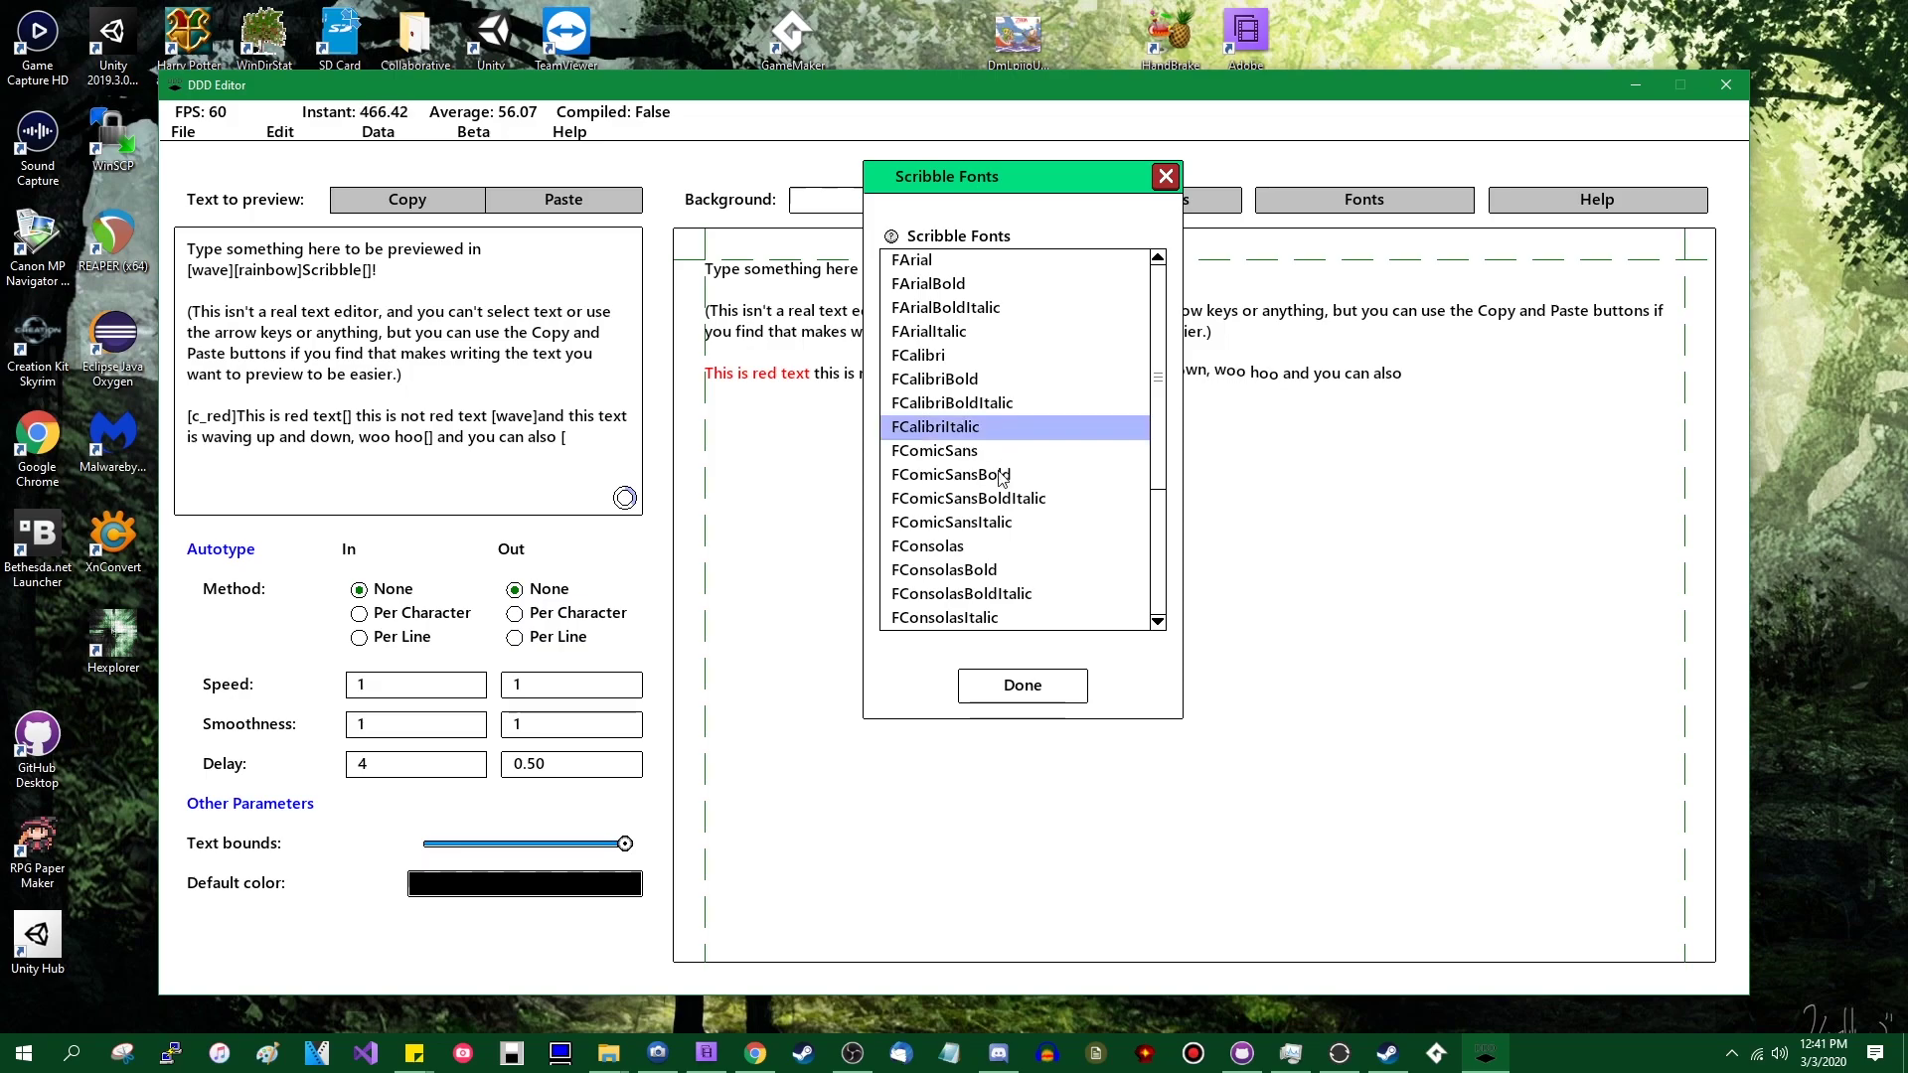
left_click(1056, 452)
scroll(994, 546, "down", 3)
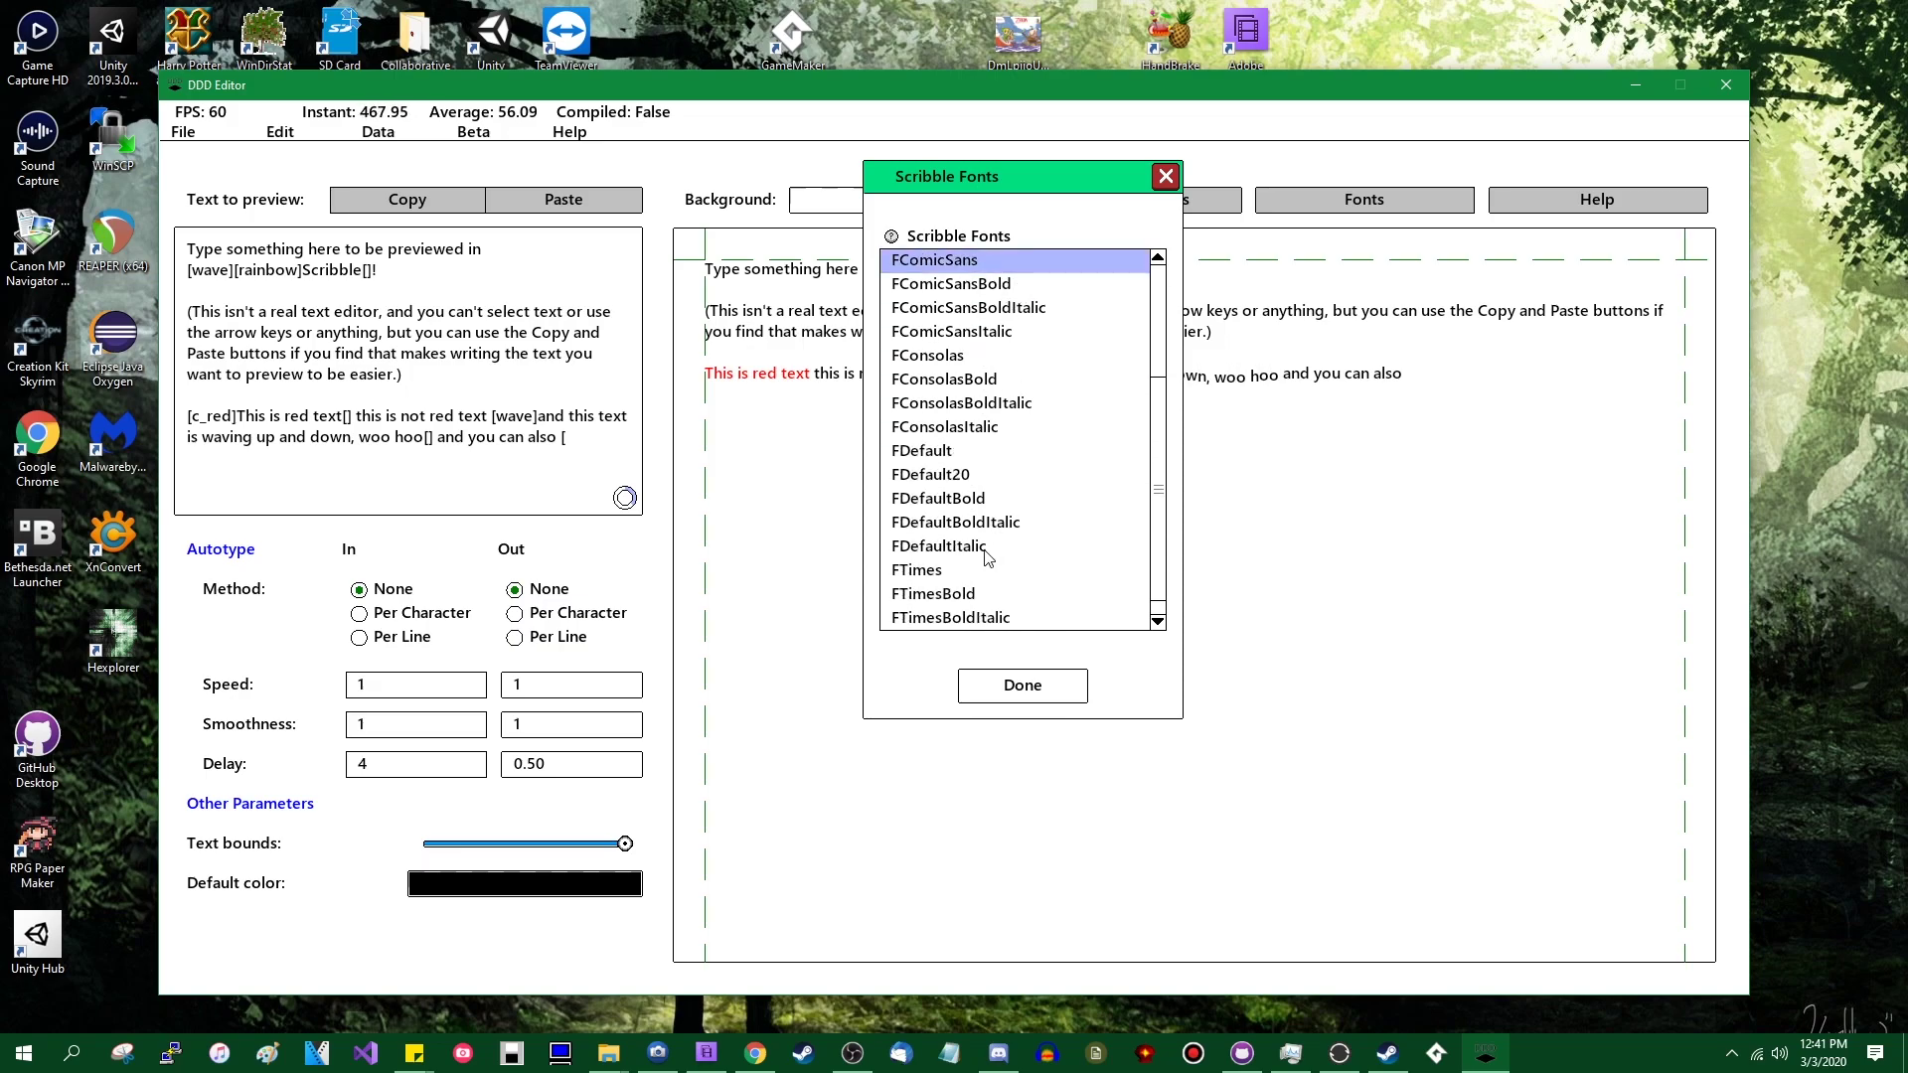
scroll(984, 512, "up", 3)
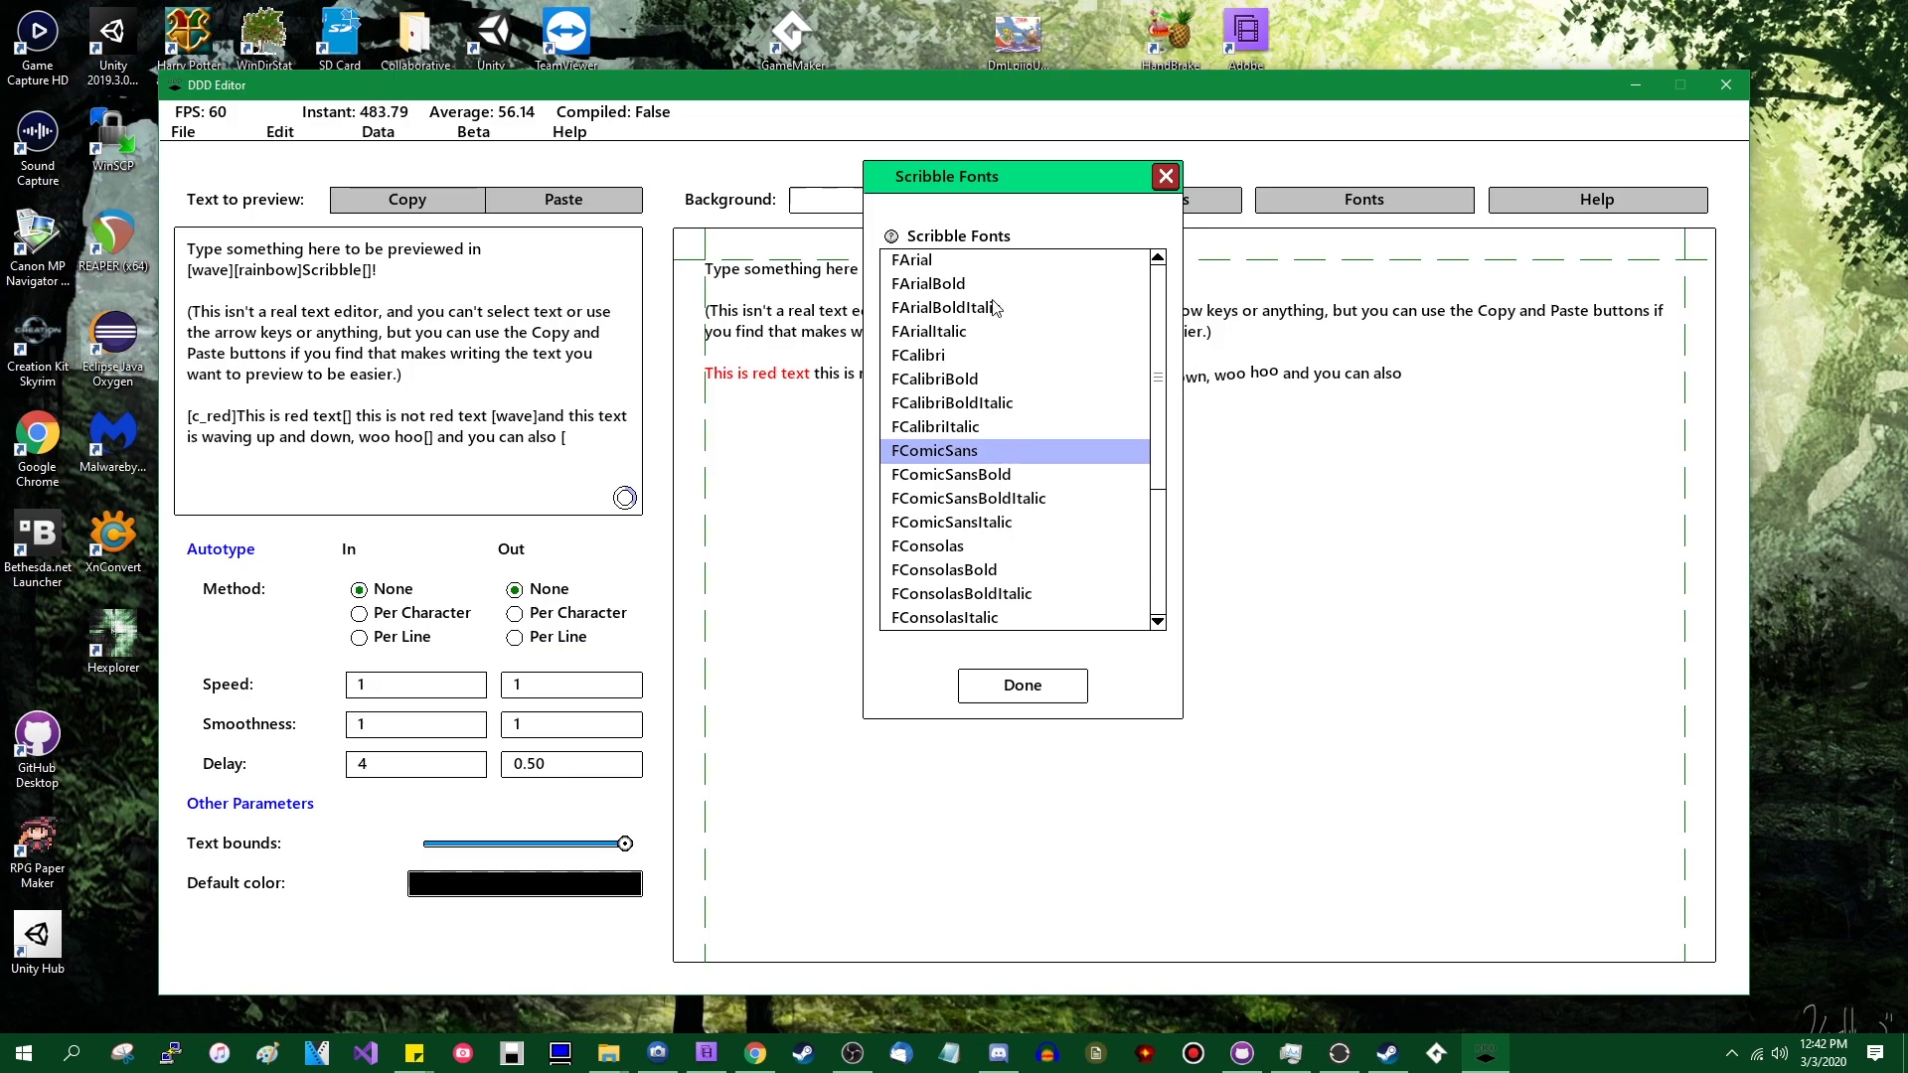
scroll(992, 447, "down", 1)
scroll(992, 450, "up", 1)
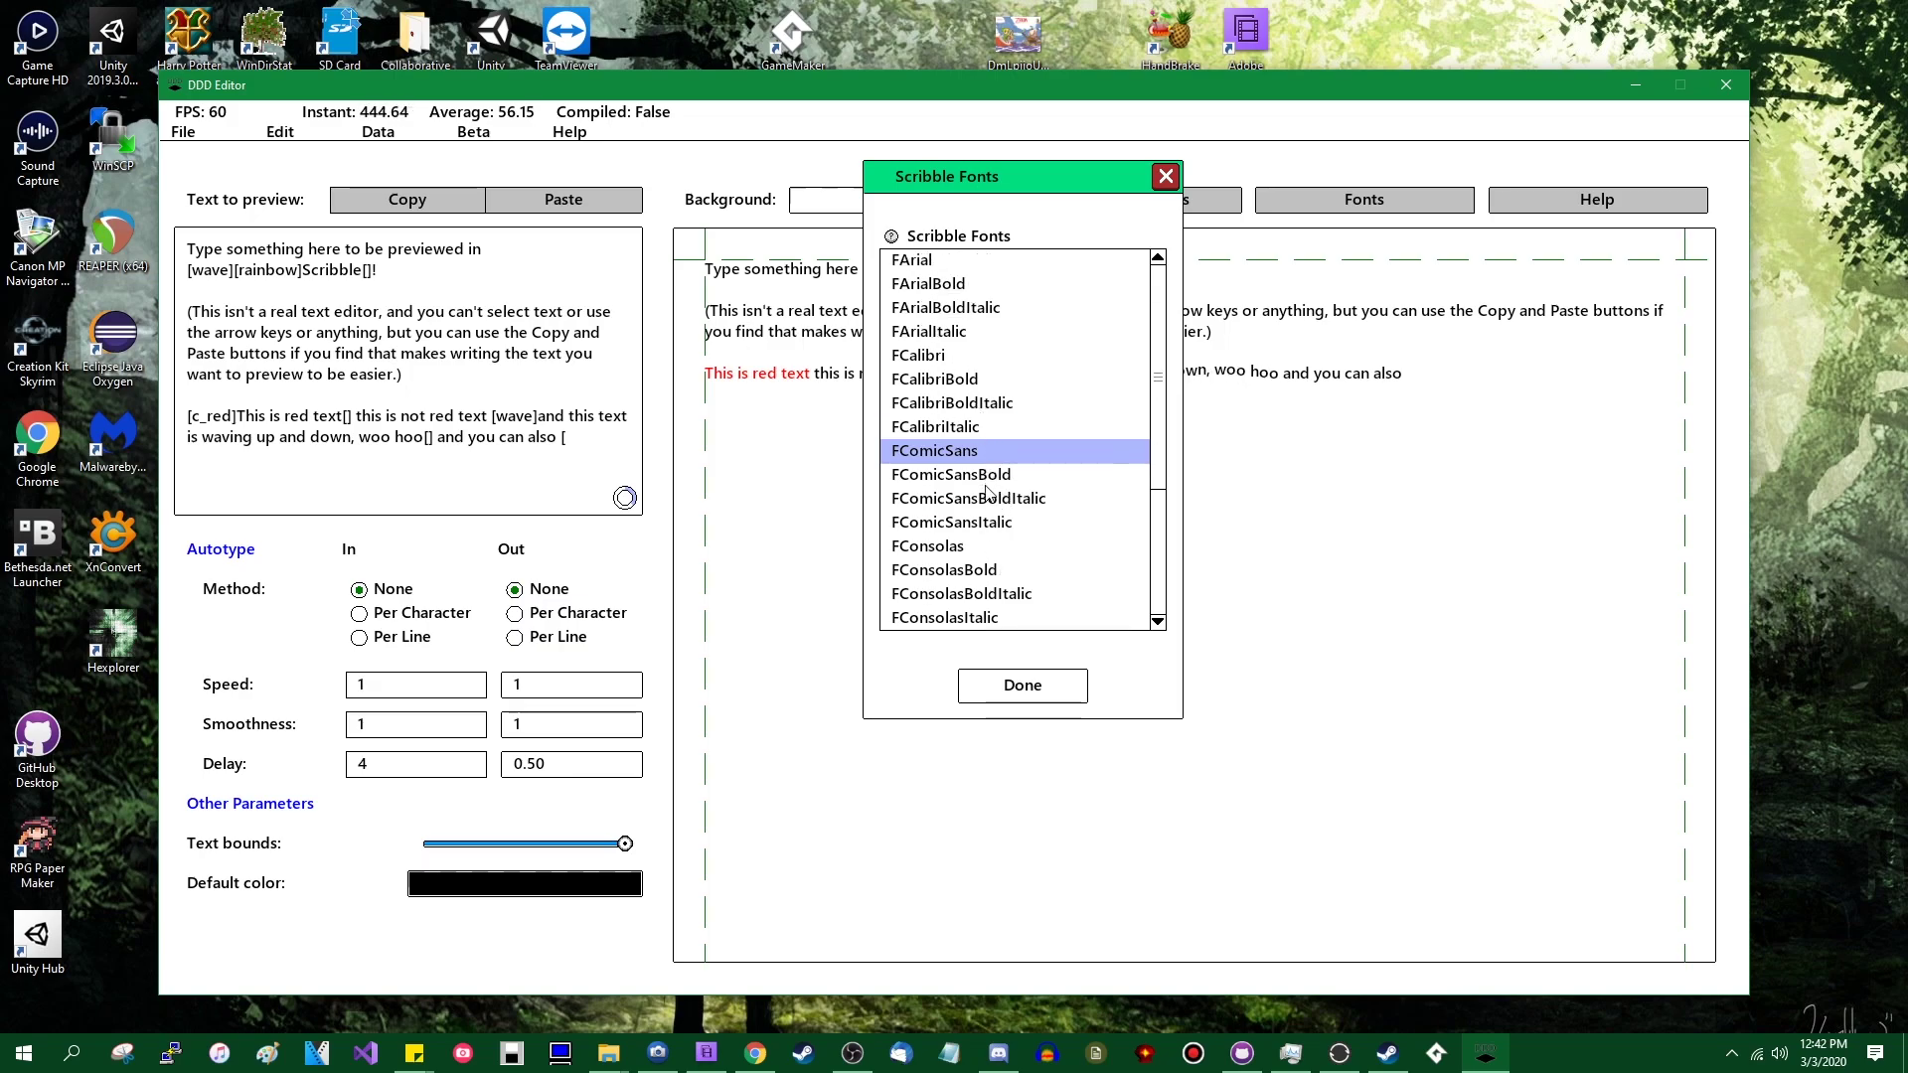
scroll(987, 487, "down", 1)
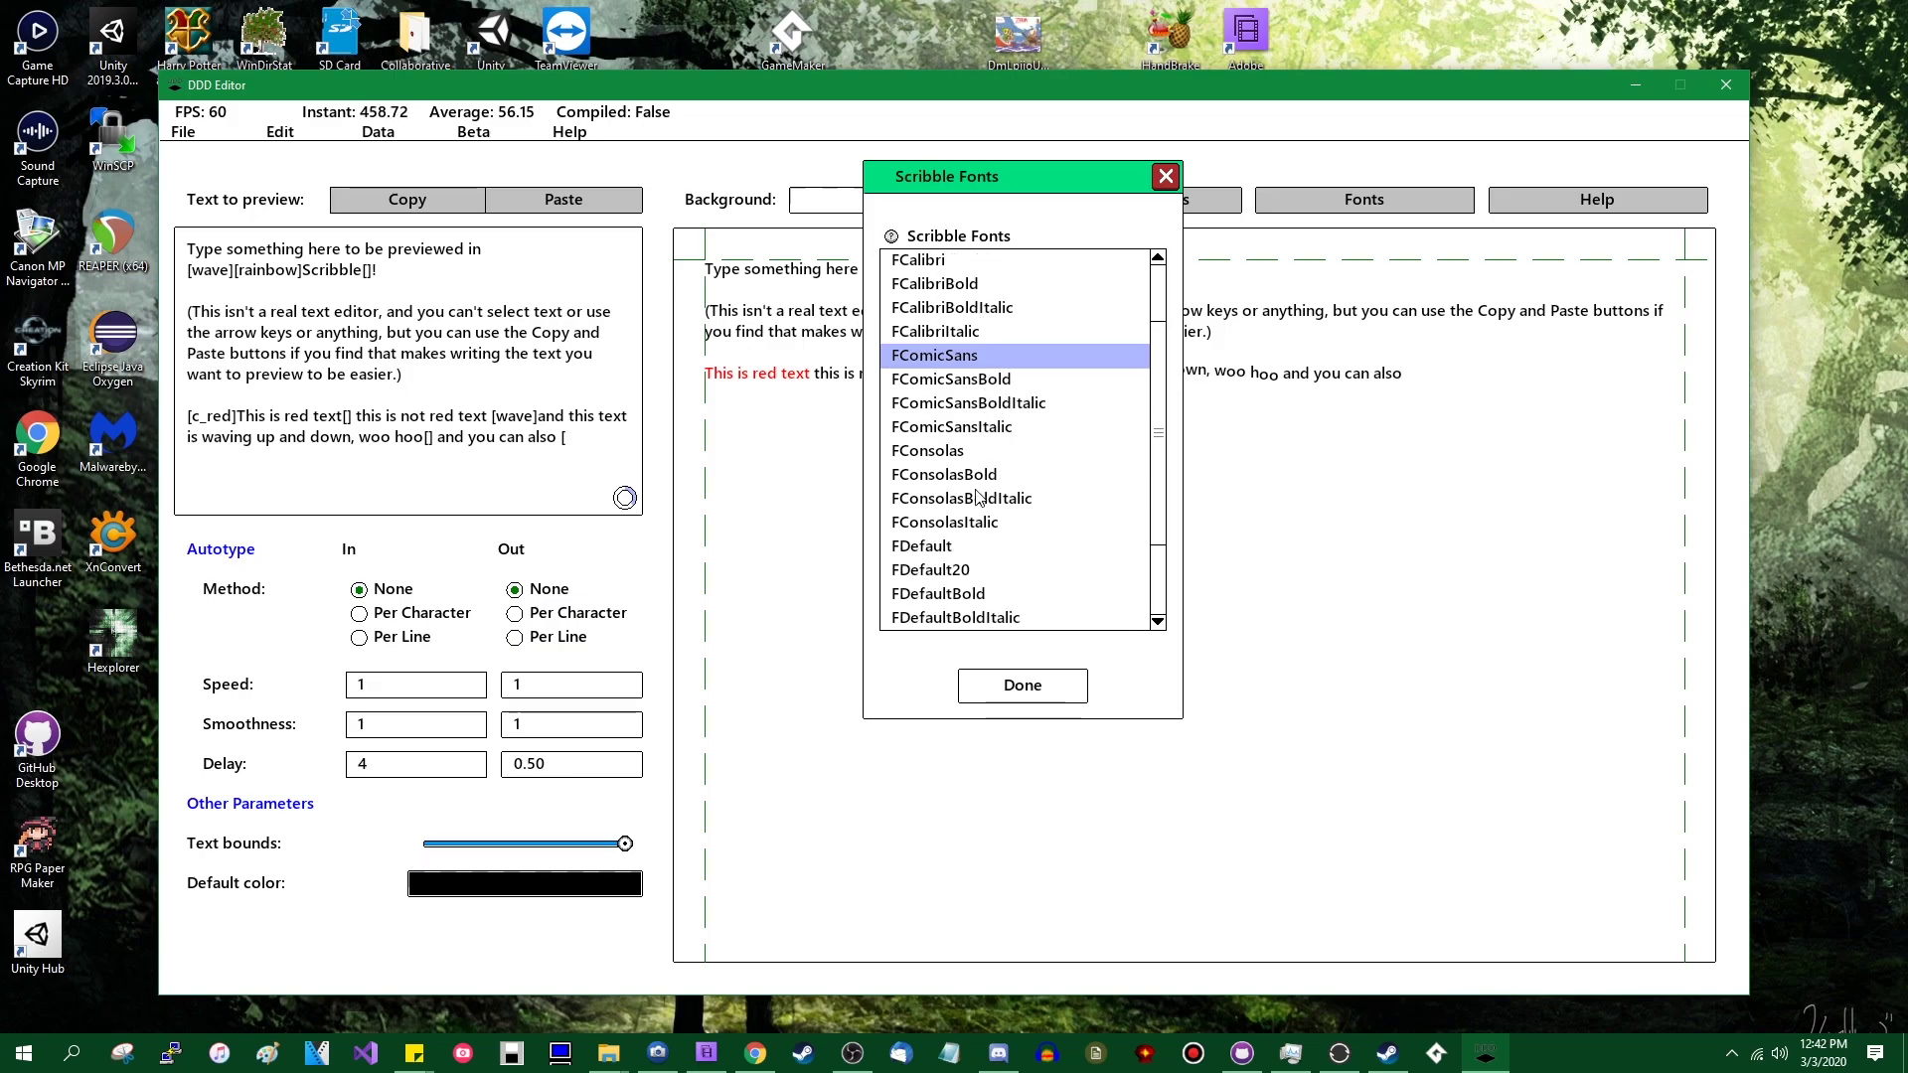
left_click(1022, 684)
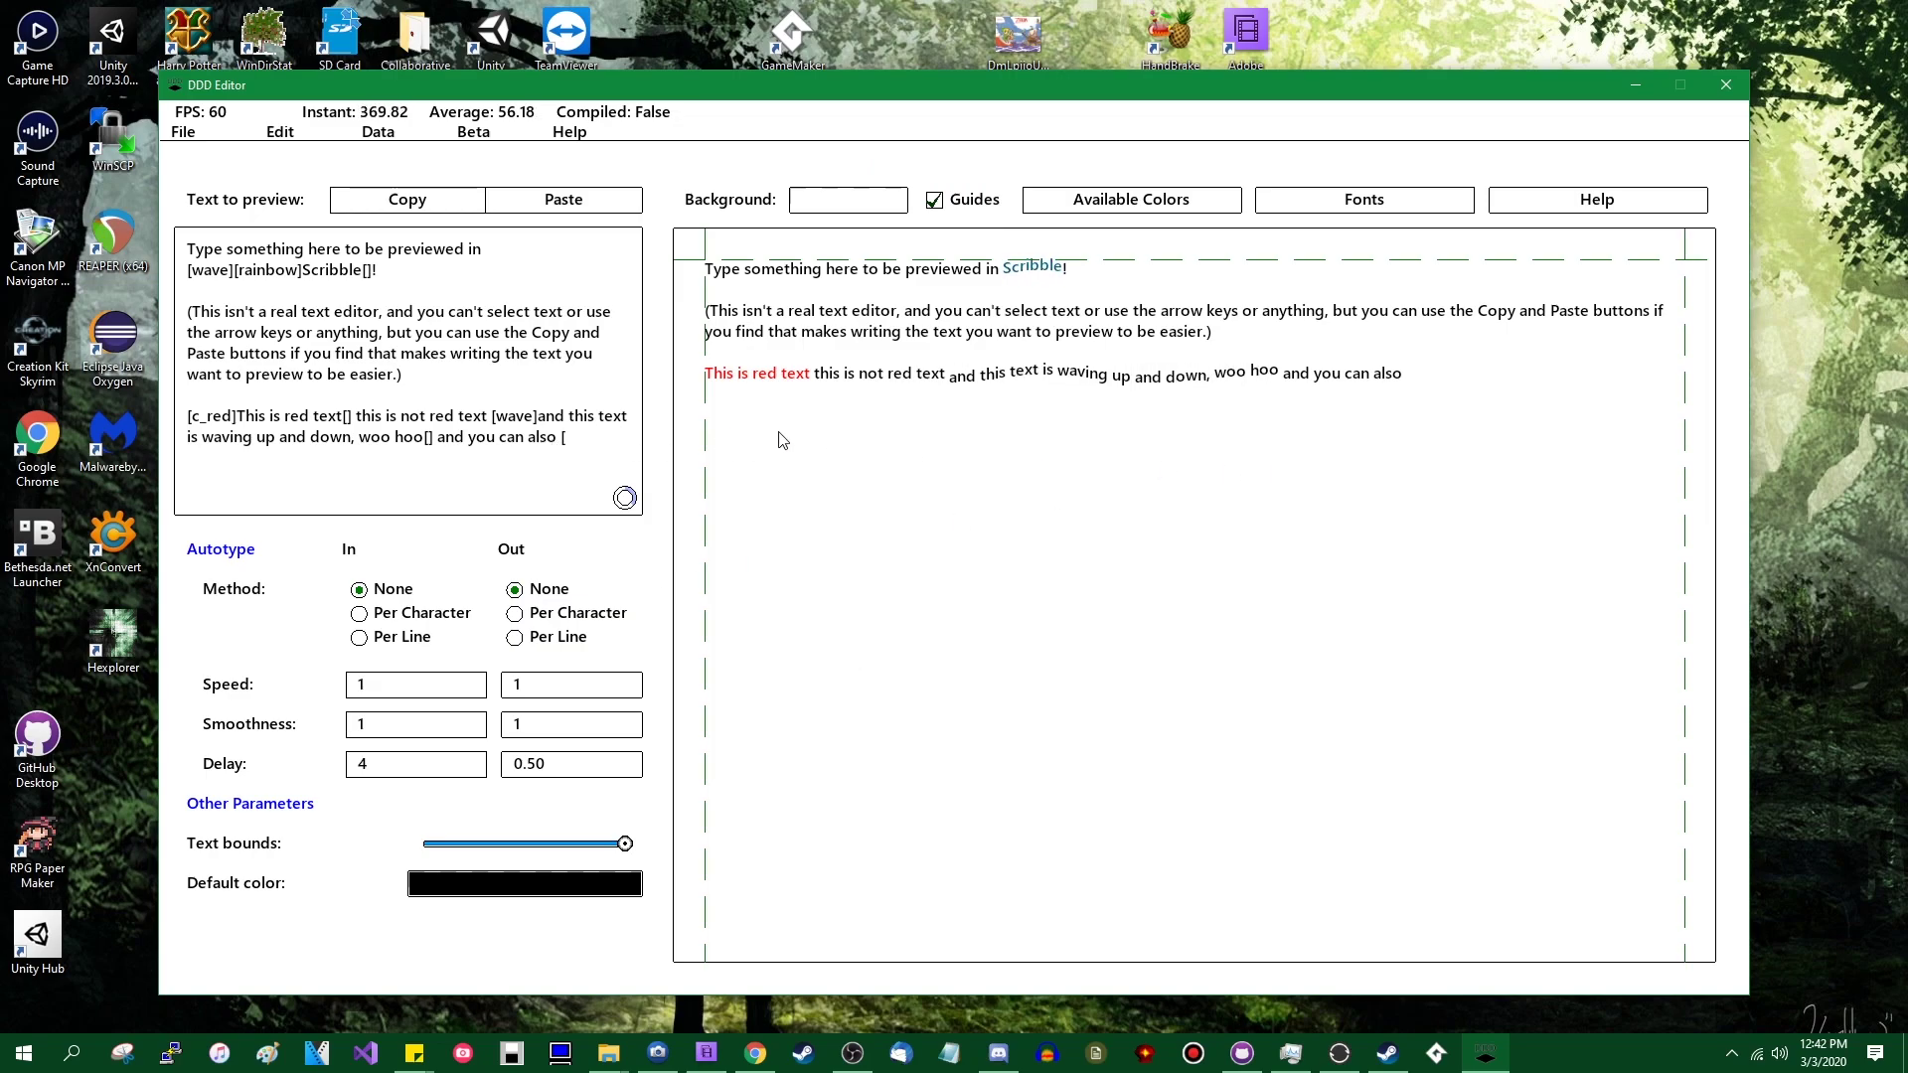
Step: Append '[FComicSansItalic]change the font[]' and '[c_orange][shake]and you can combine effects, too![]' to the text
type("FComic")
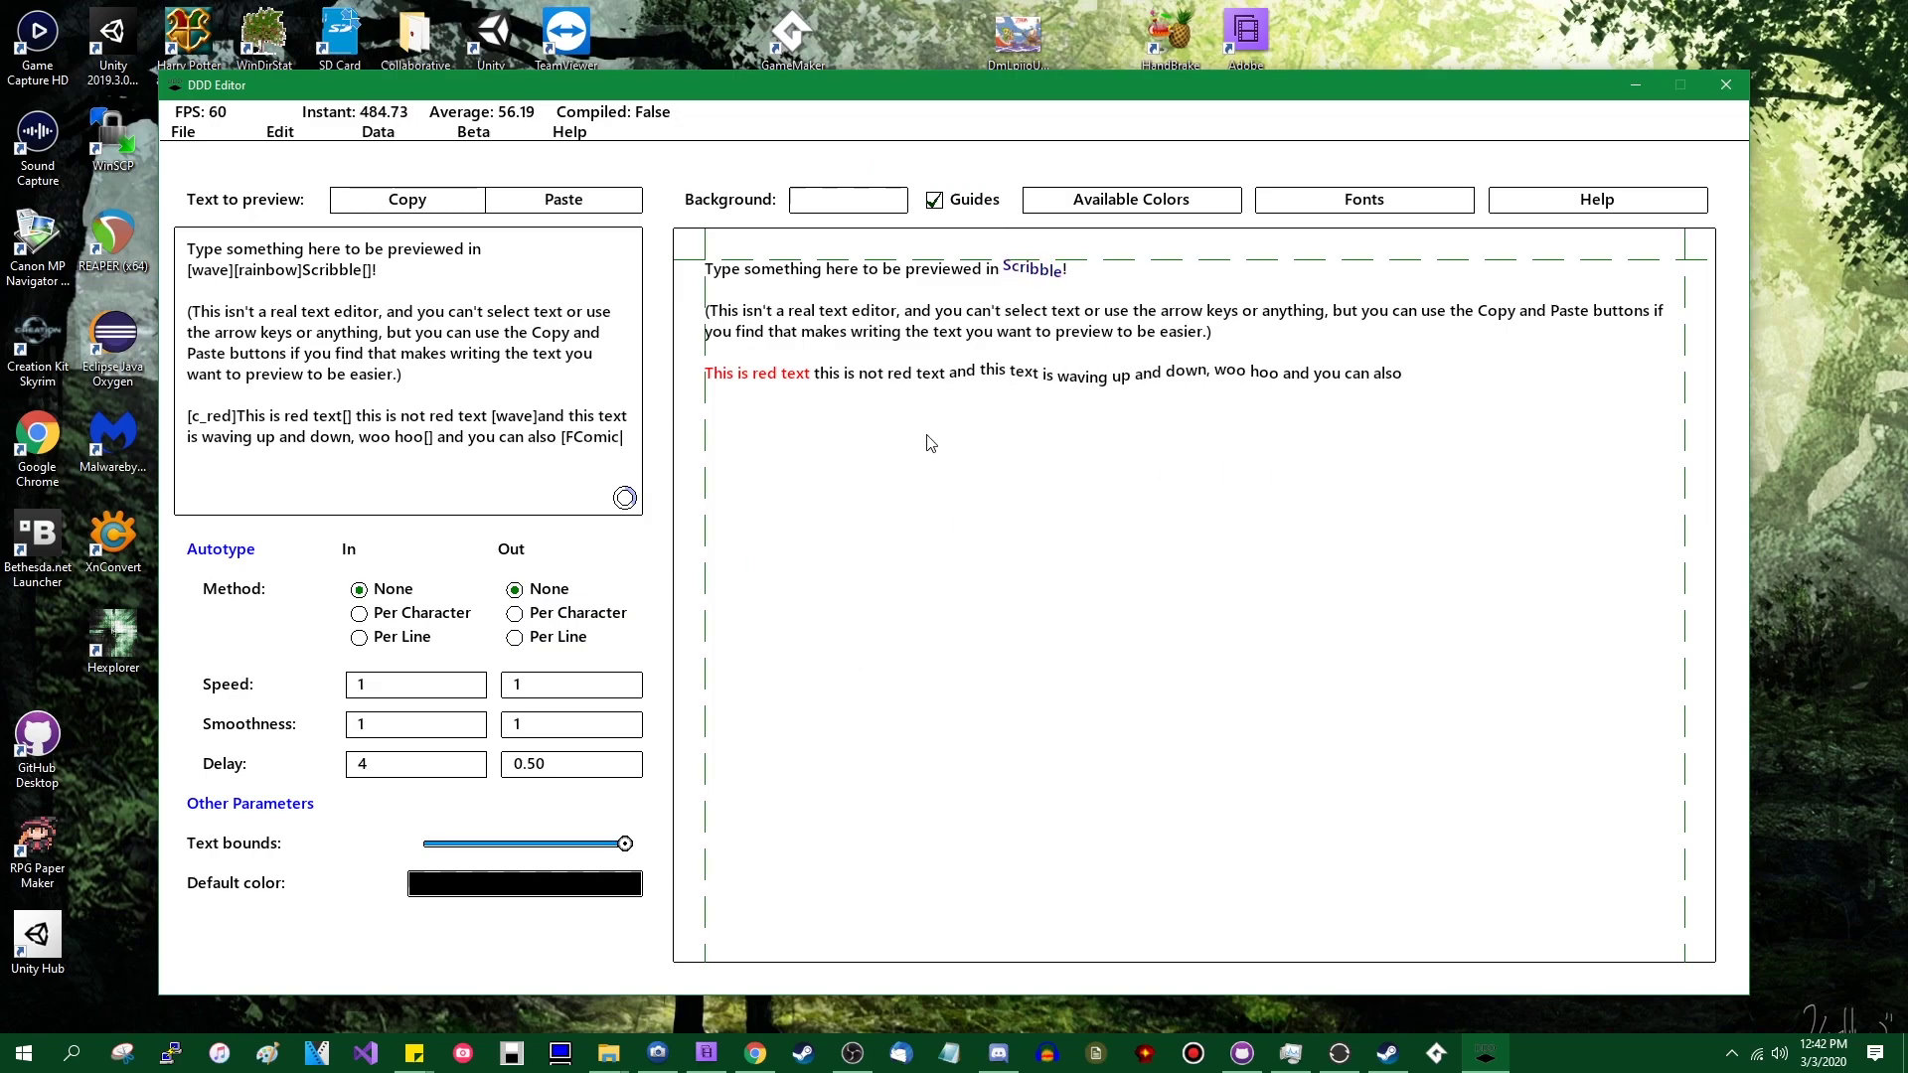
type("Sans]")
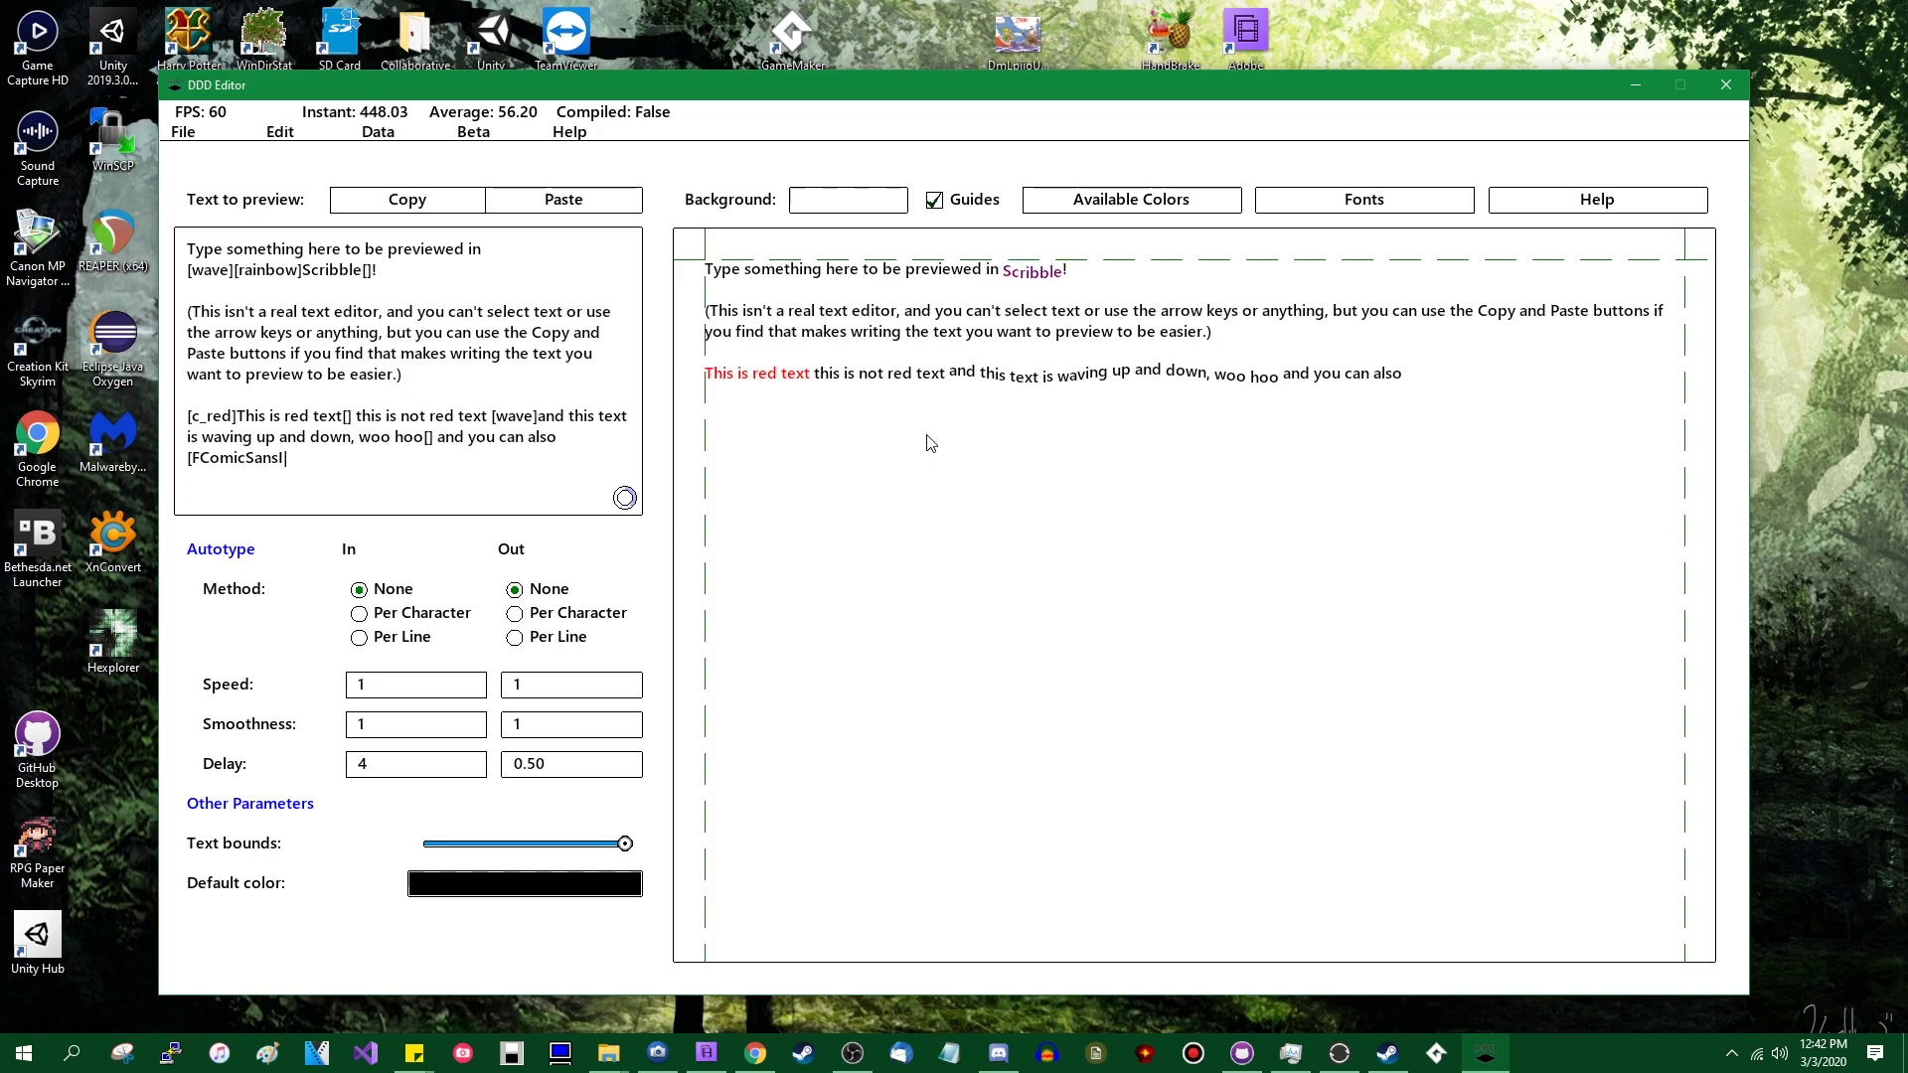
type("talic]cha")
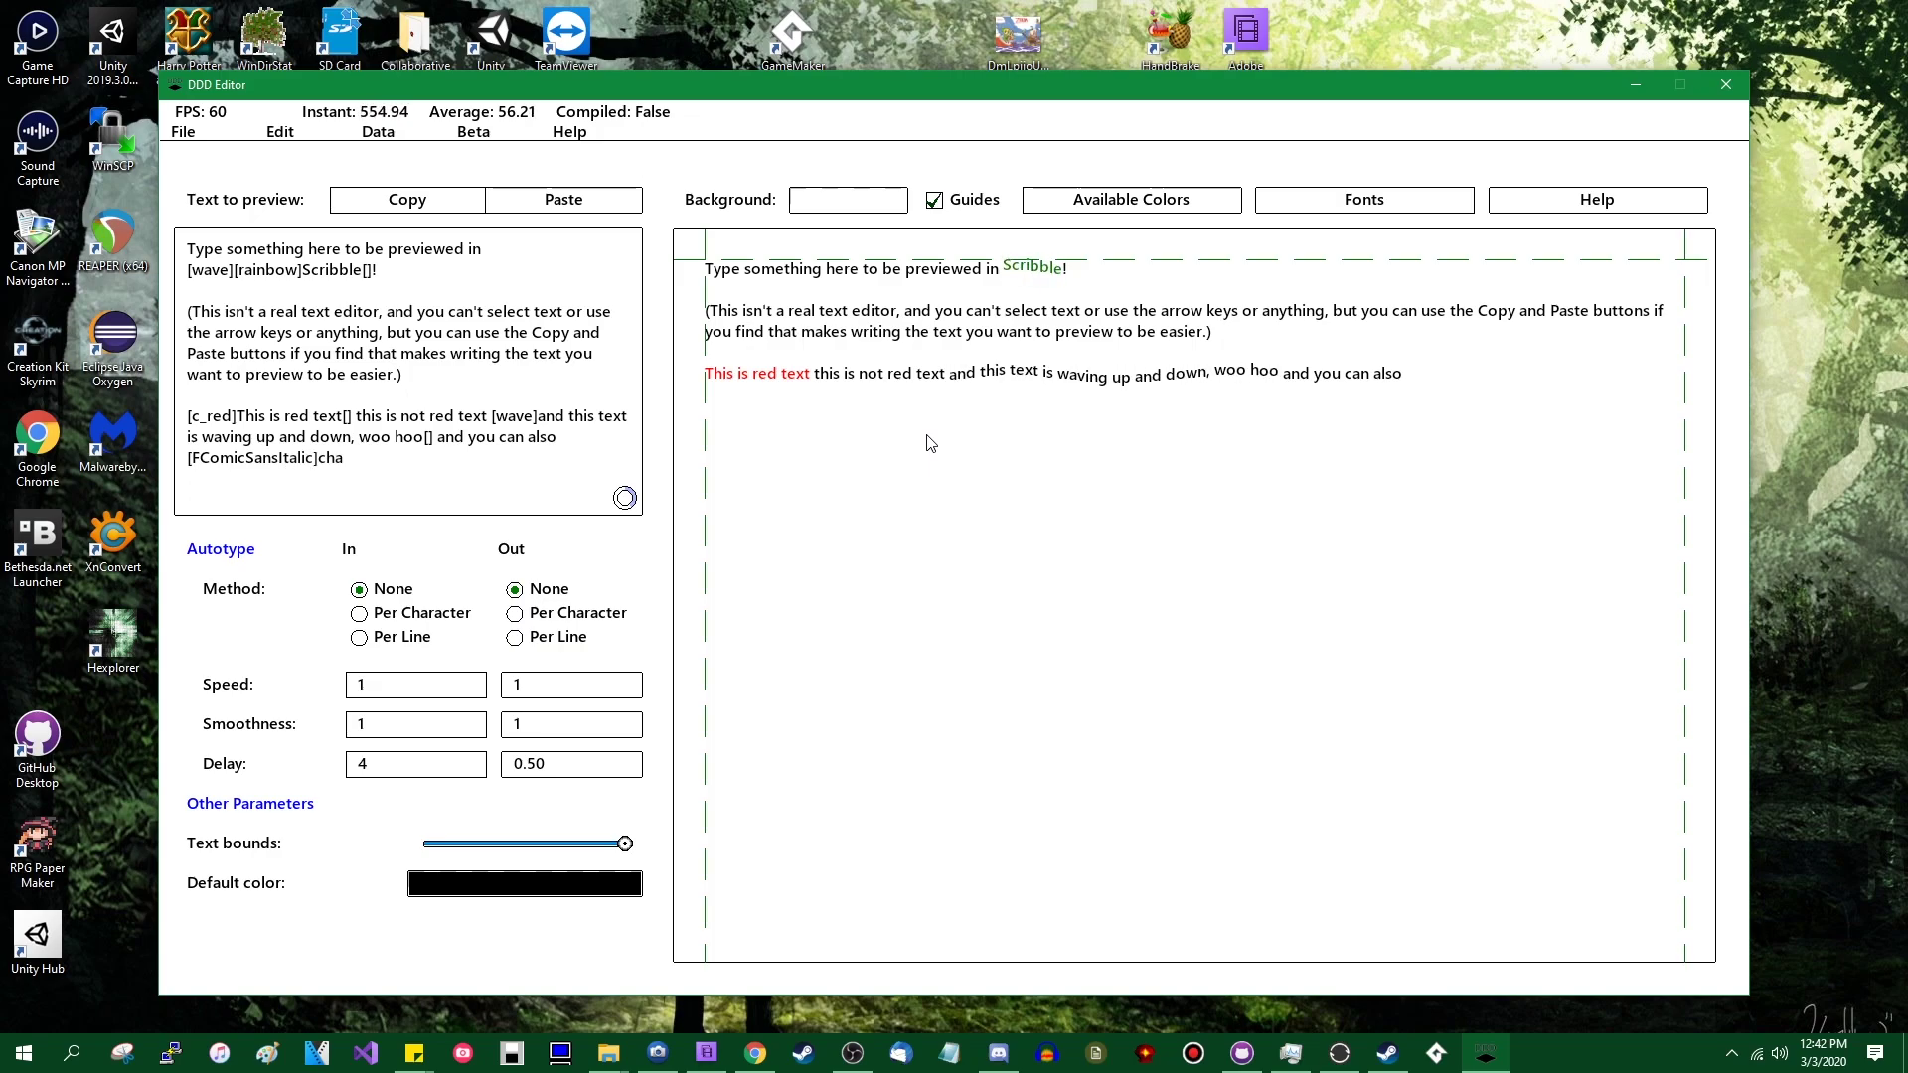
type("nge the font[]")
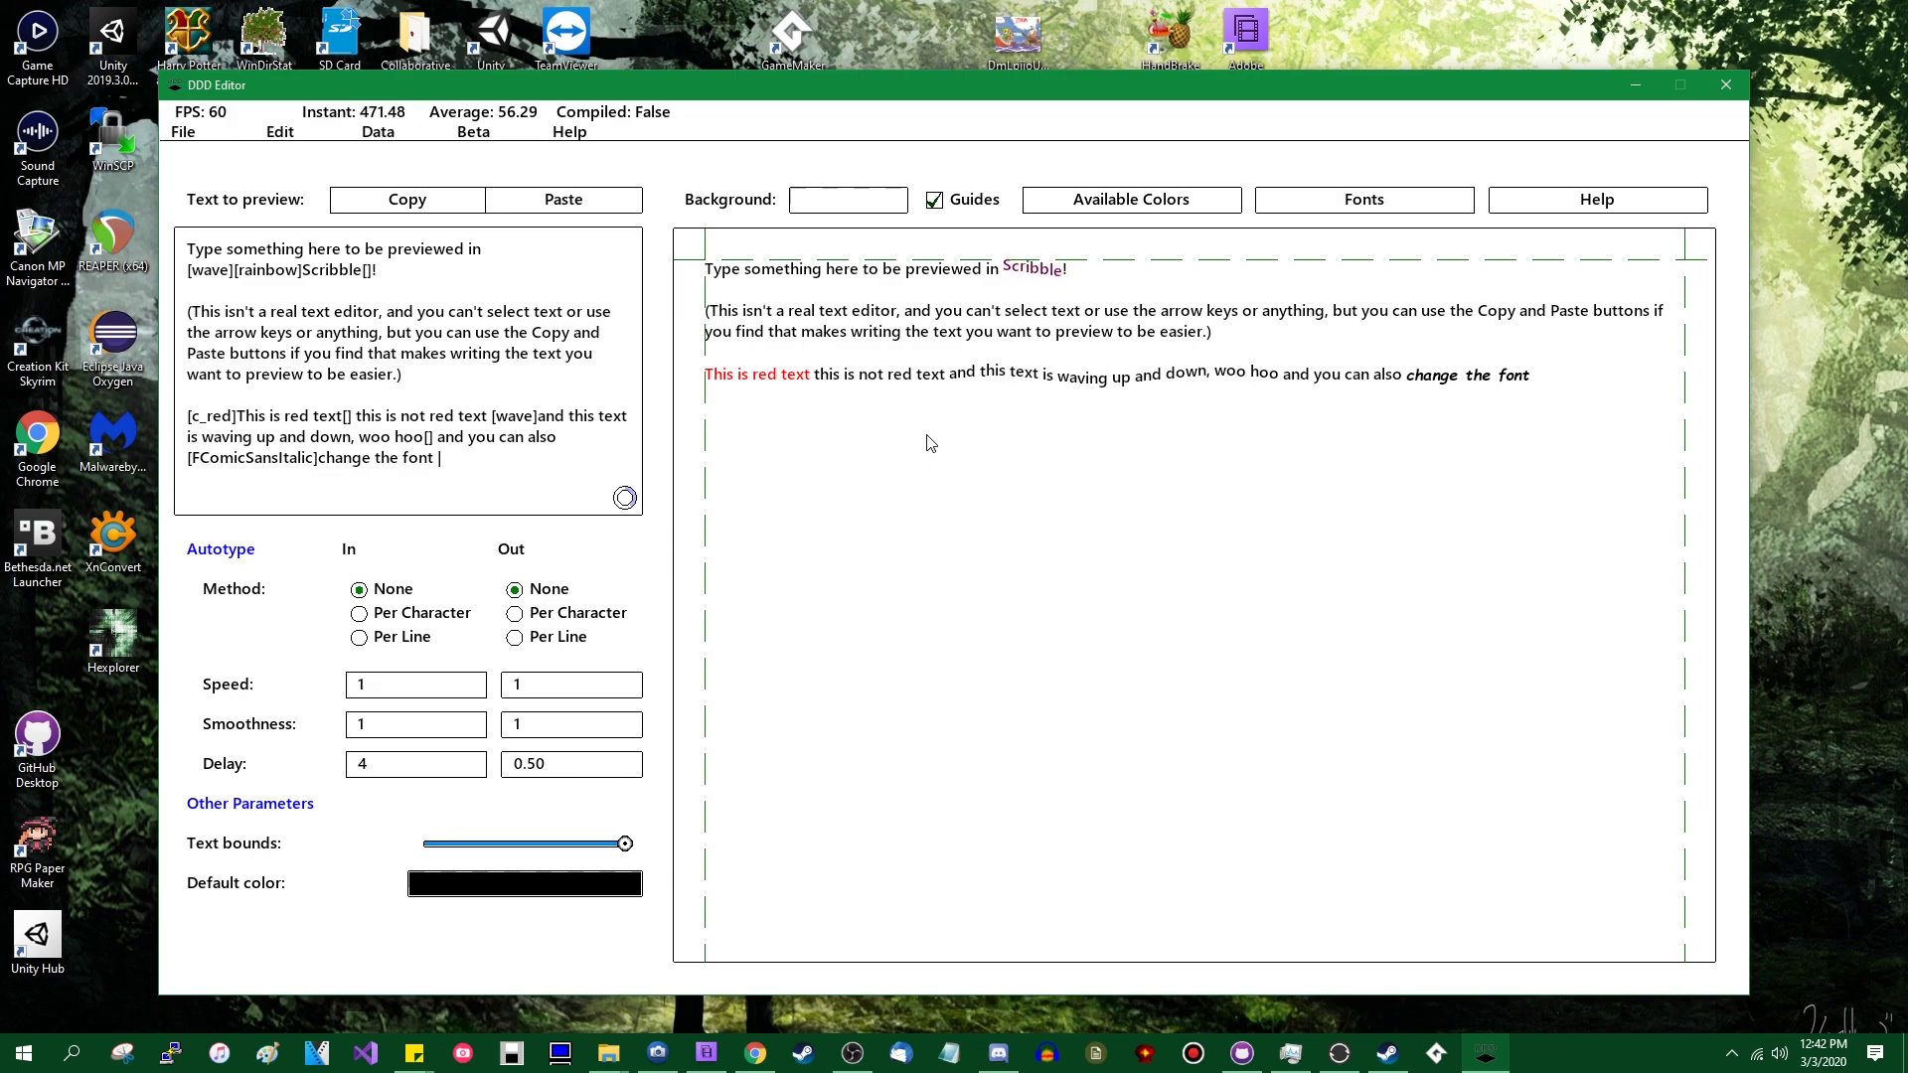
type("[c_orange]")
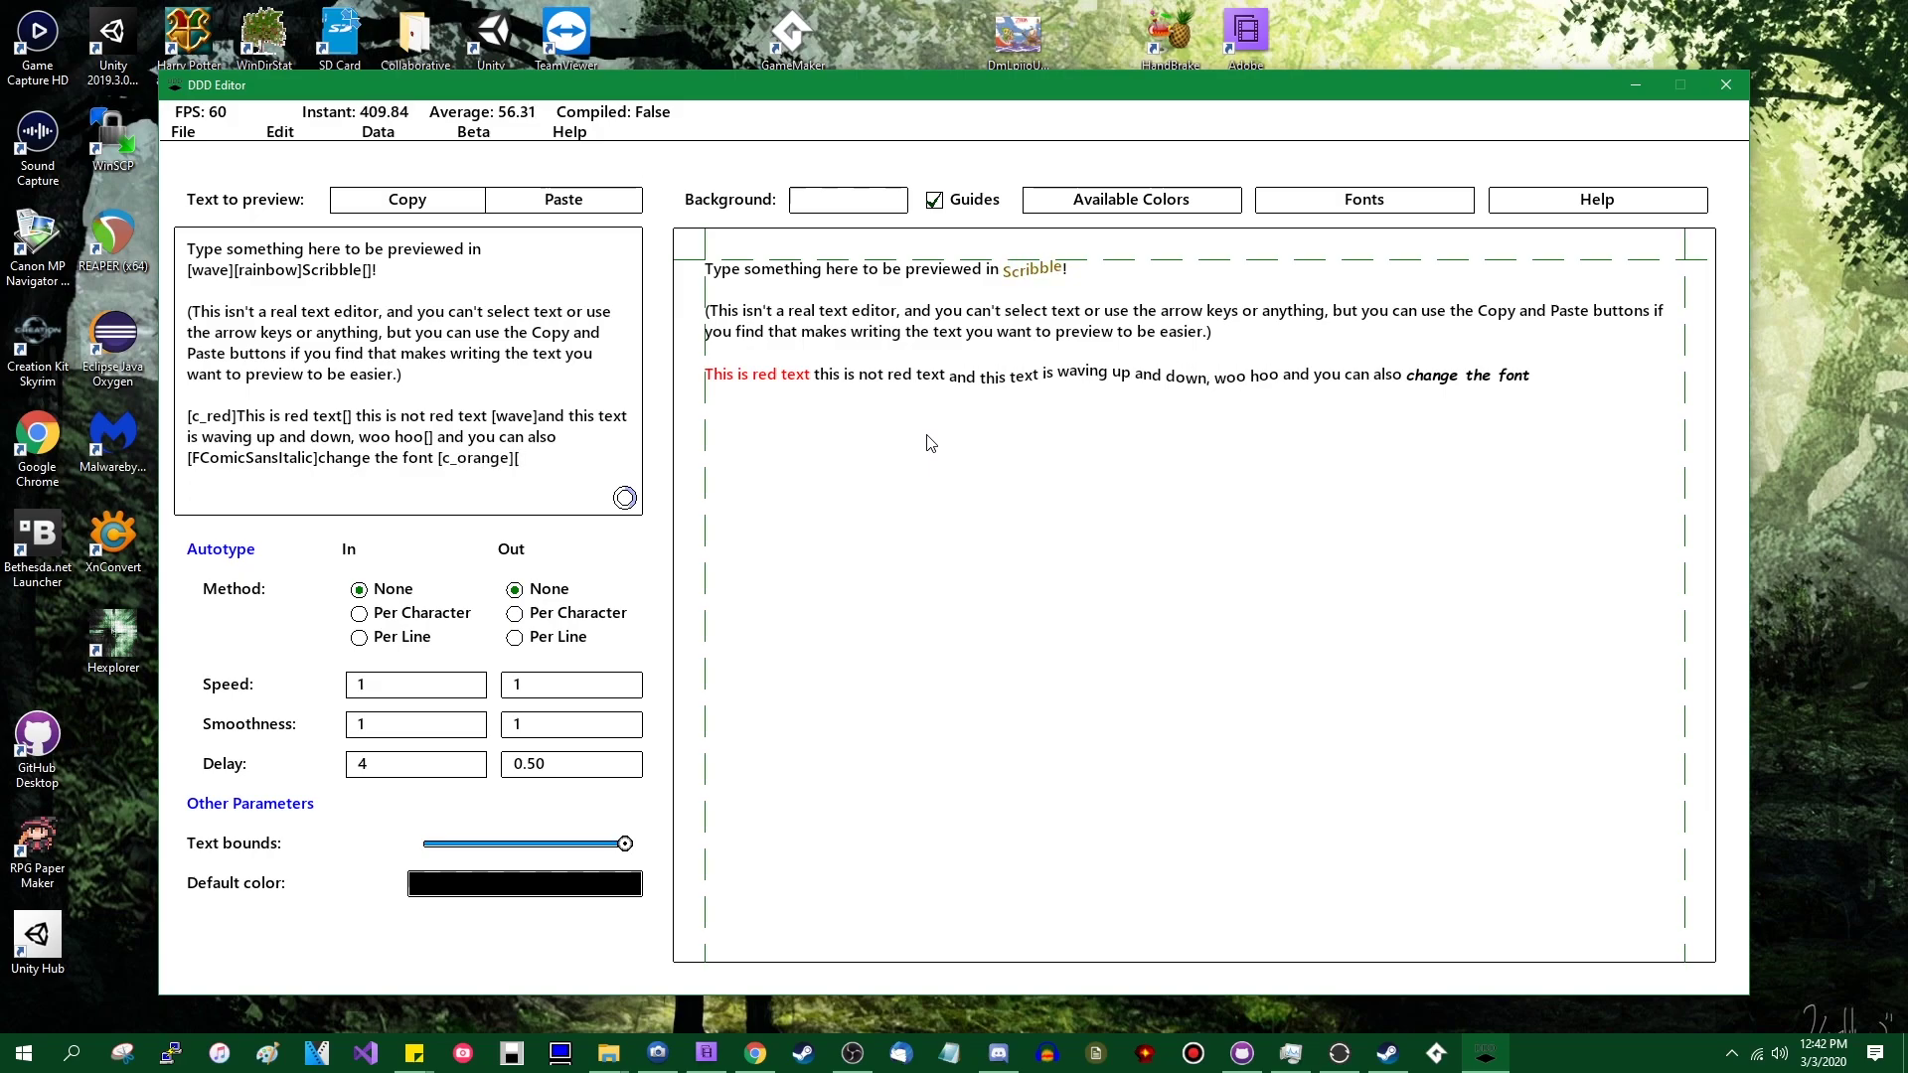
type("[shake]and you can co")
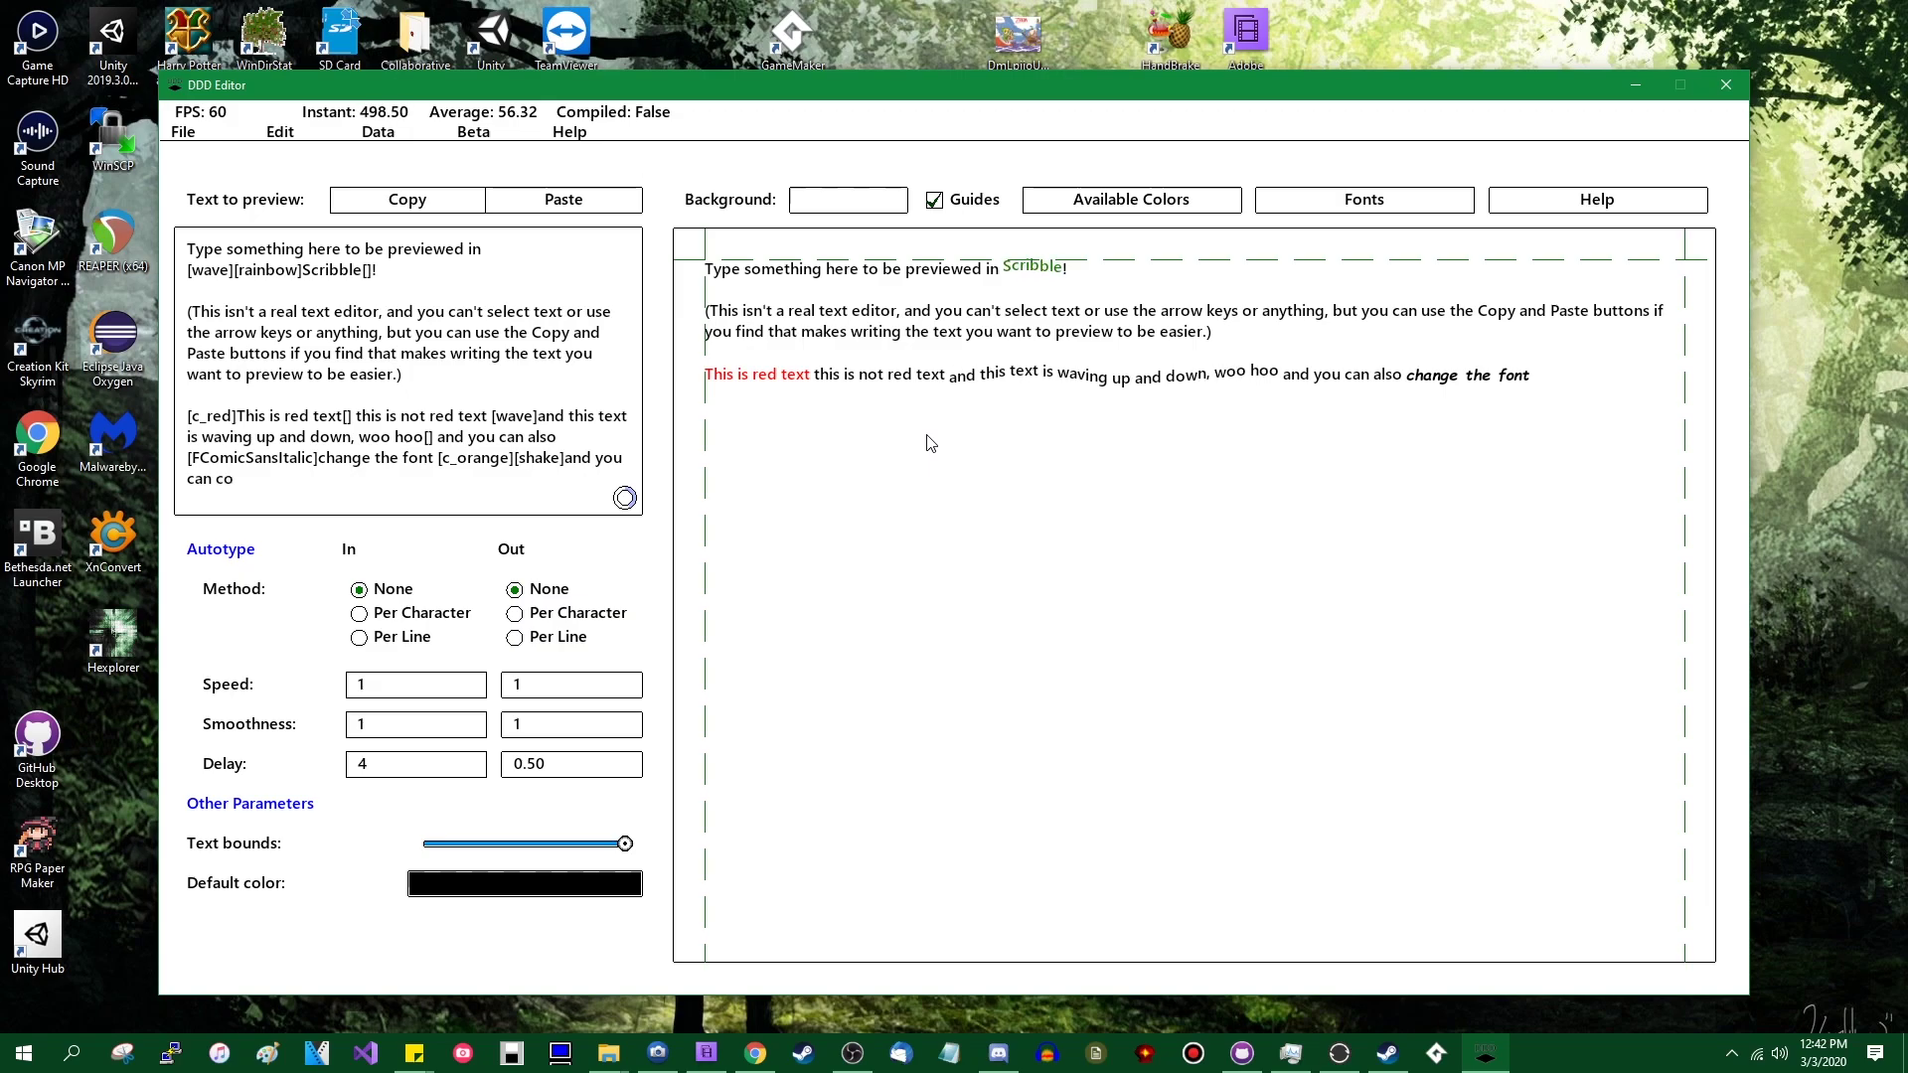
type("mbine effects, too![]")
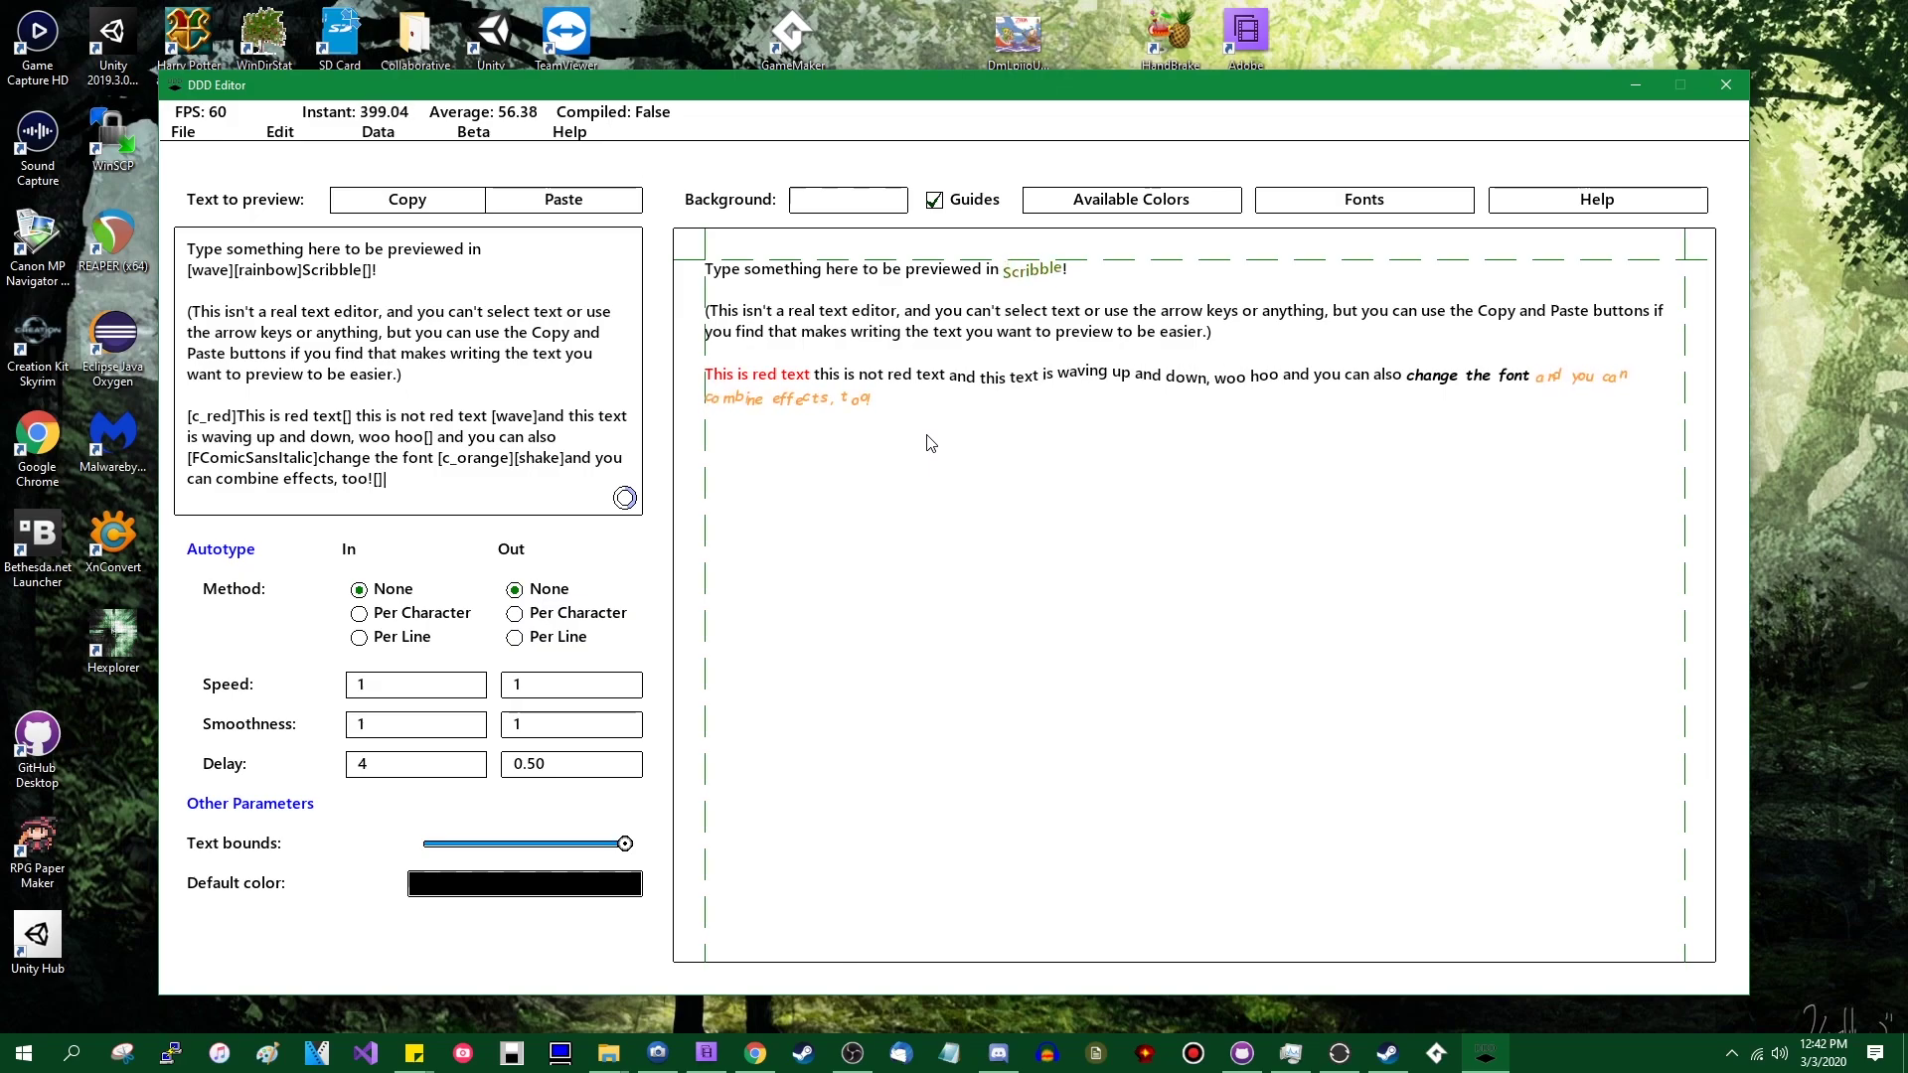
Step: Check FComicSansItalic in the Scribble Fonts list, then close it with Done
left_click(1383, 204)
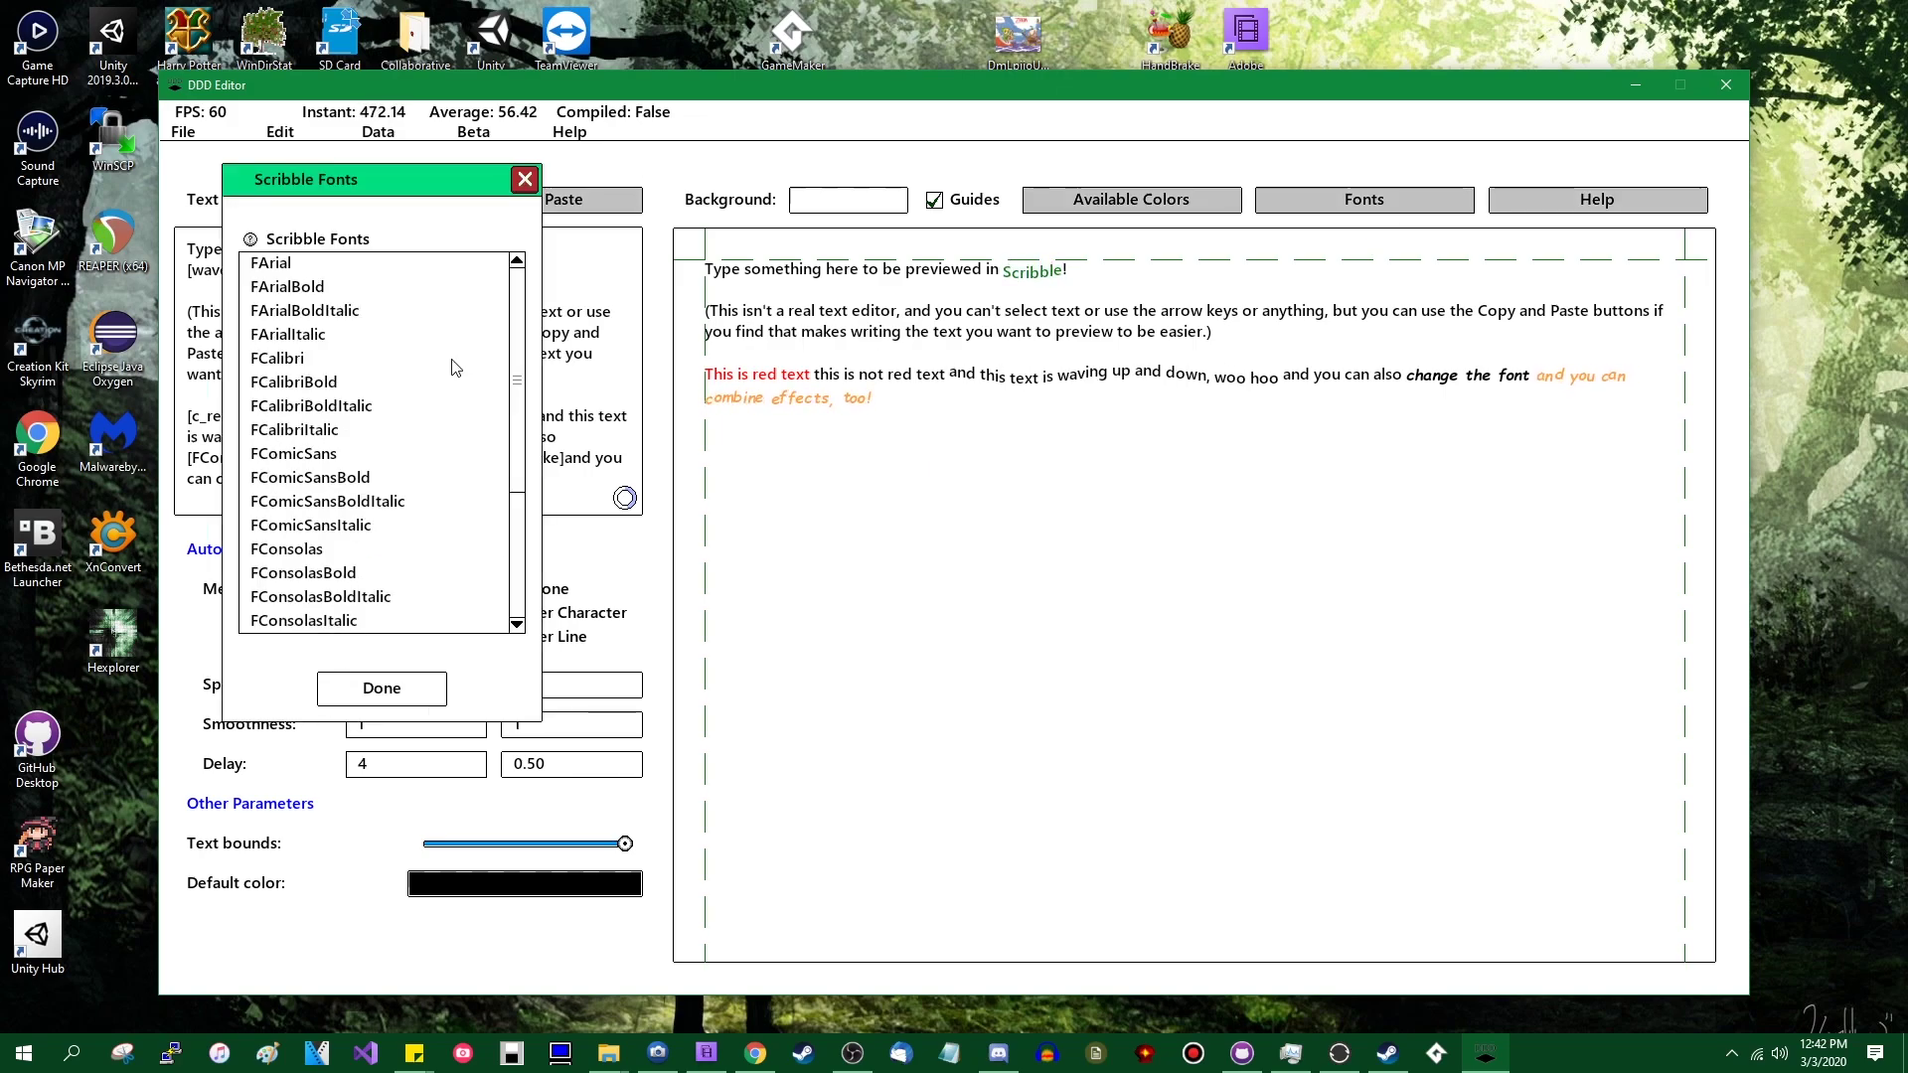
scroll(446, 467, "down", 3)
scroll(439, 531, "up", 2)
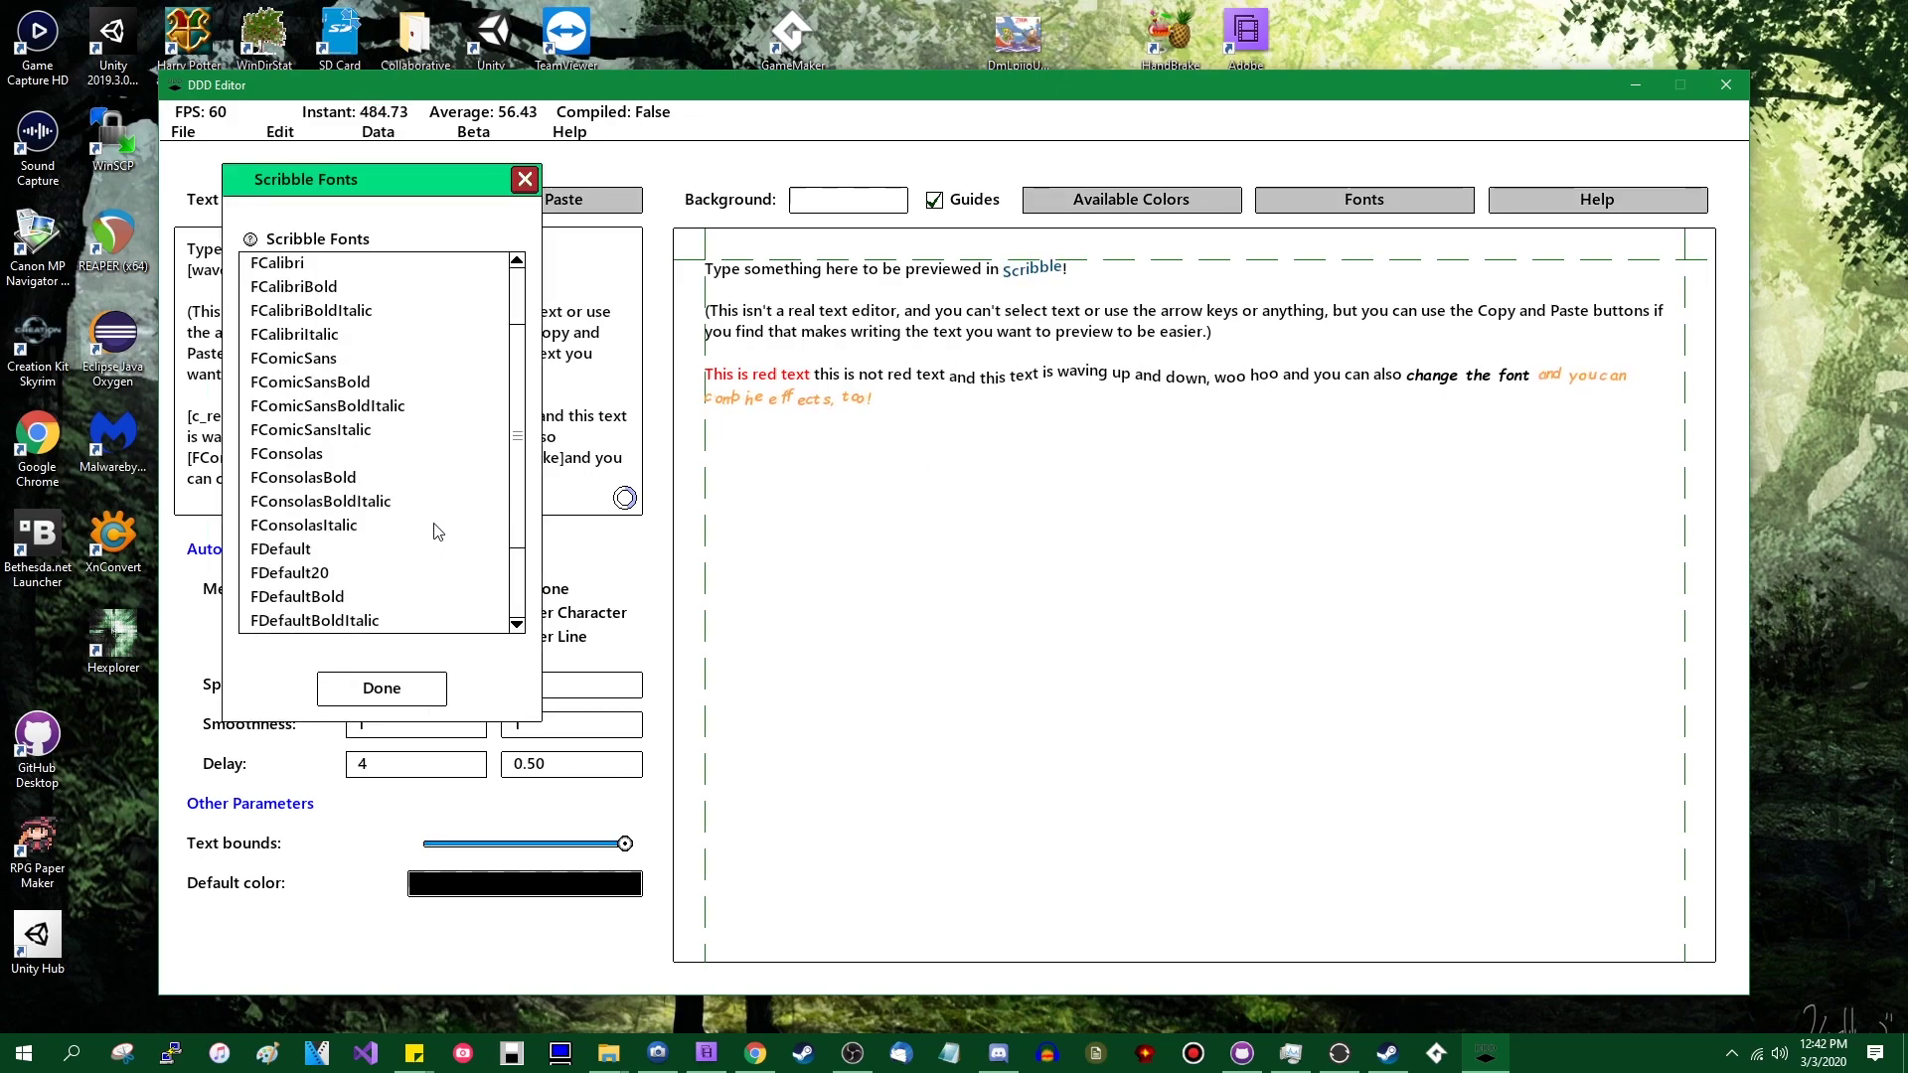
left_click(437, 527)
scroll(438, 526, "down", 2)
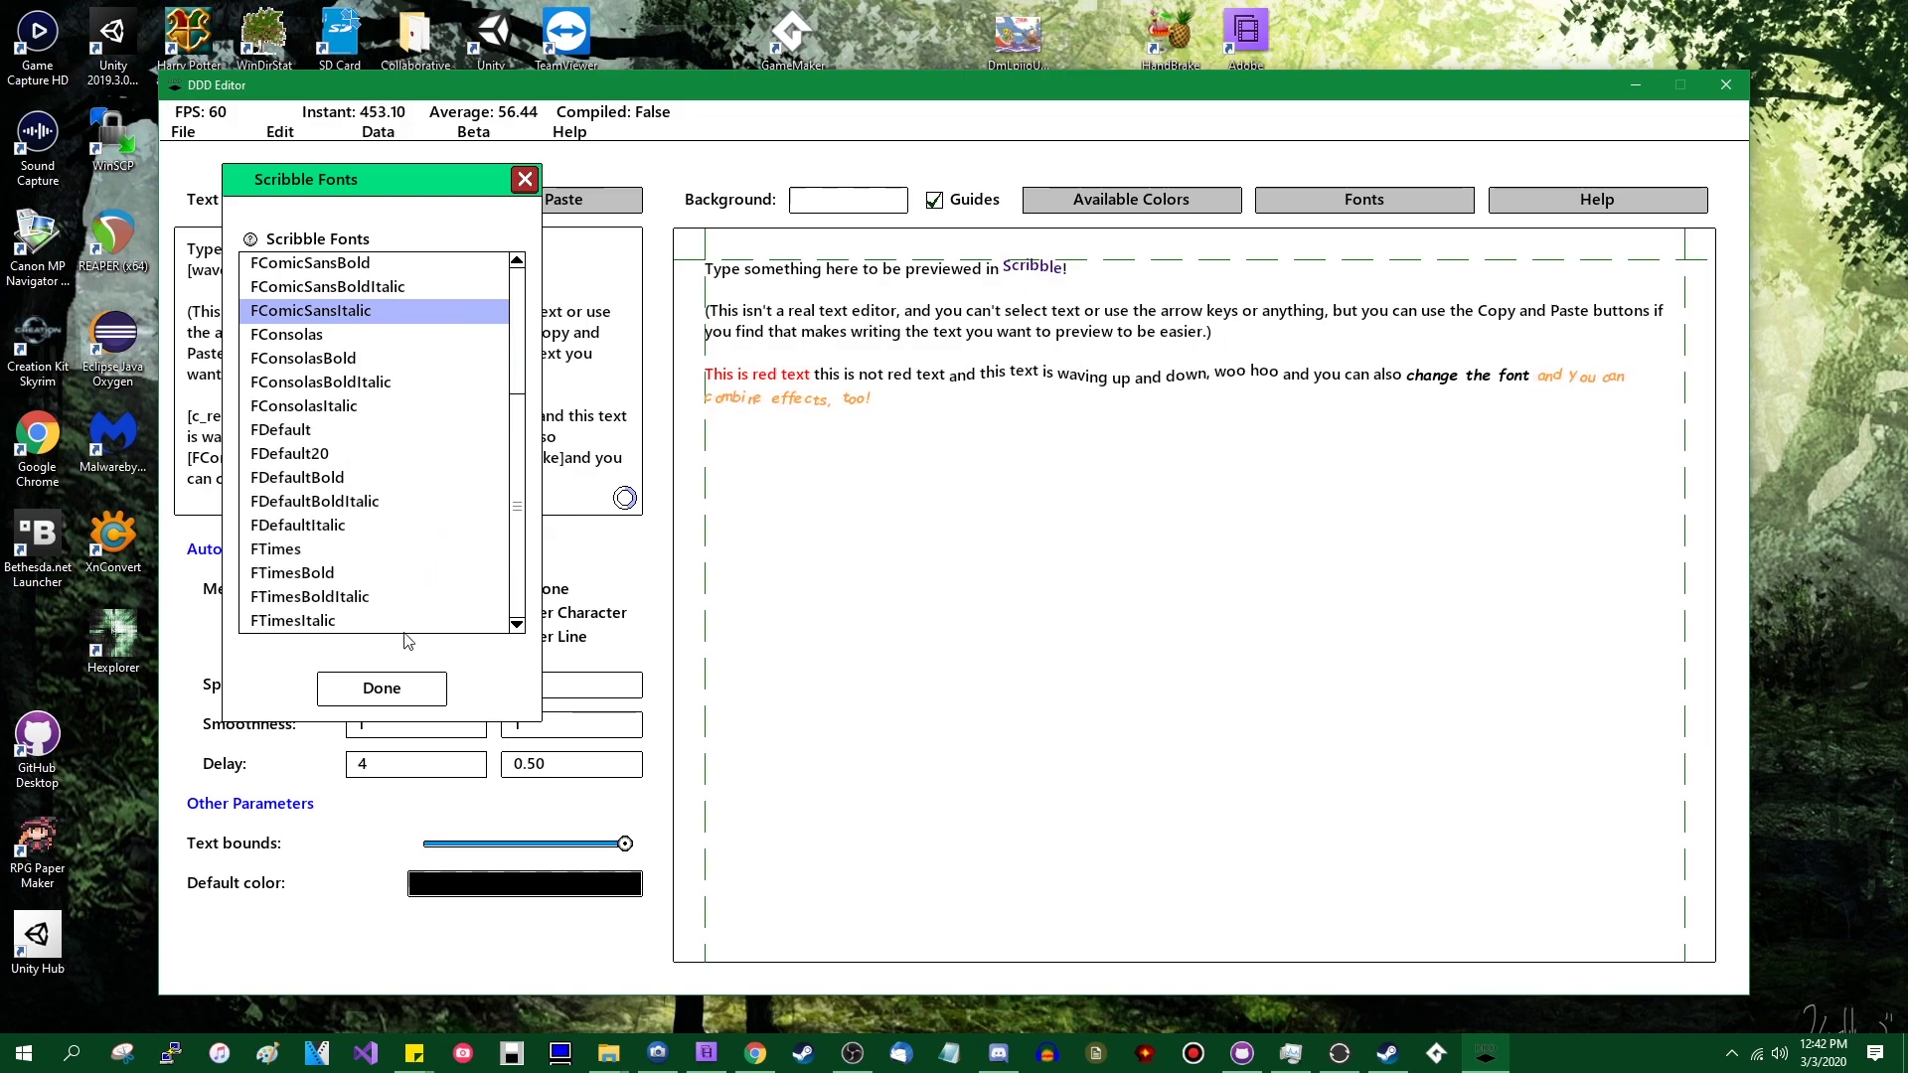
left_click(440, 686)
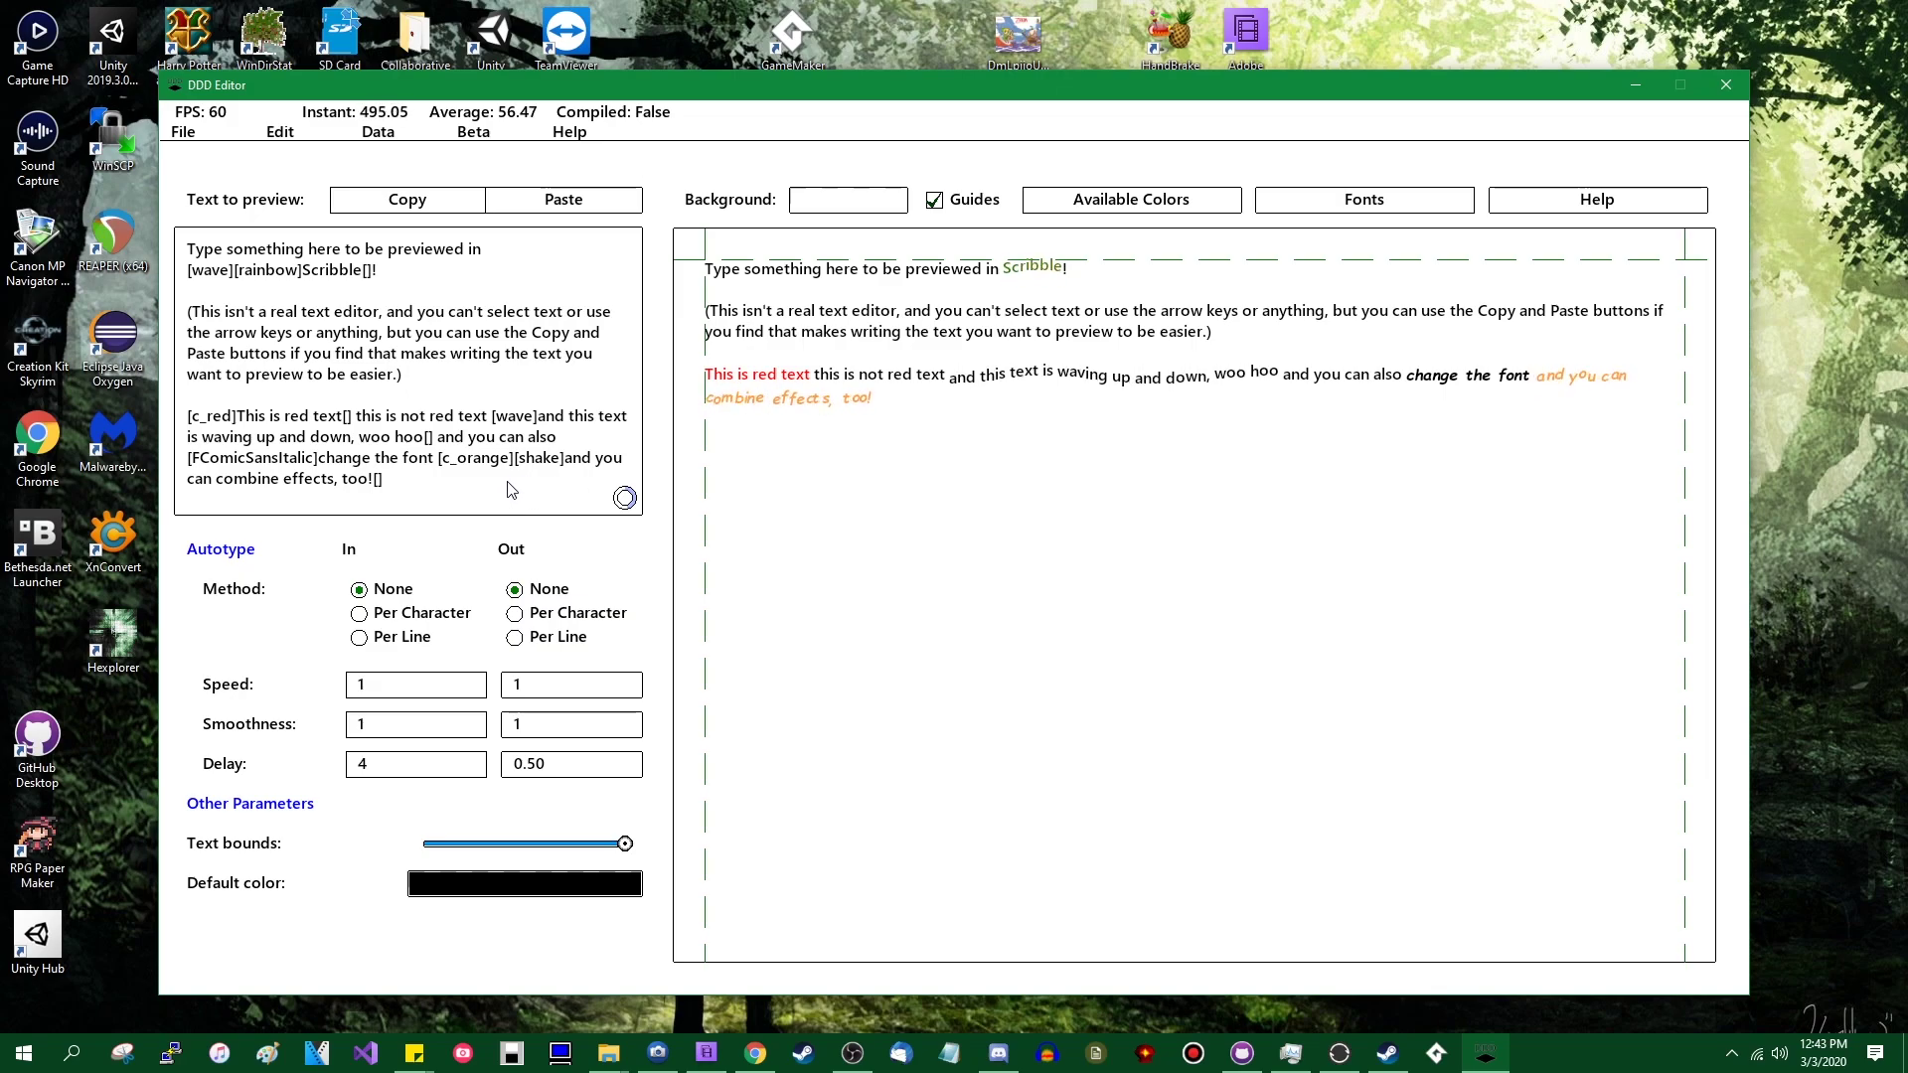
Step: In Available Colors, change c_orange to the darker orange FF7F00
left_click(1198, 203)
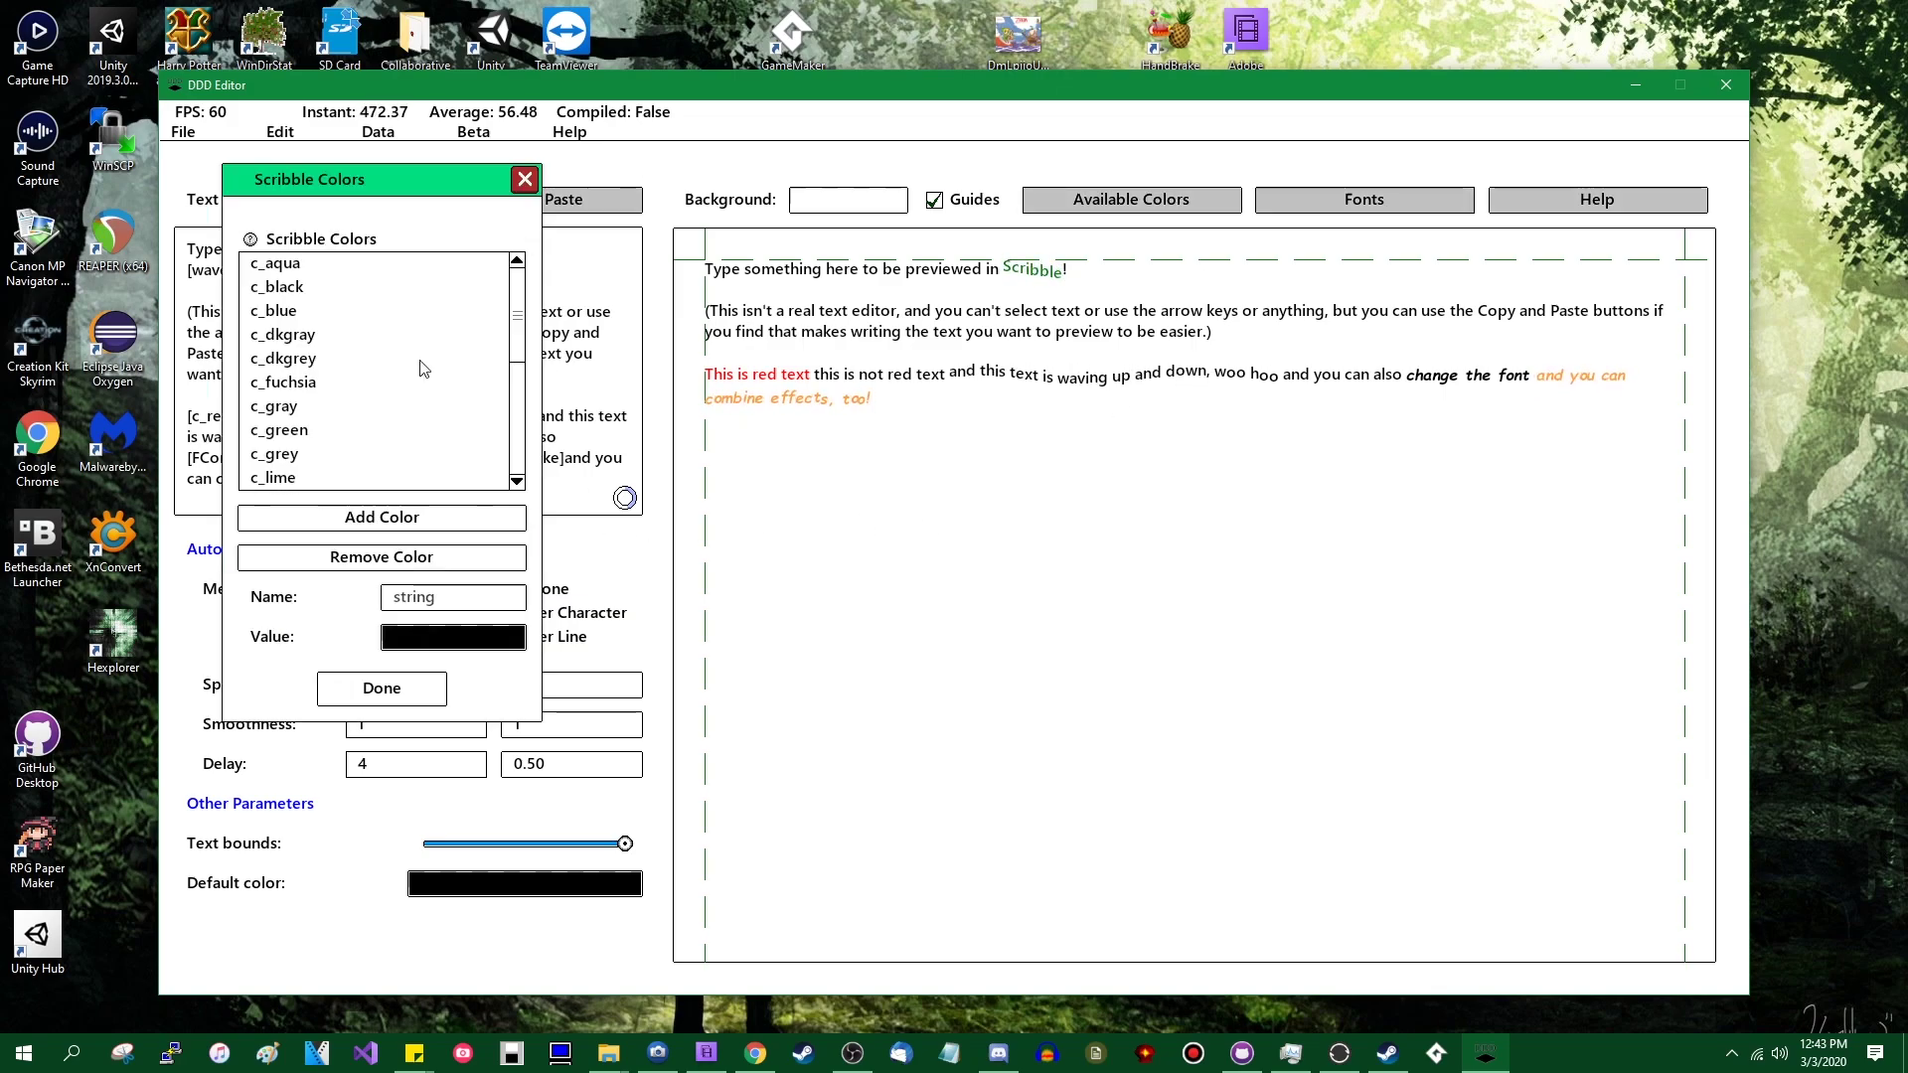
mouse_move(439, 188)
left_mouse_down()
mouse_move(984, 188)
mouse_move(1282, 234)
mouse_move(1255, 248)
left_mouse_up()
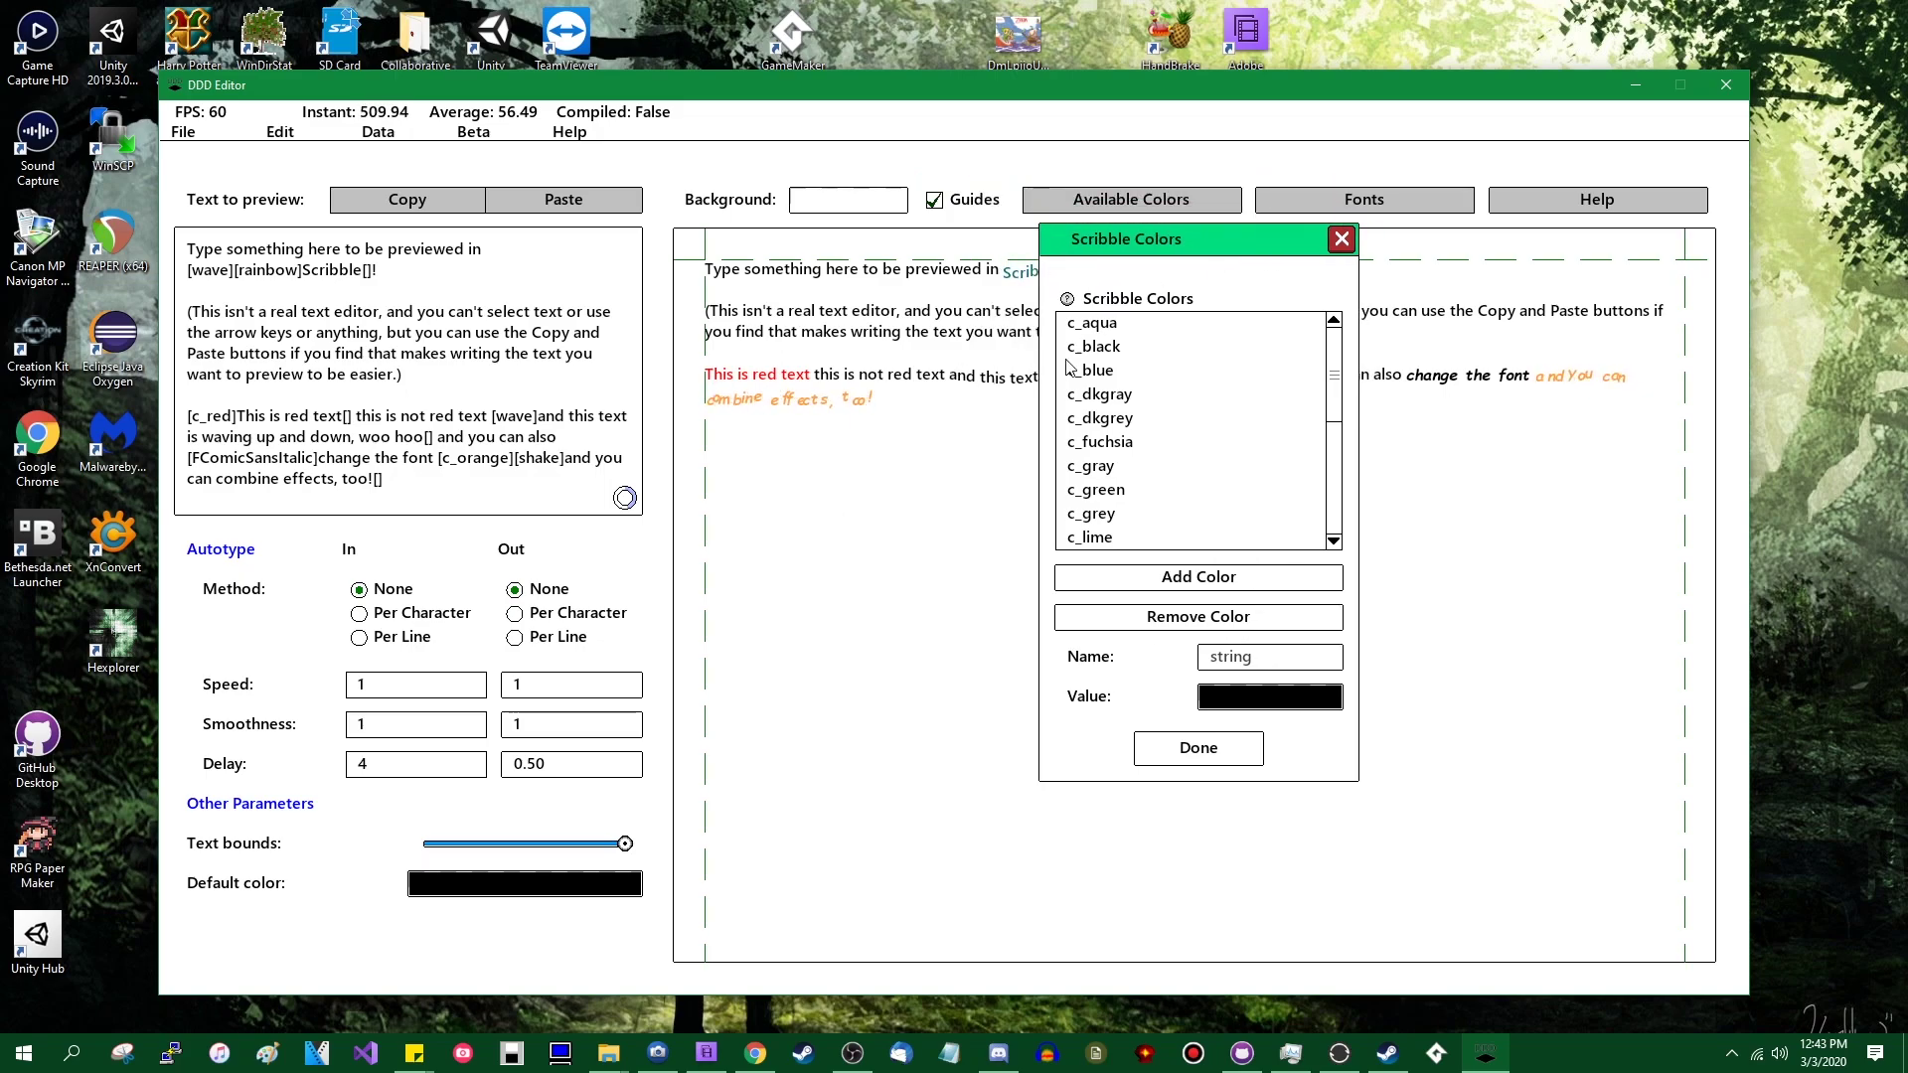
scroll(1241, 469, "down", 3)
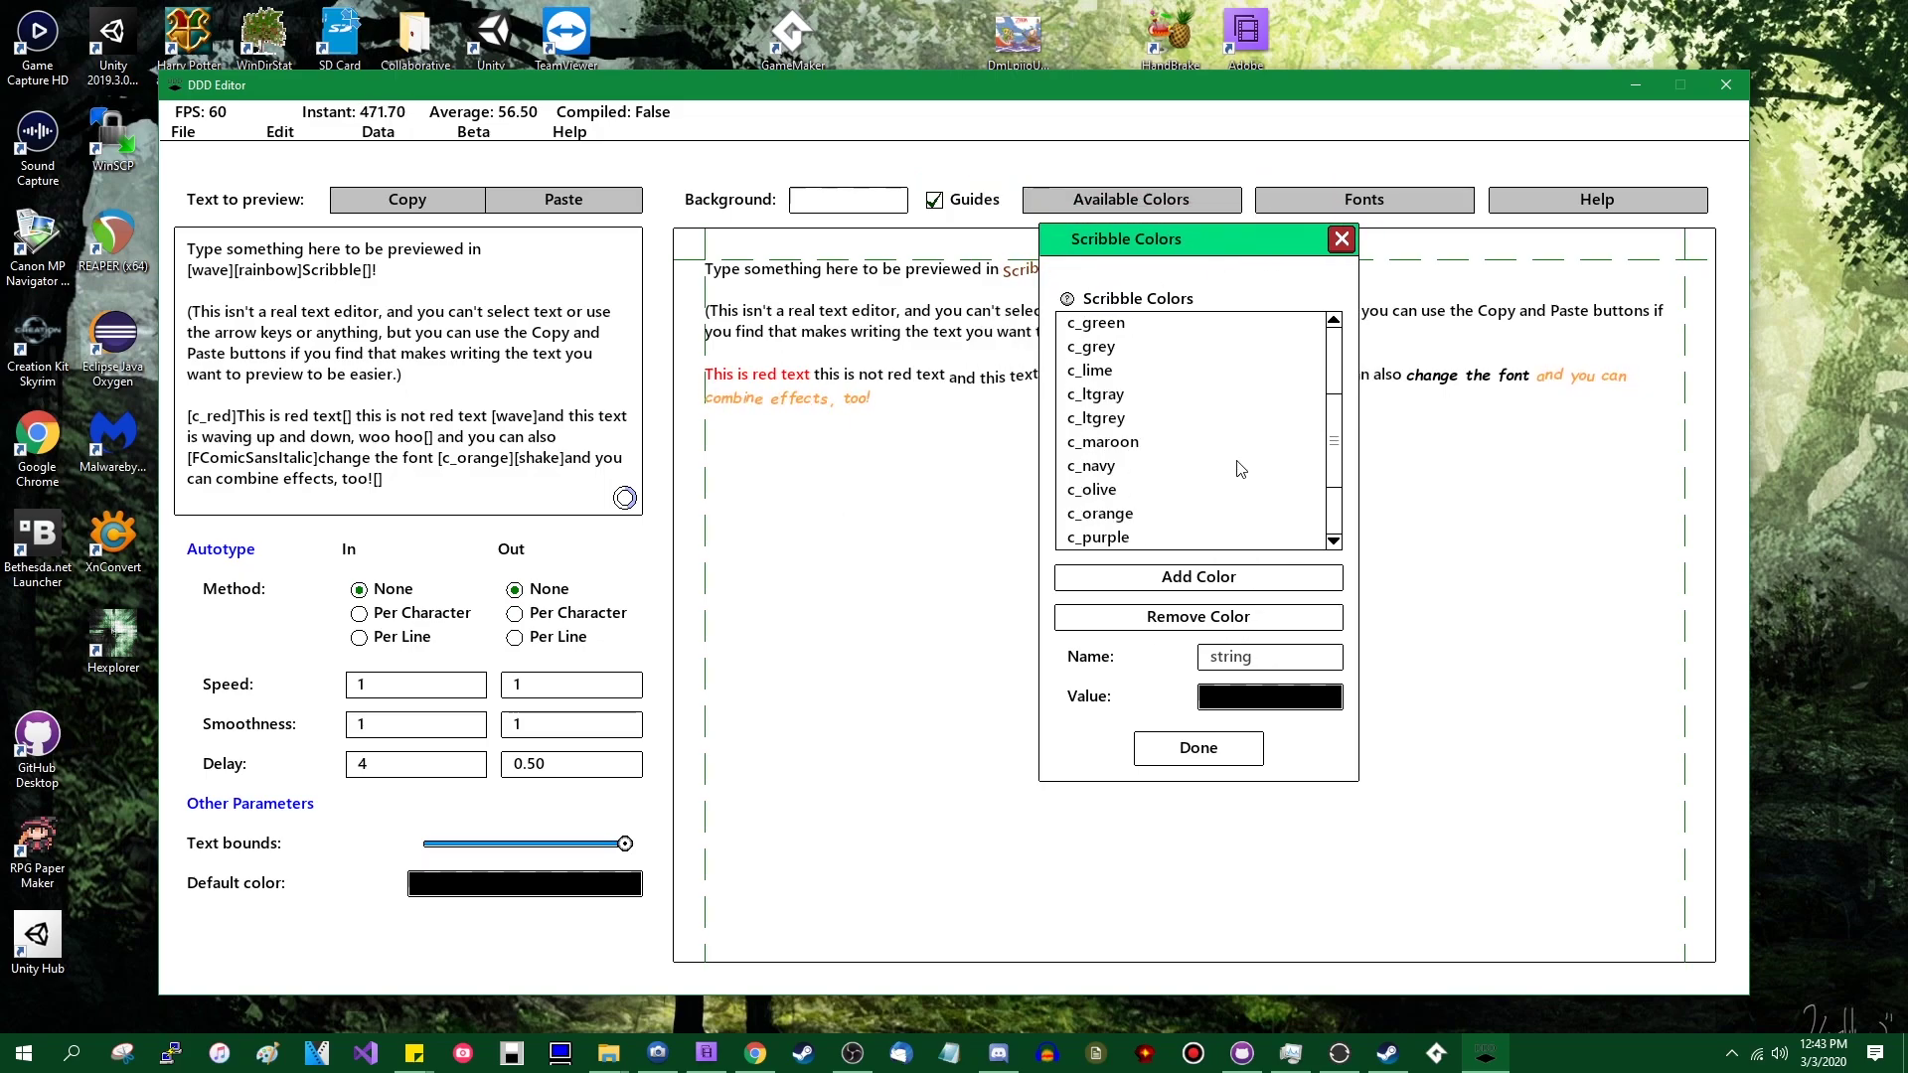
left_click(1133, 524)
left_click(1277, 711)
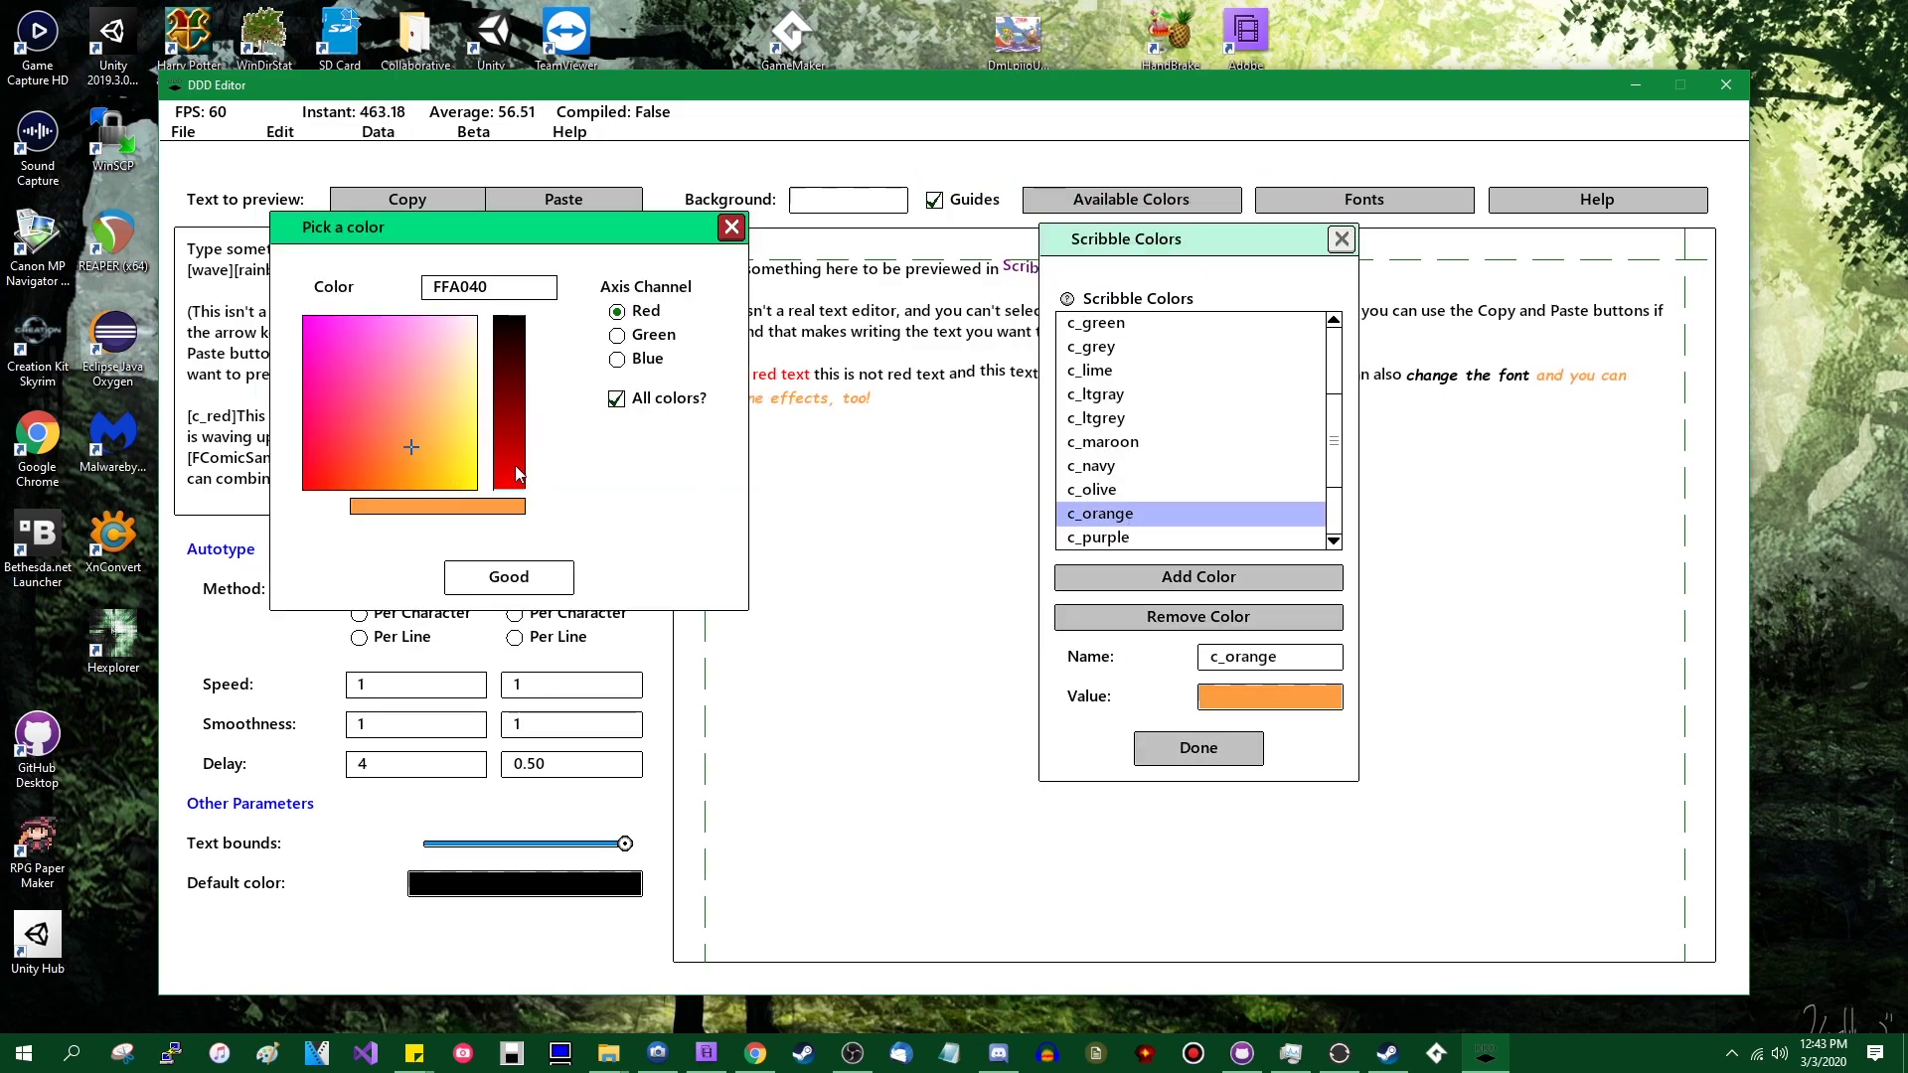
left_click(665, 399)
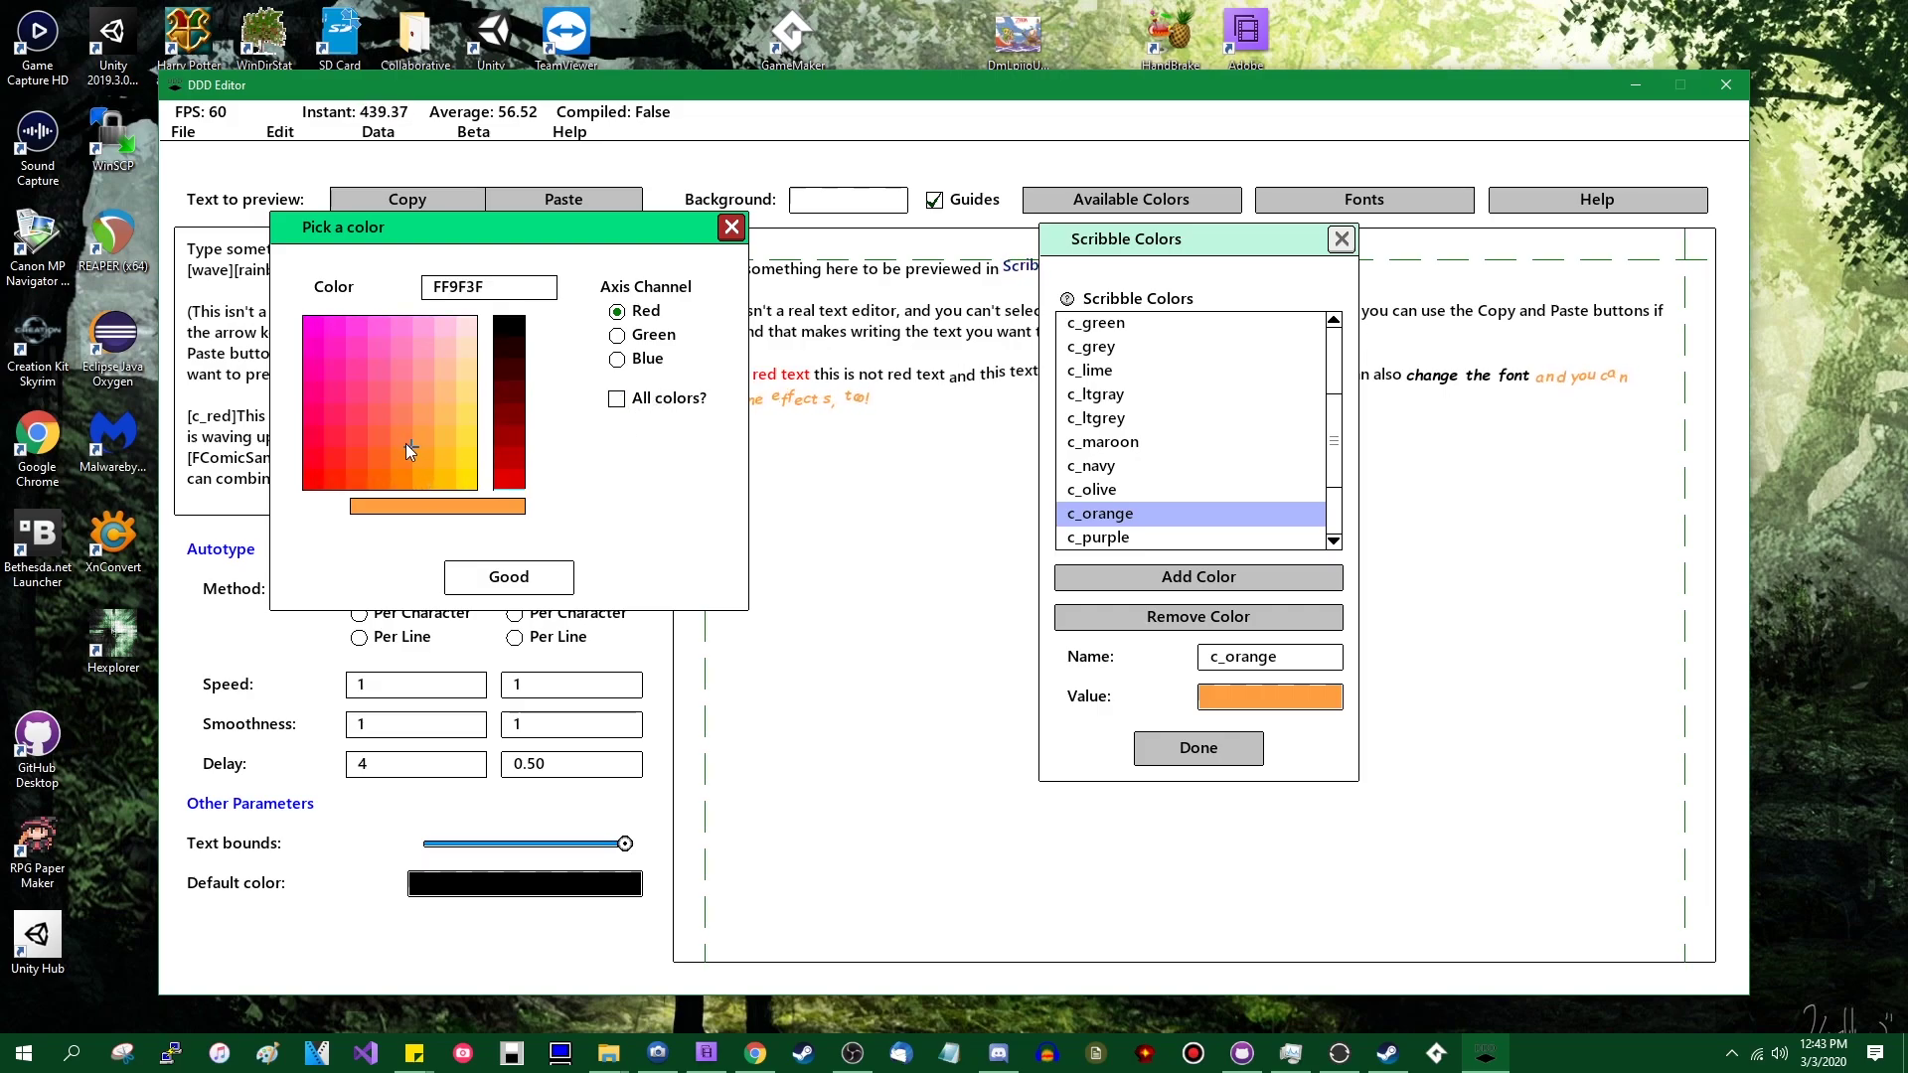
left_click(403, 471)
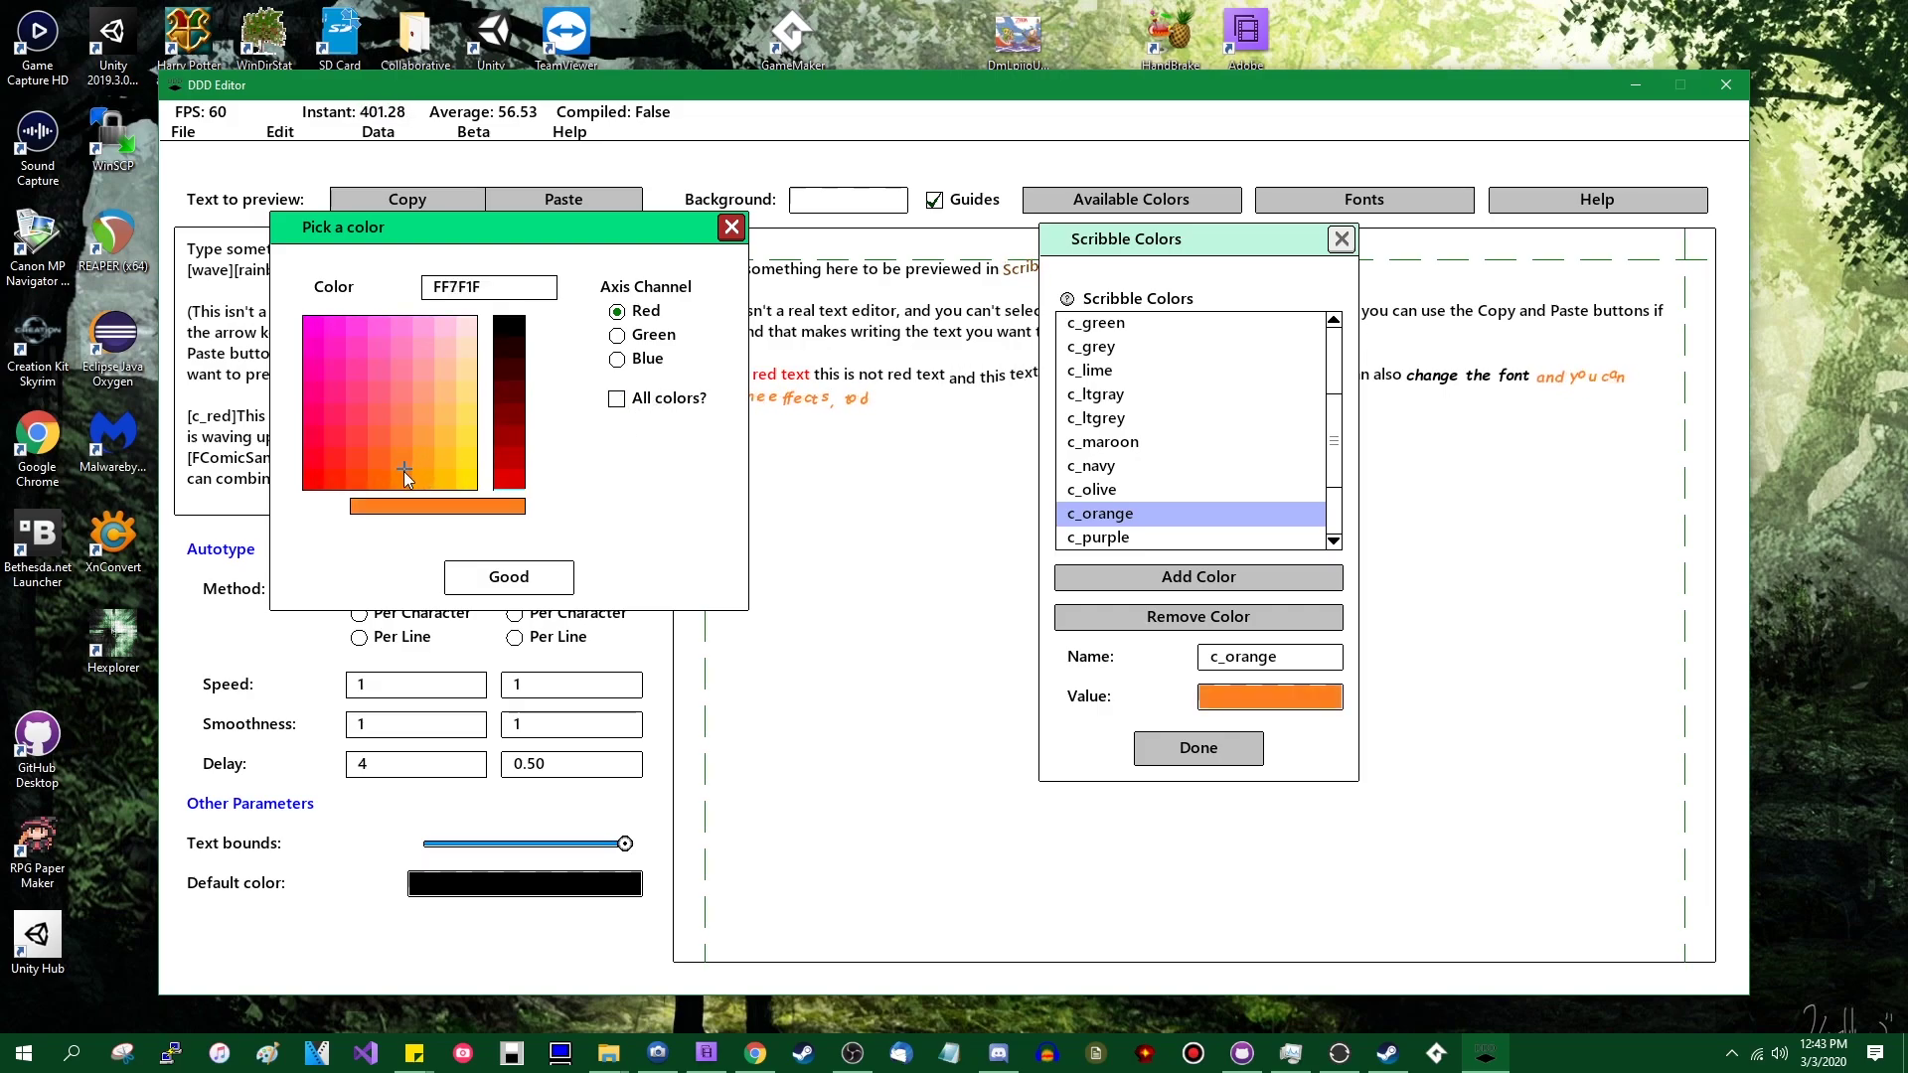
left_click(485, 588)
left_click(1197, 748)
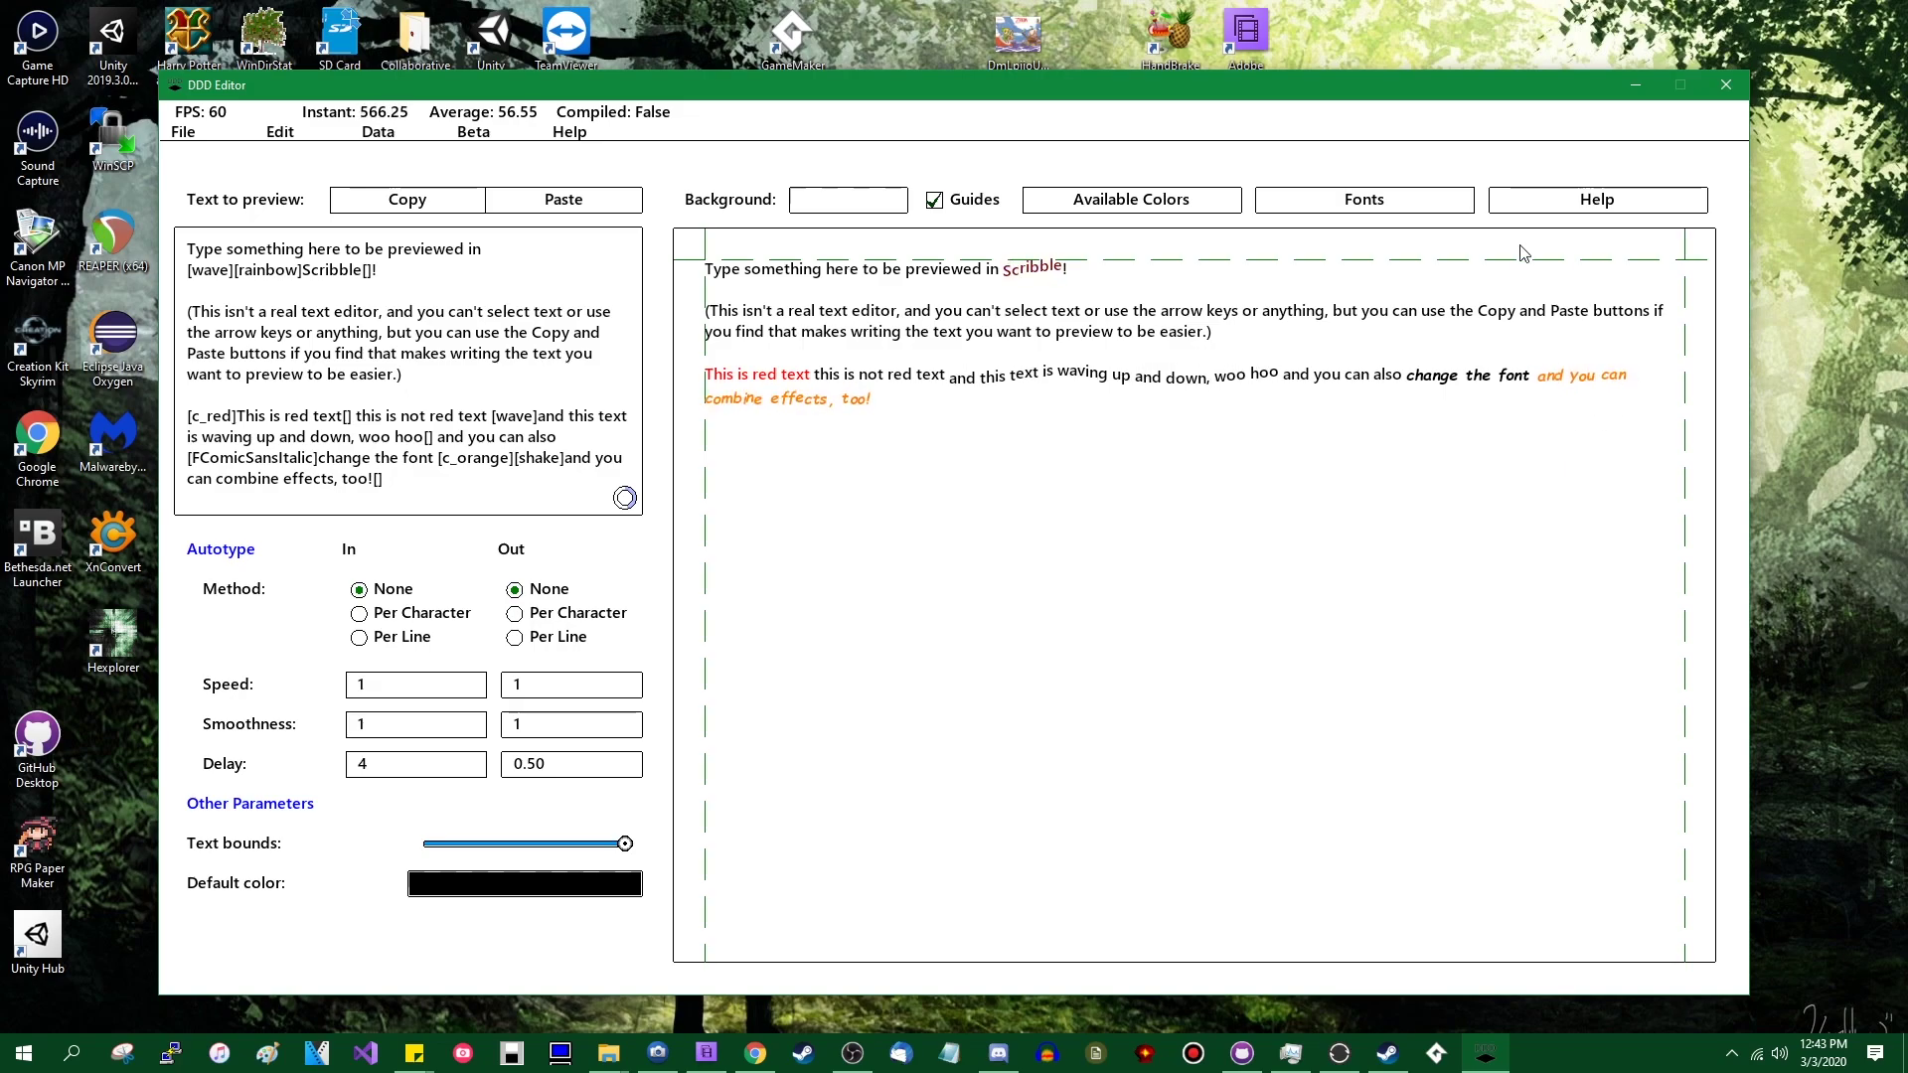
Step: Redefine c_orange as a magenta shade and confirm it
left_click(1131, 199)
scroll(318, 402, "down", 3)
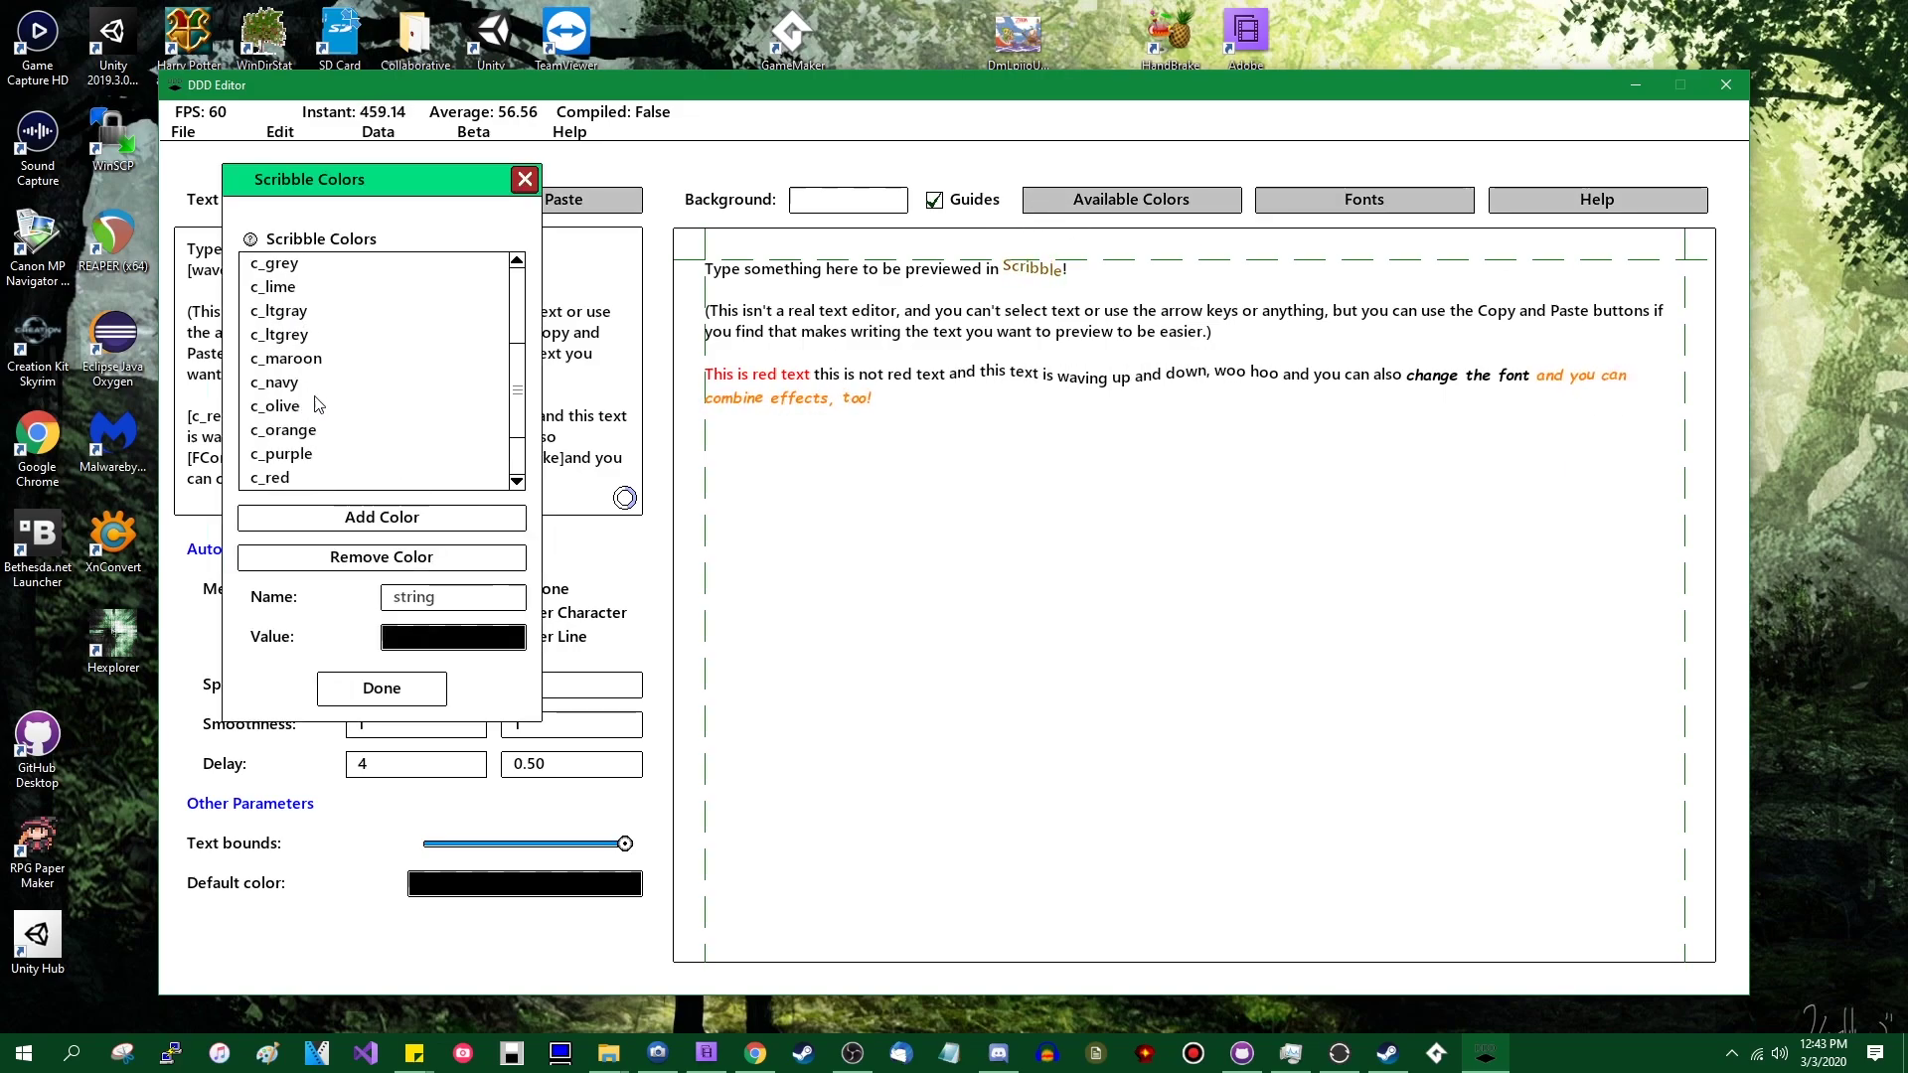
scroll(318, 403, "down", 2)
left_click(298, 336)
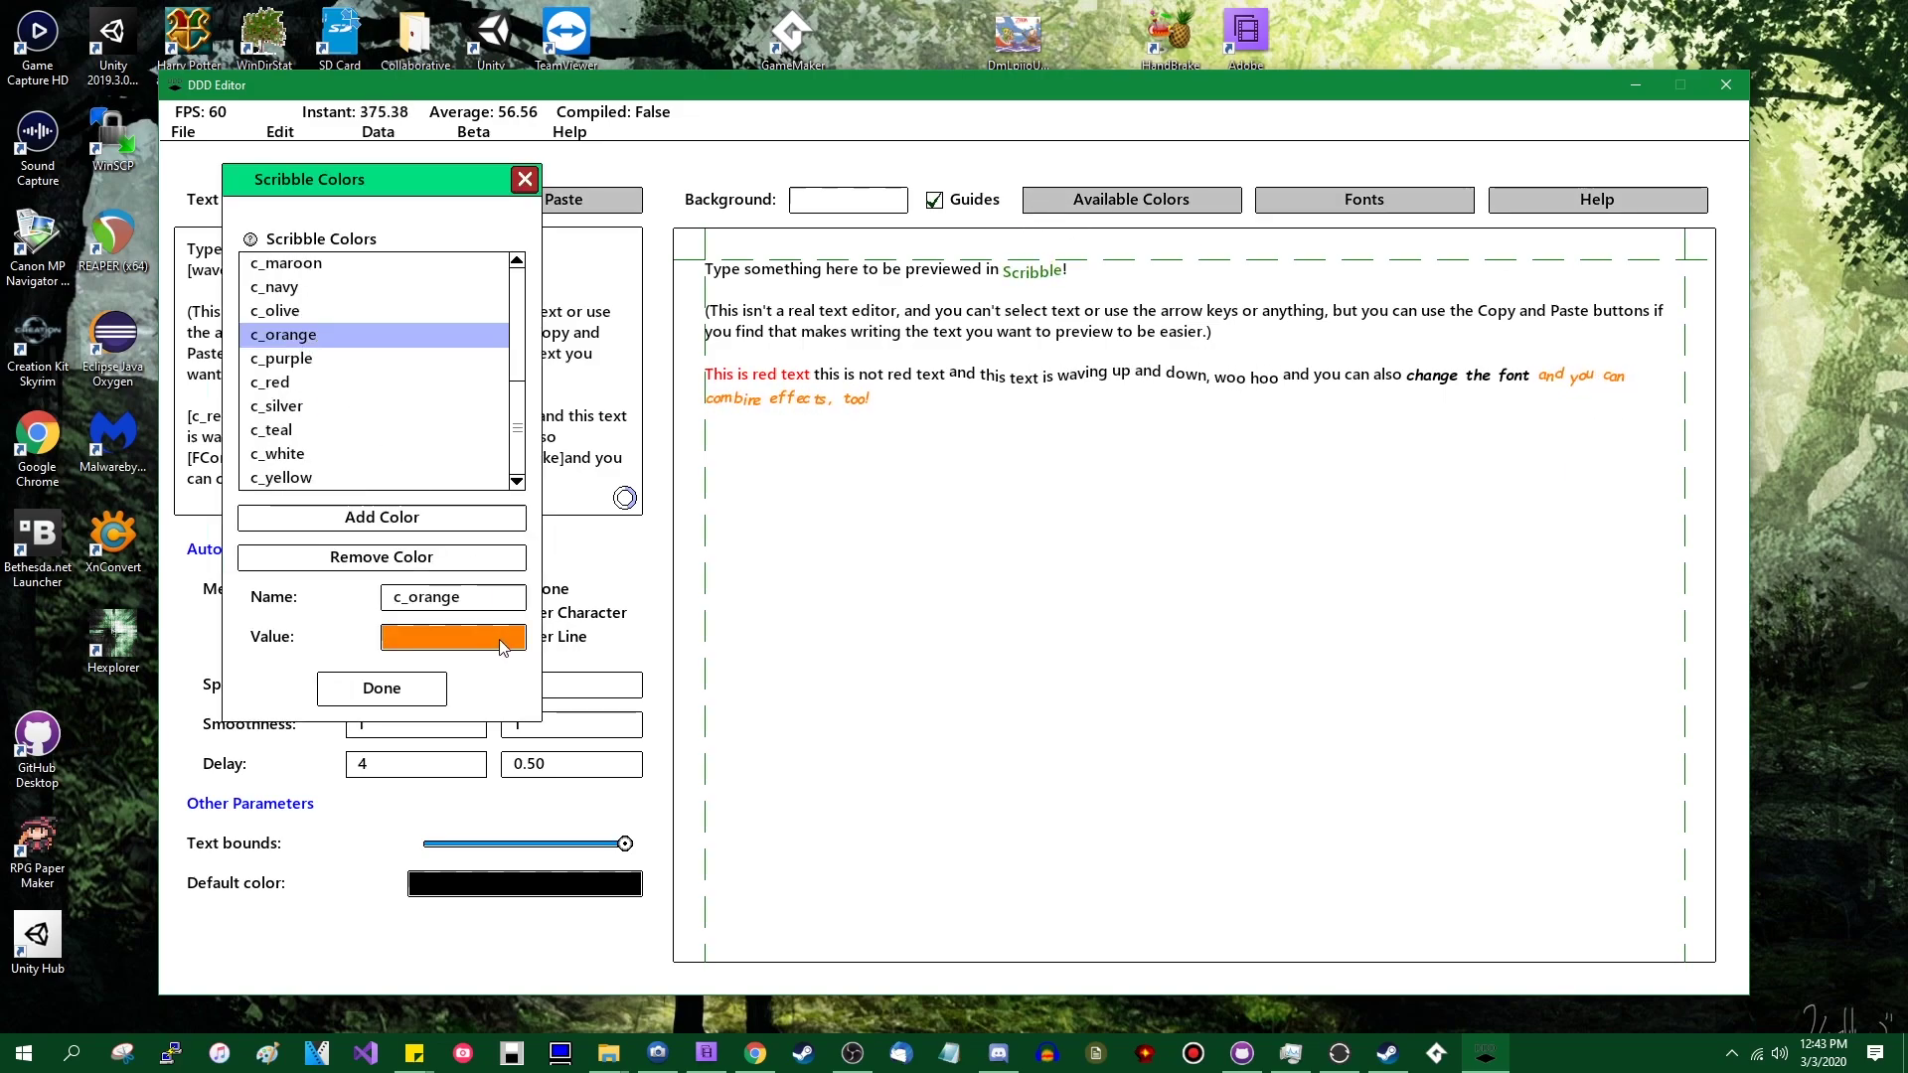
left_click(502, 646)
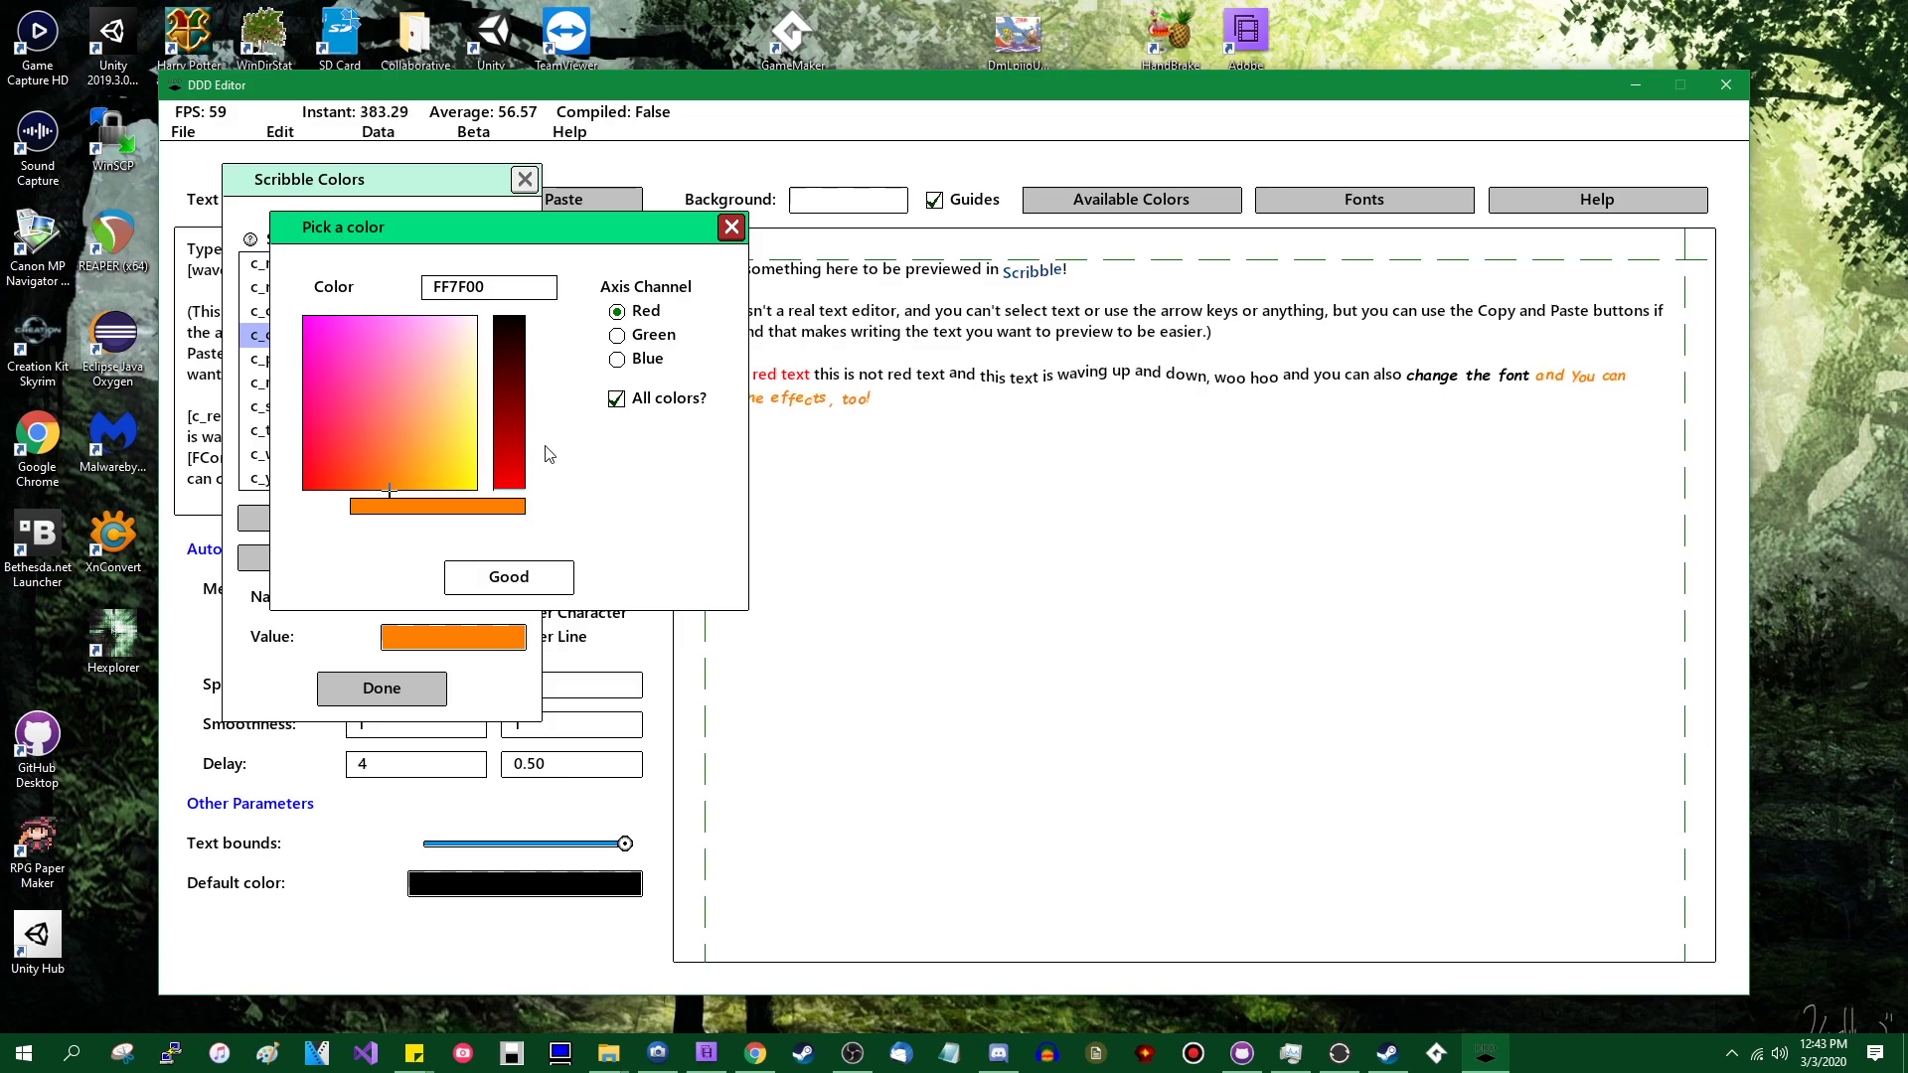
left_click(616, 397)
left_click_drag(509, 438, 527, 517)
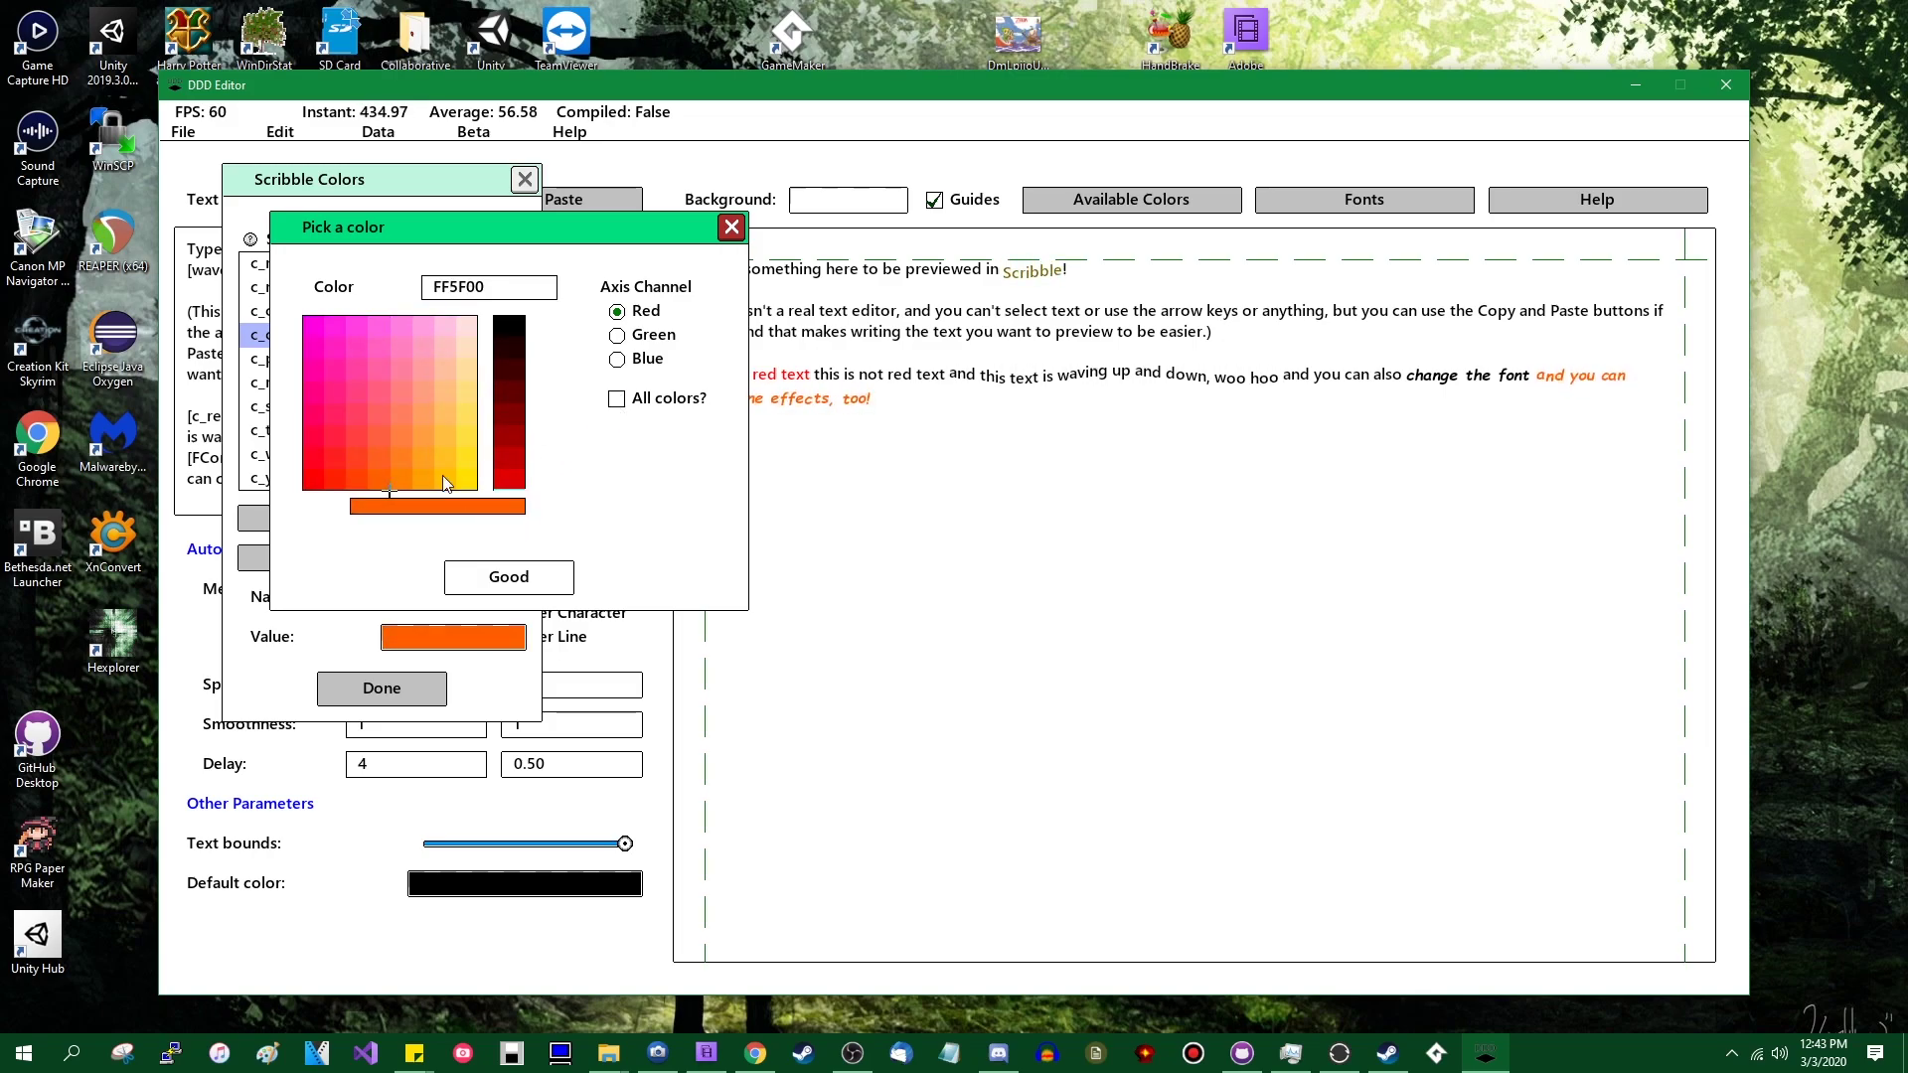
left_click(310, 323)
left_click(508, 577)
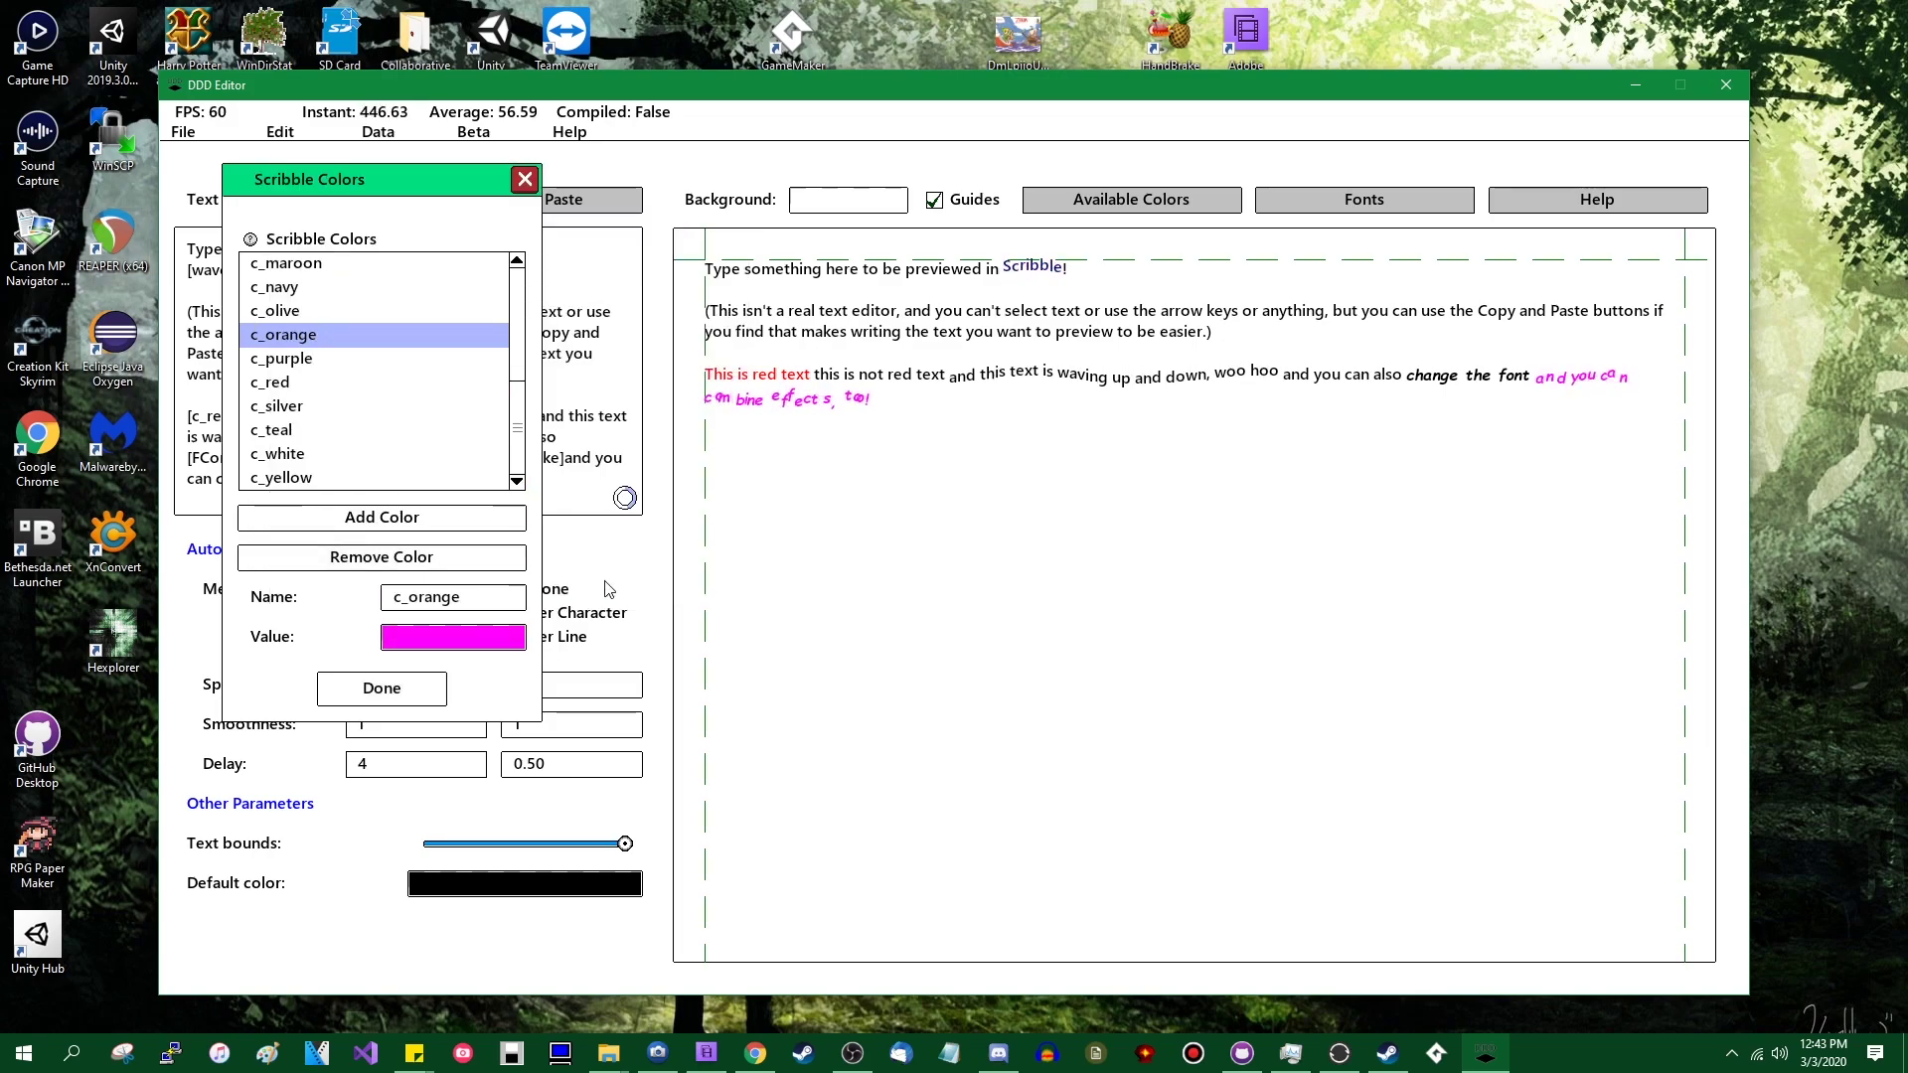
left_click(443, 684)
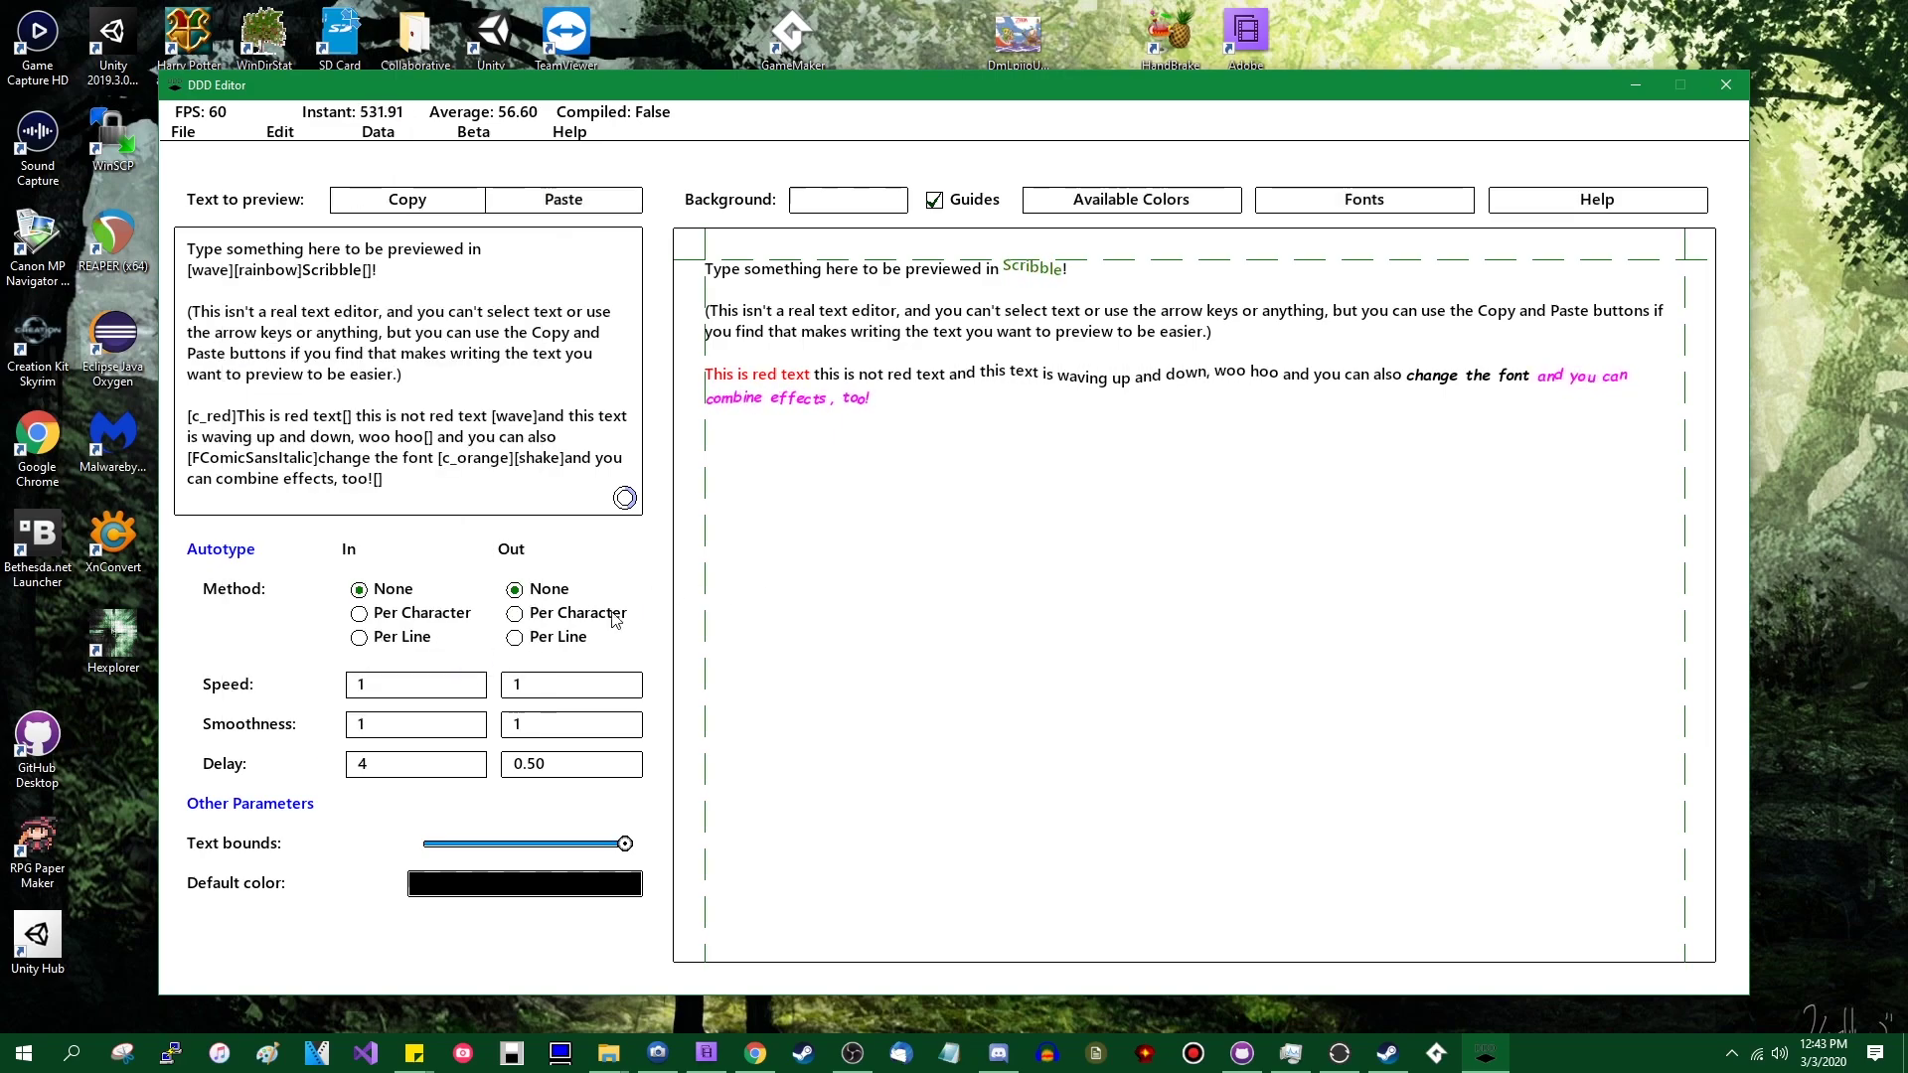
Step: Inspect the c_silver colour in Available Colors, then close the list
left_click(1163, 207)
scroll(397, 418, "down", 4)
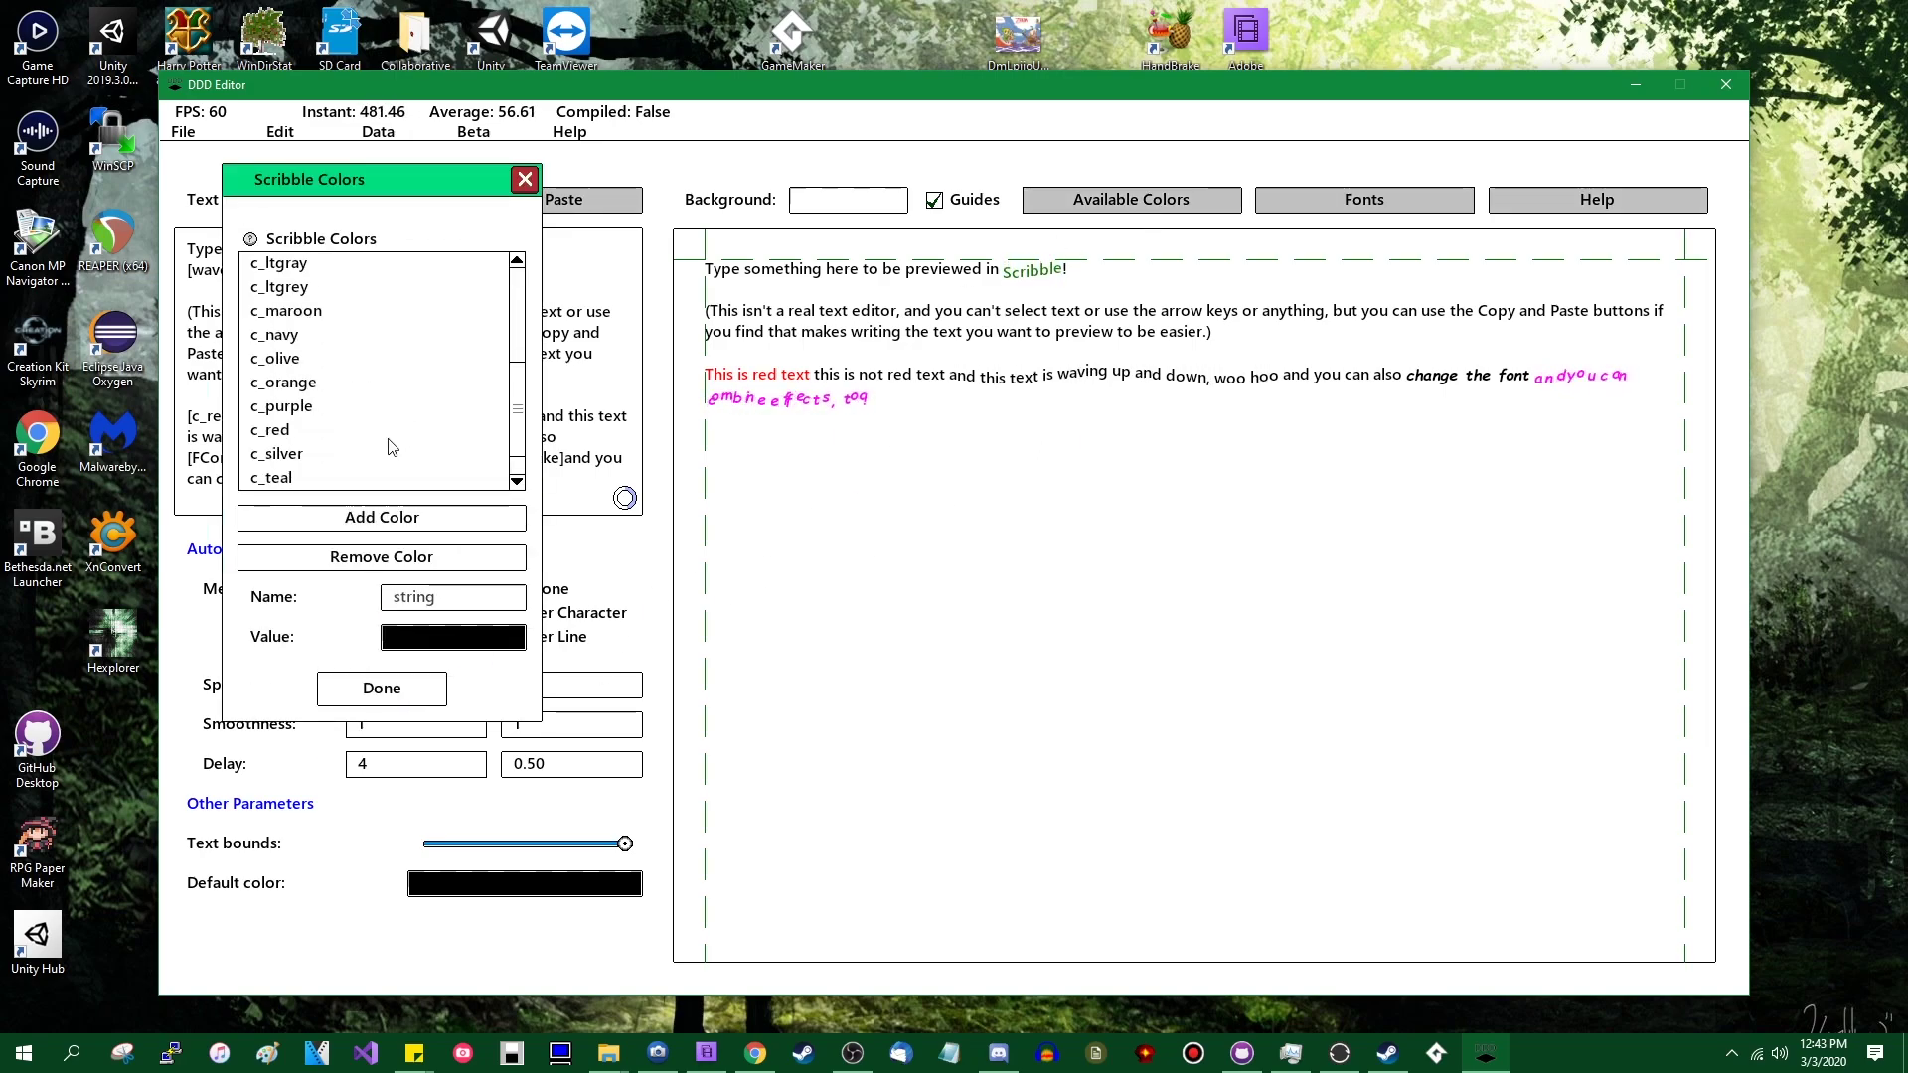
scroll(390, 447, "down", 2)
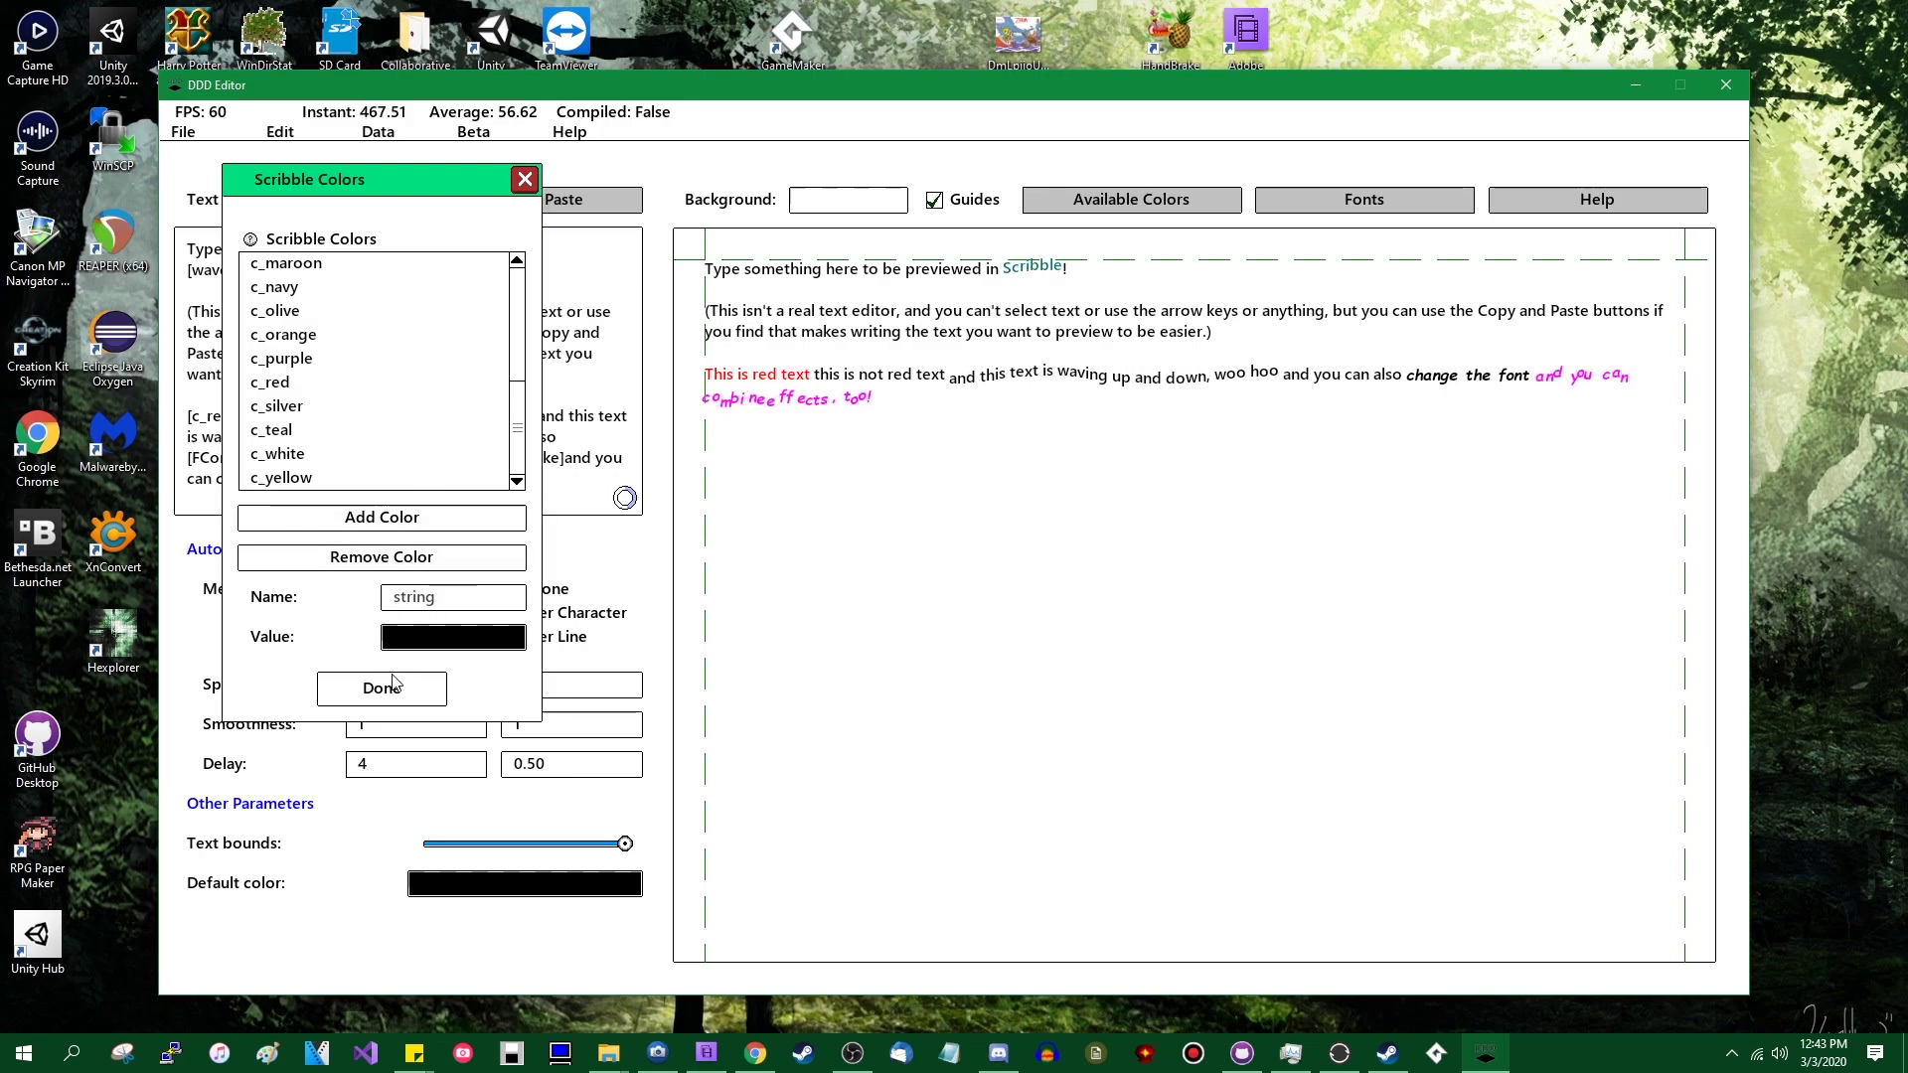
left_click(298, 405)
left_click(726, 438)
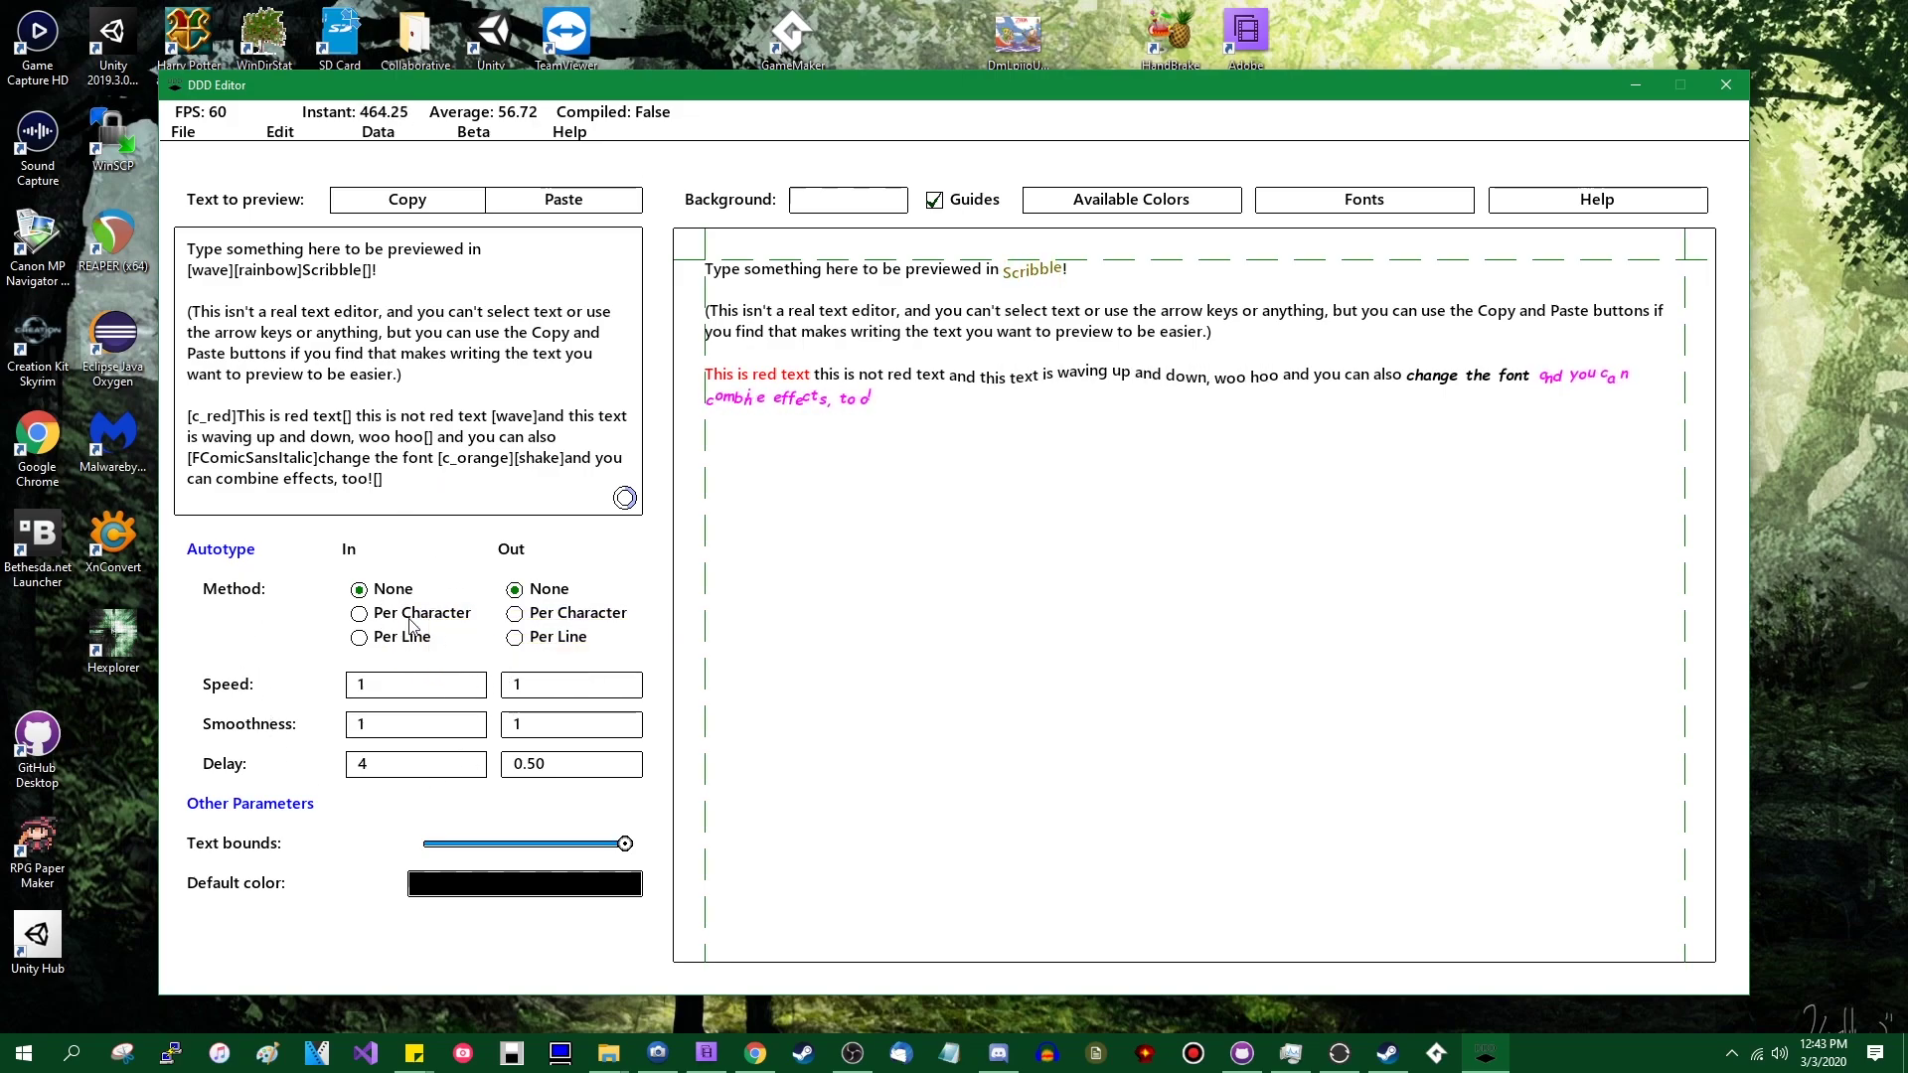
Step: Set the Autotype In Method to Per Line and the In Speed to 0.1
left_click(562, 616)
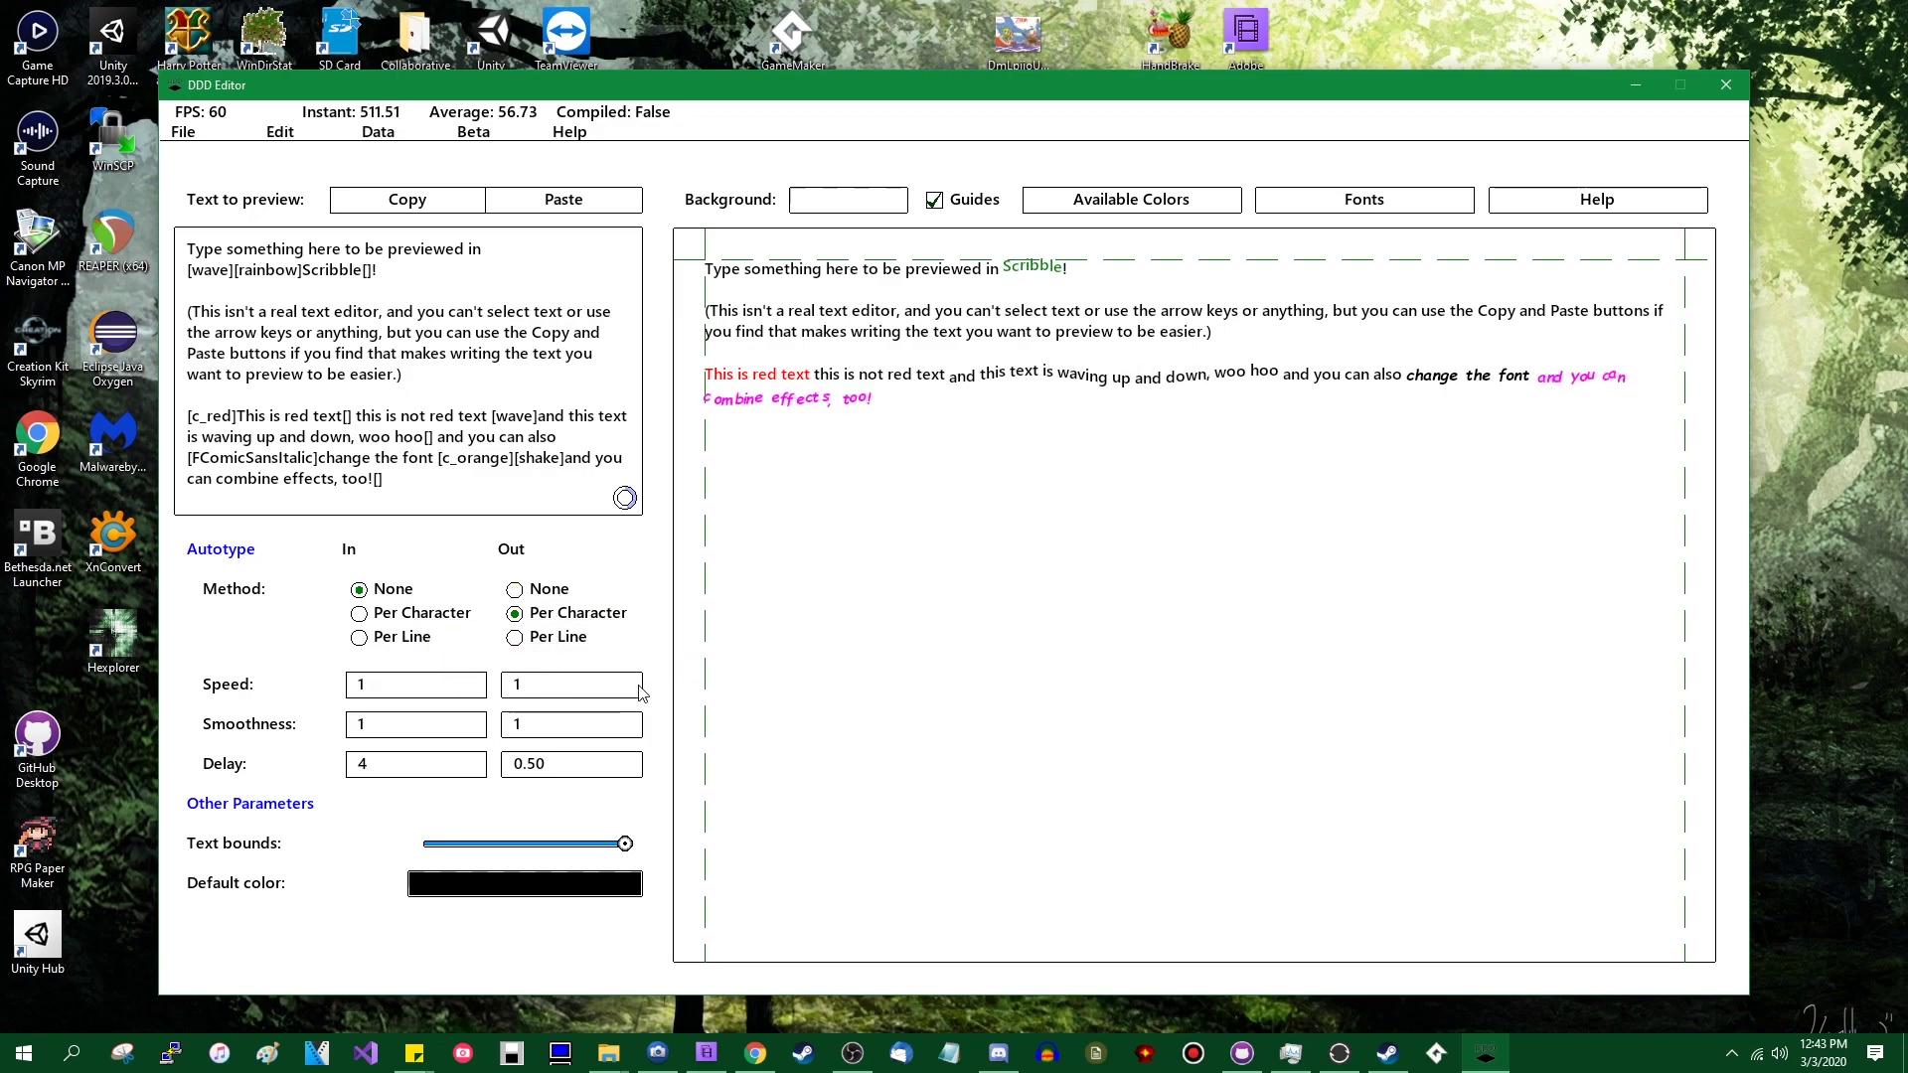
left_click(403, 616)
left_click(554, 593)
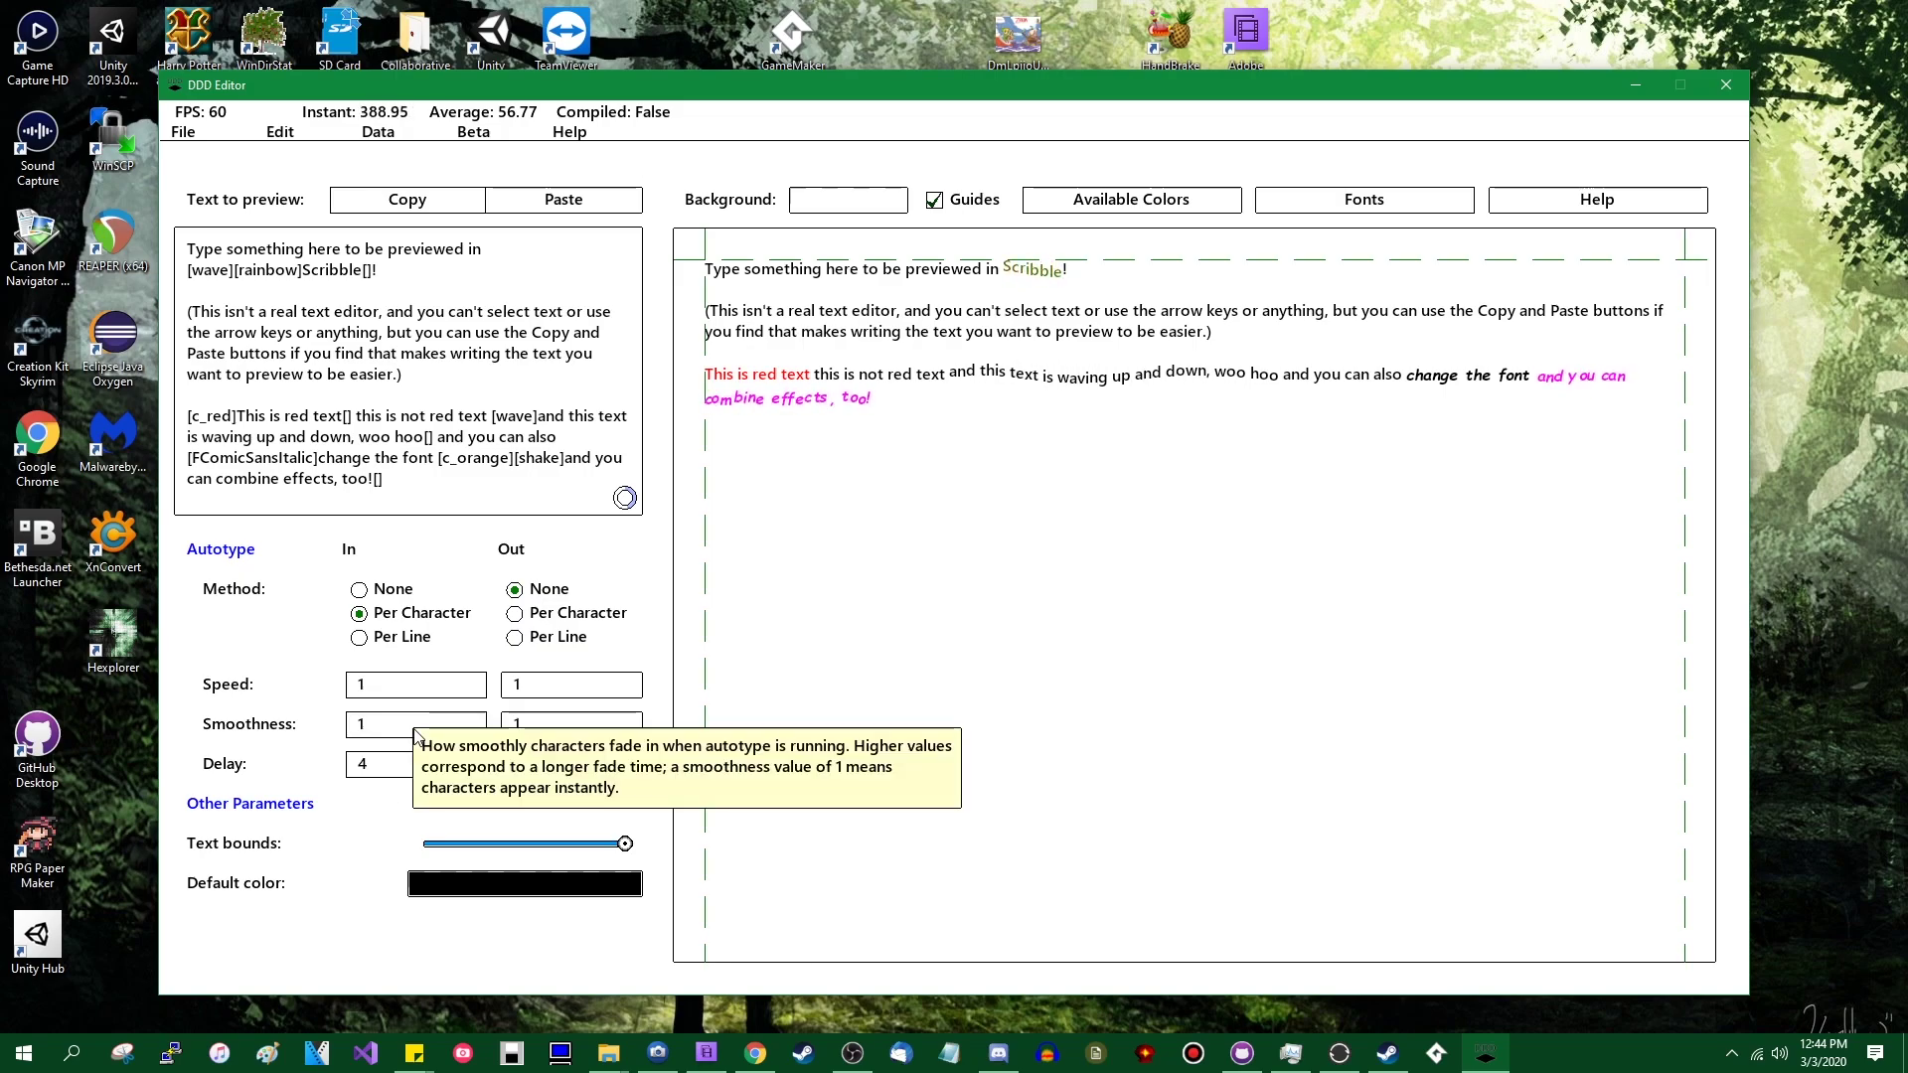
type("0")
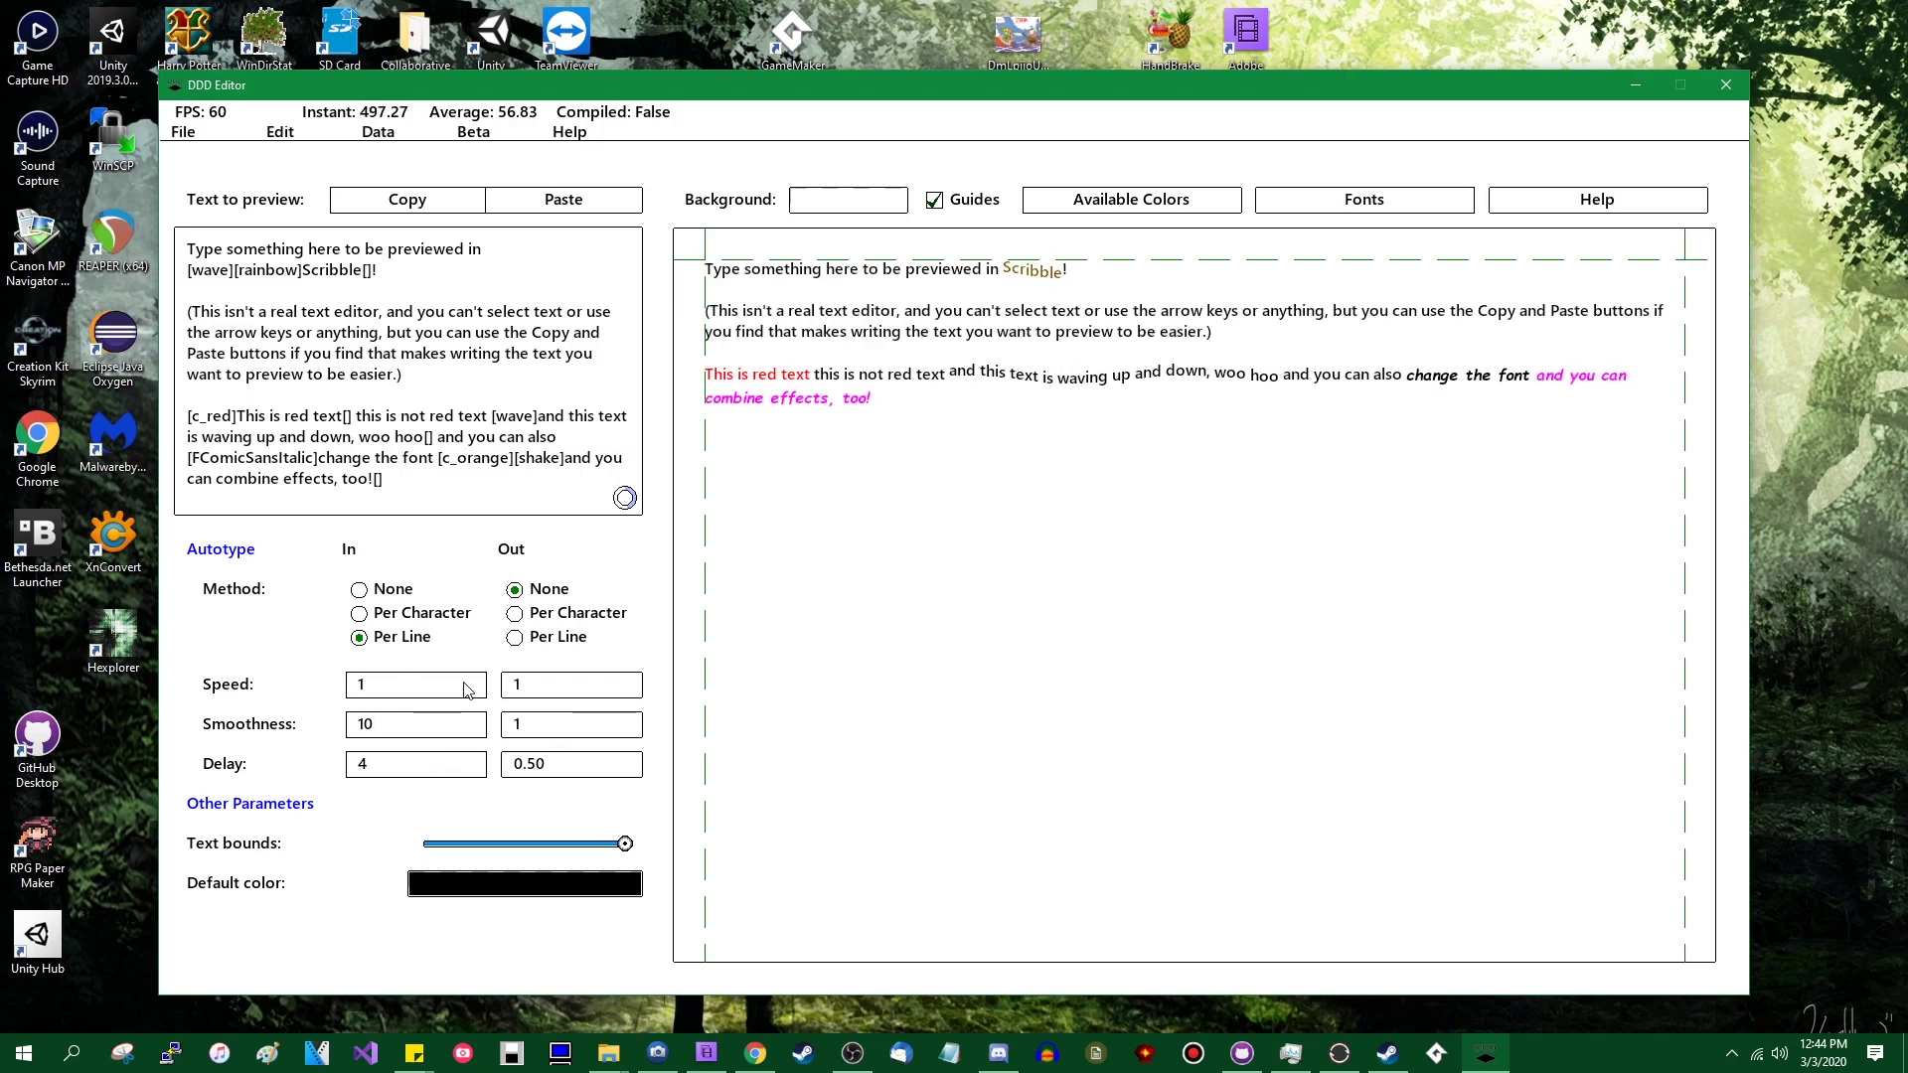
Step: Set In Smoothness to 10 and Out Speed to 0.1
left_click(425, 729)
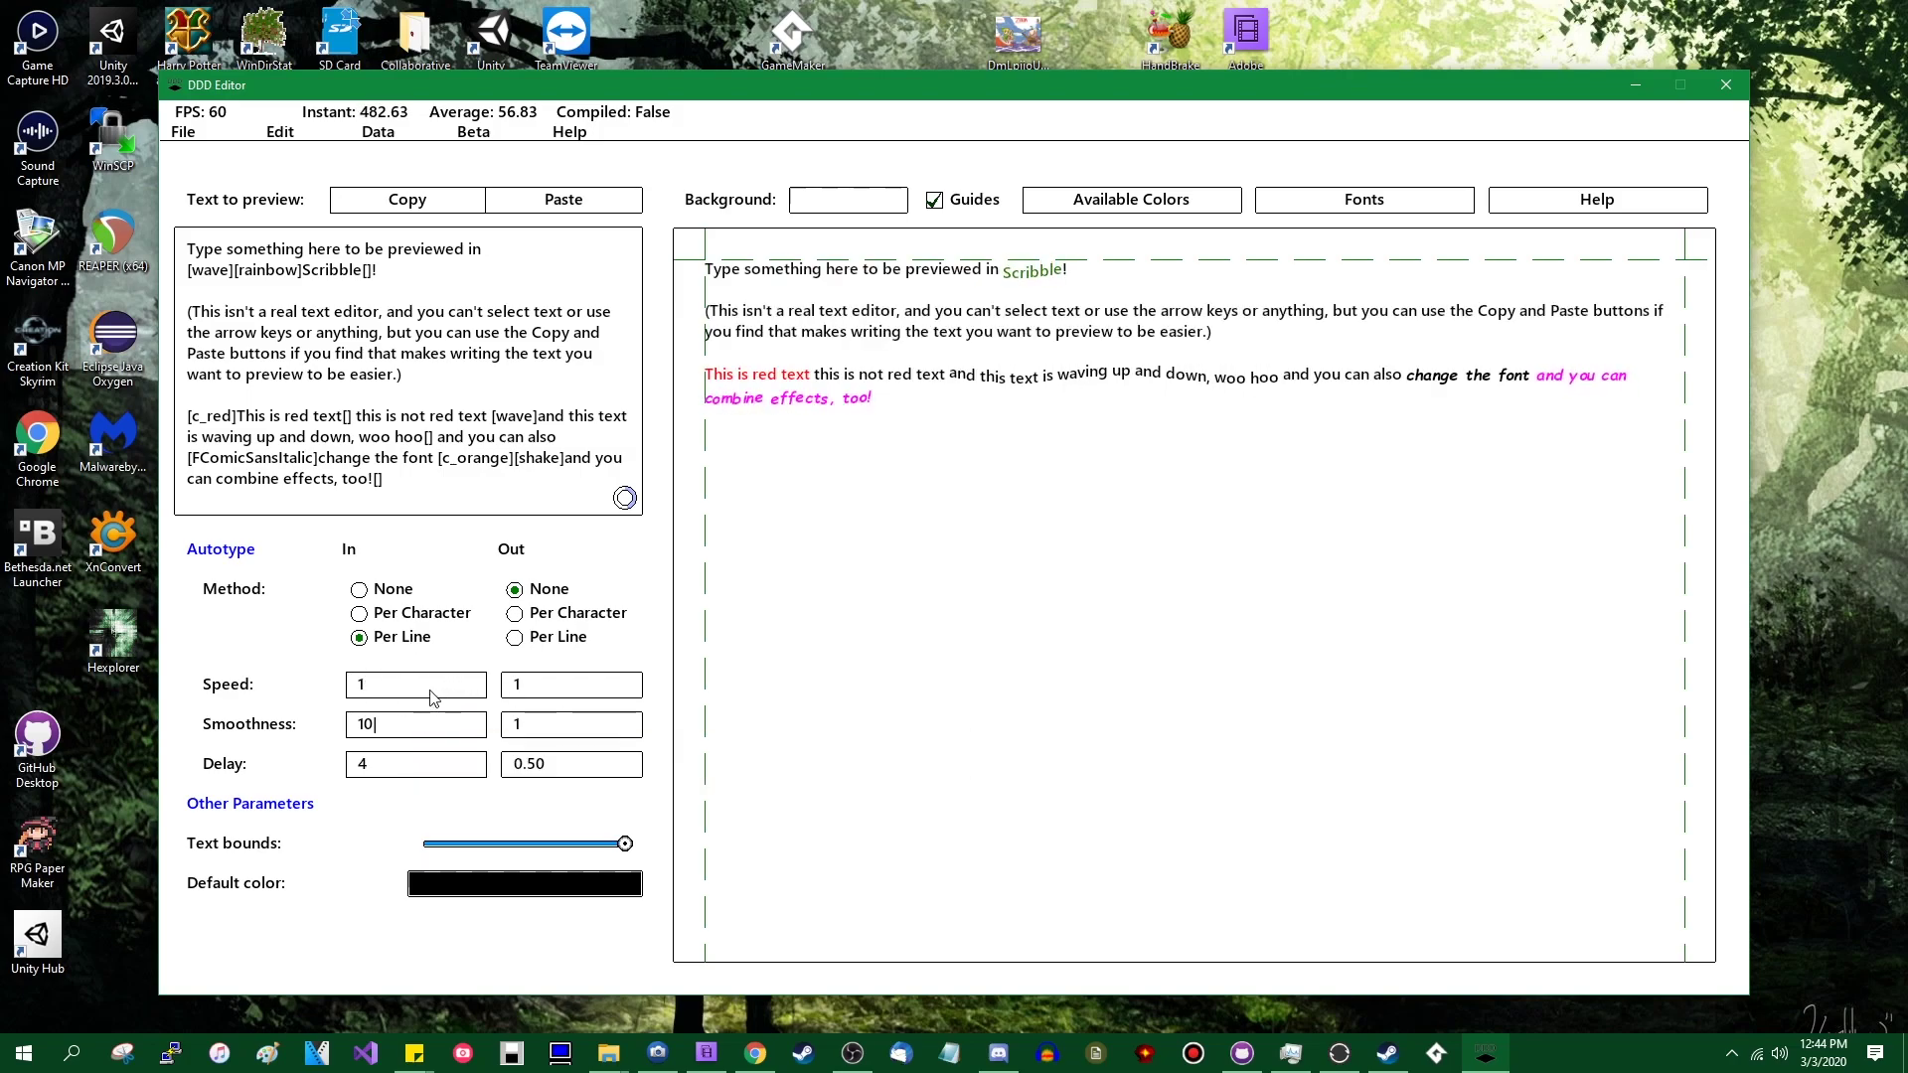
mouse_move(455, 688)
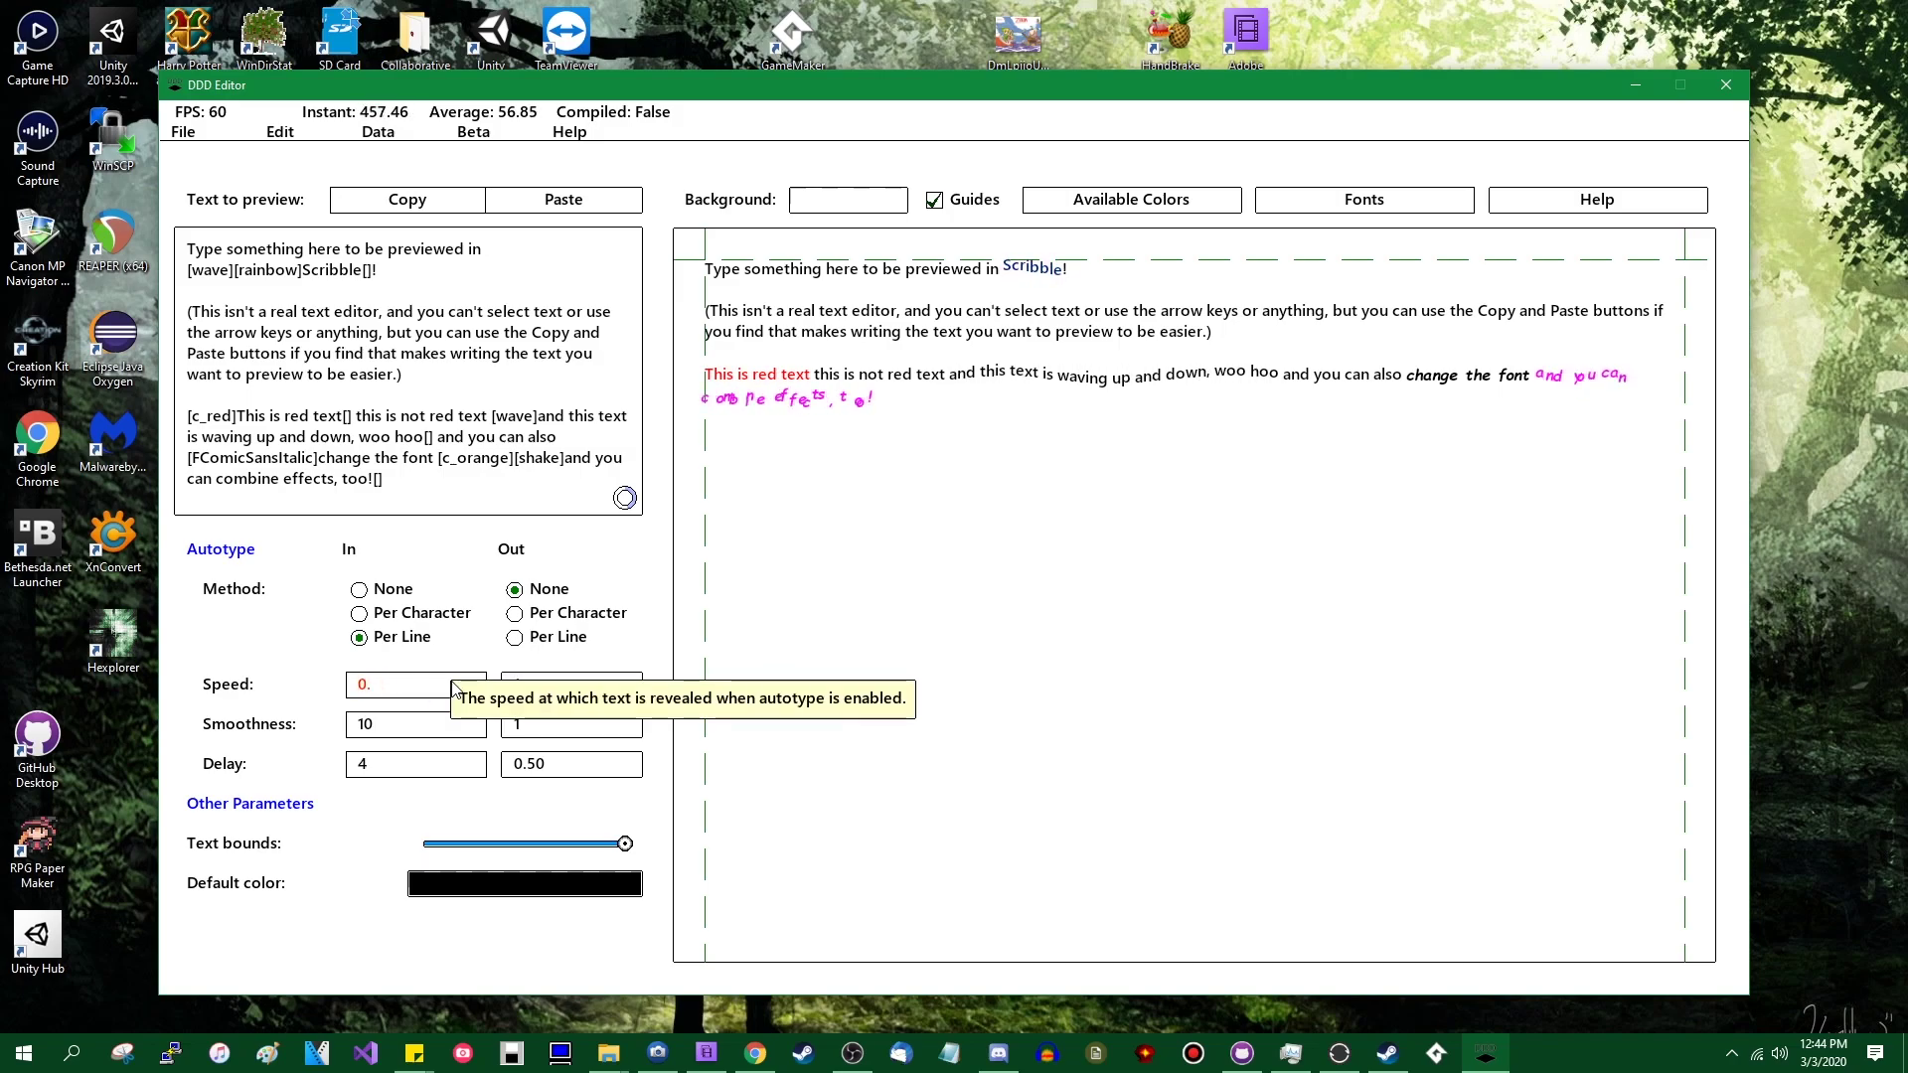
type("1")
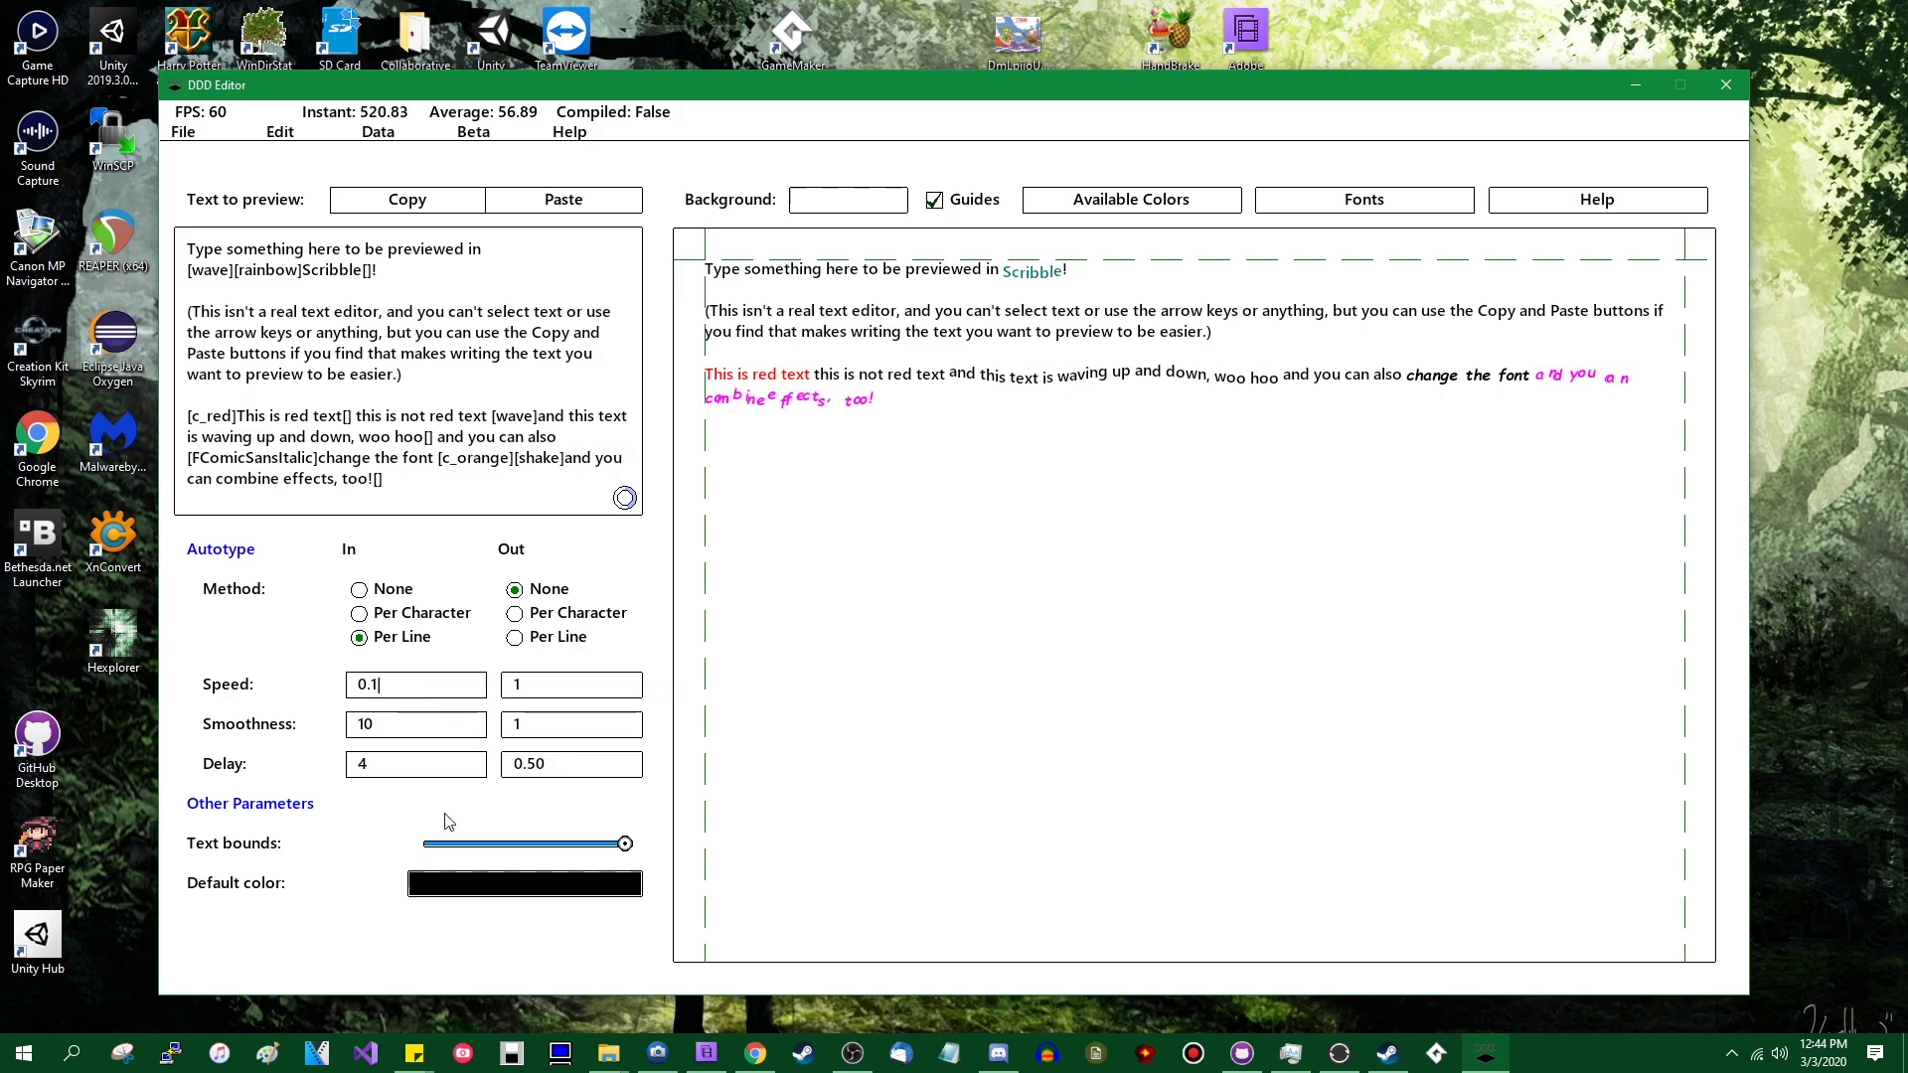
key("BackSpace")
type("0.1")
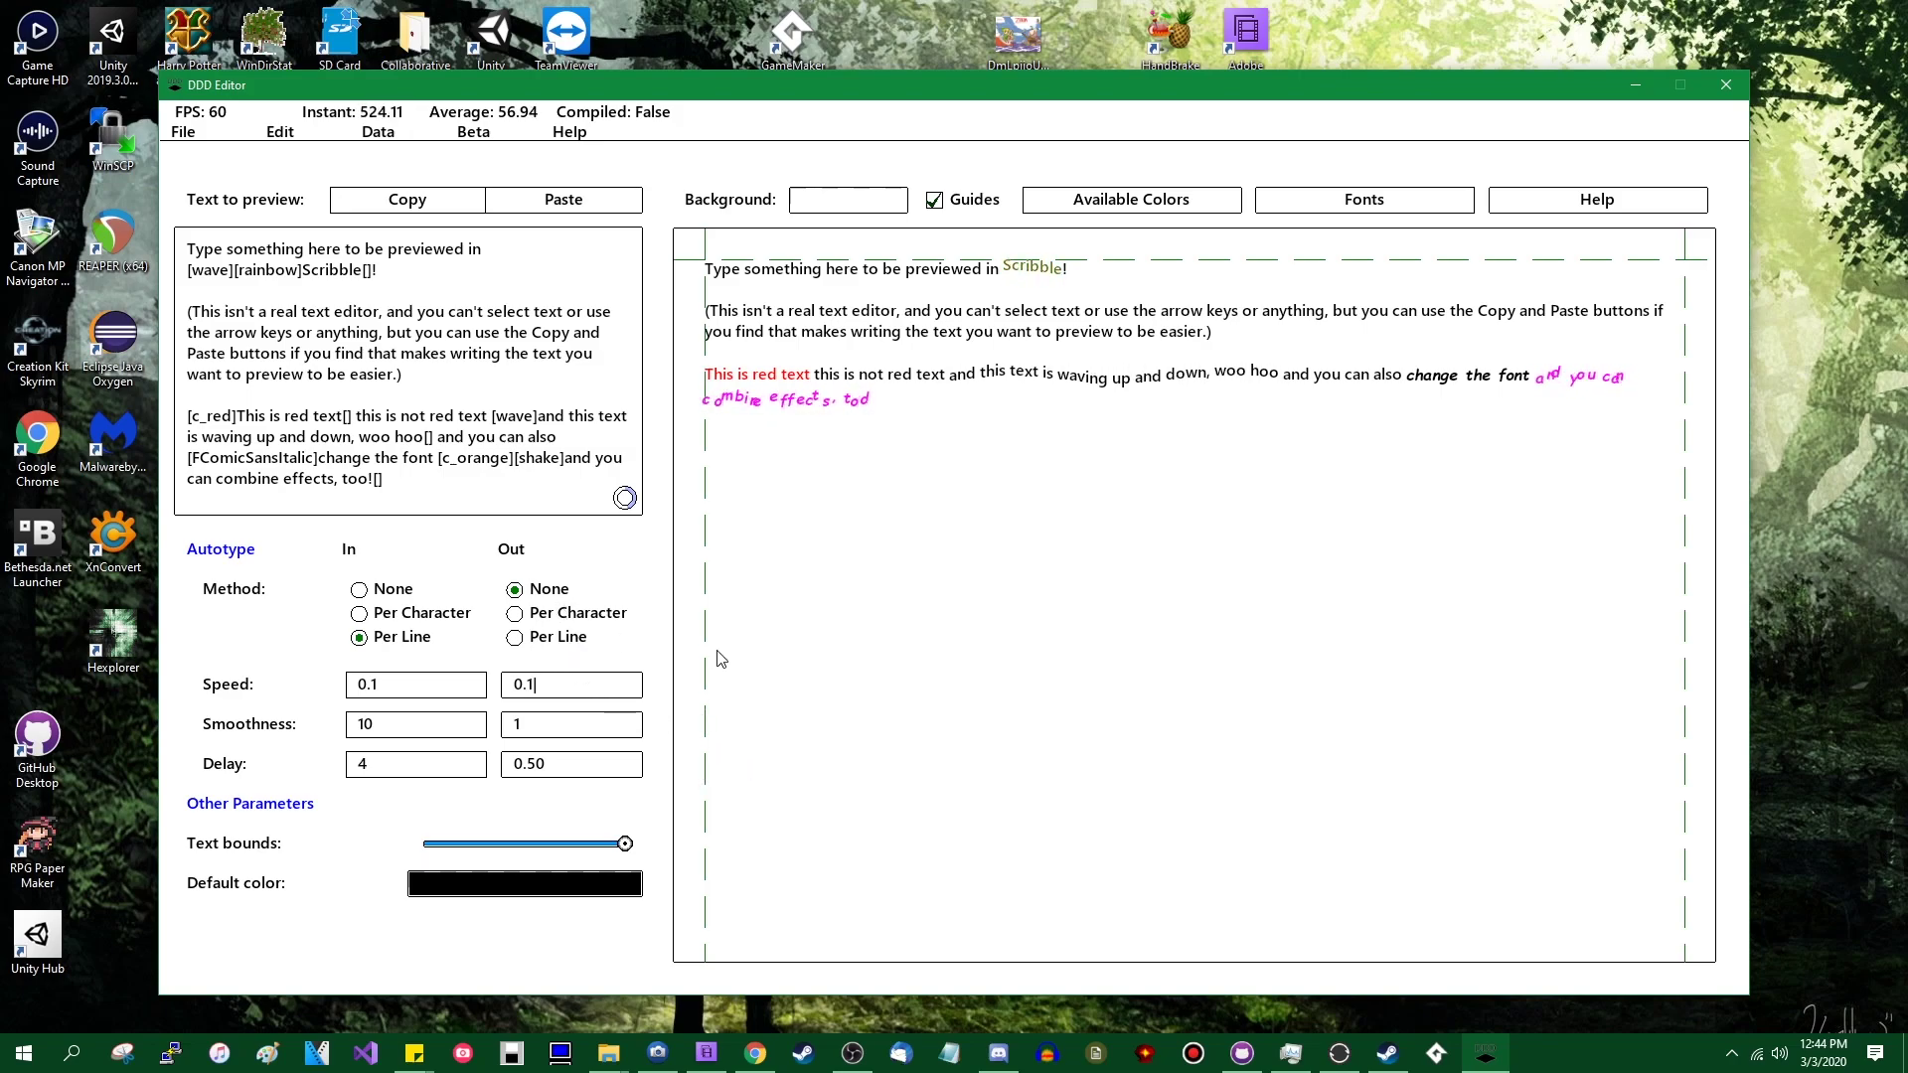
Step: Switch autotype in and out methods to Per Character and change In Speed to 1
left_click(545, 641)
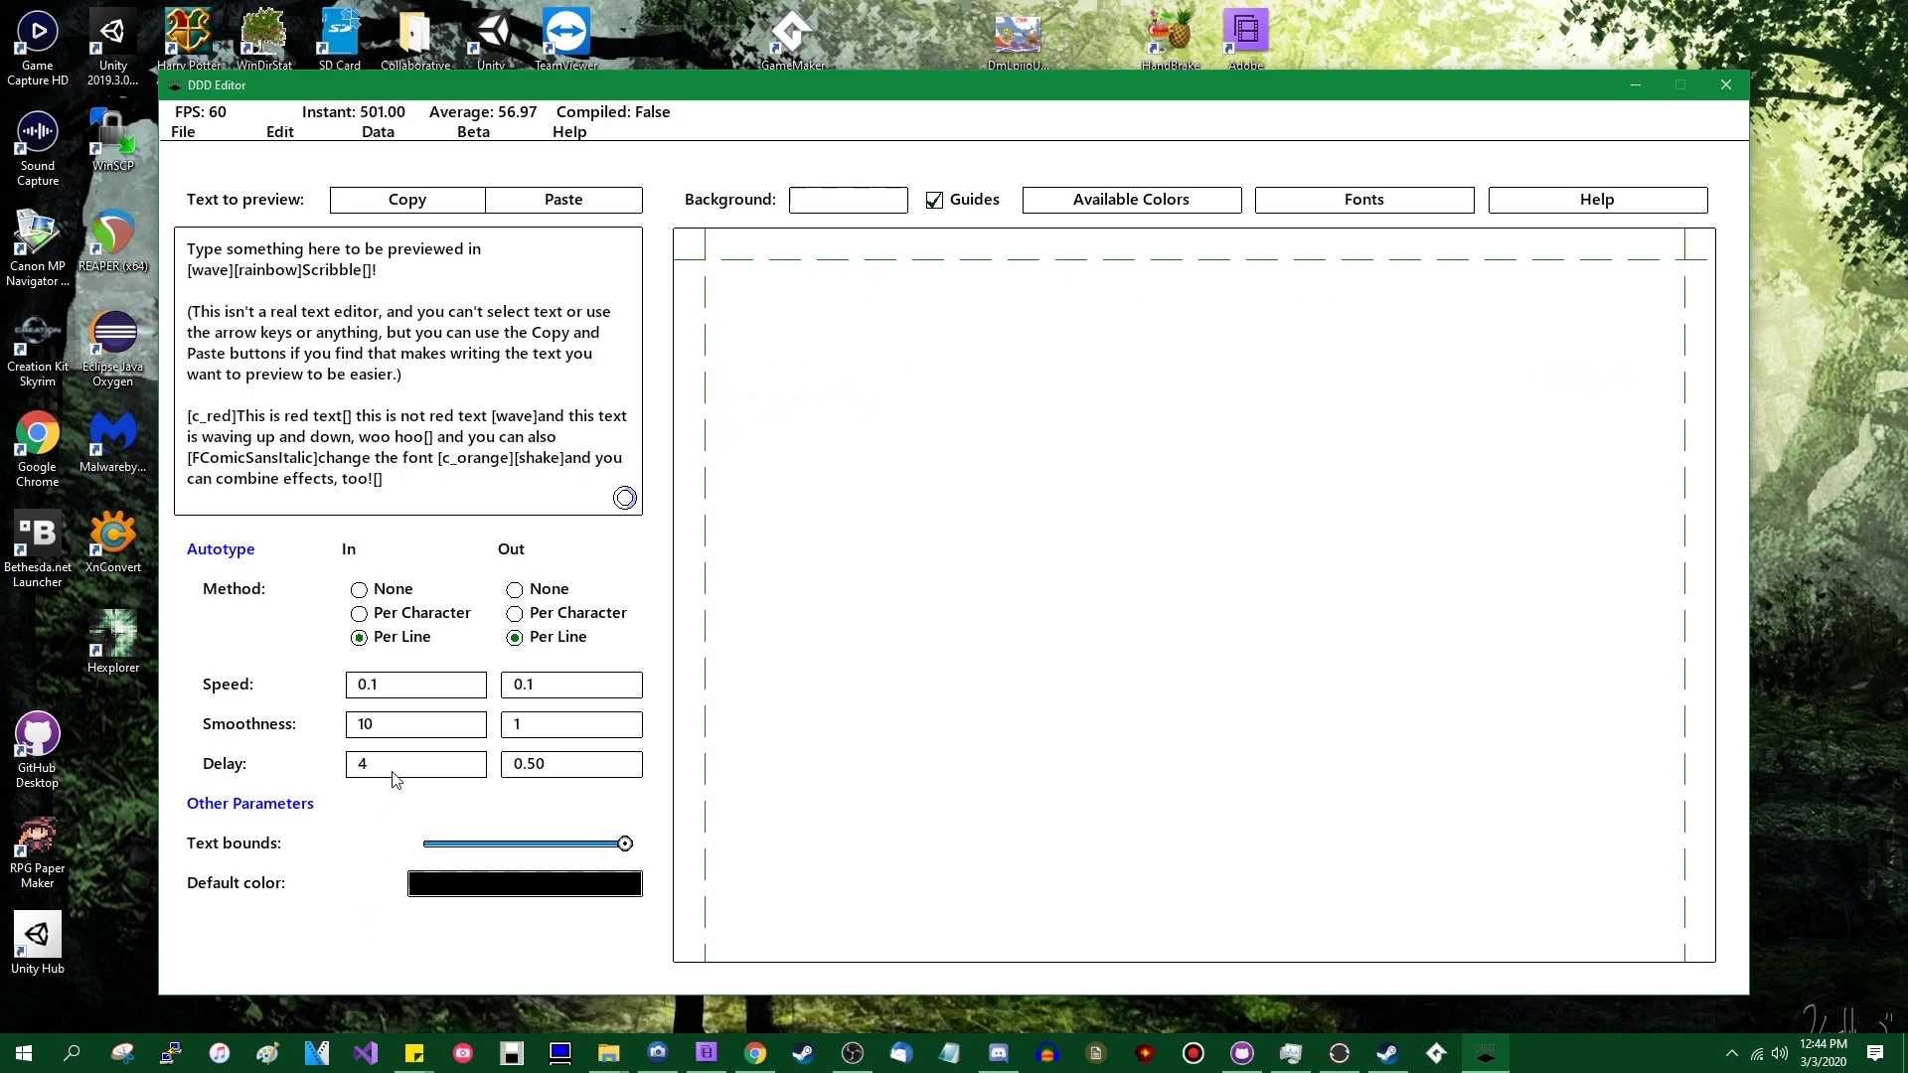
left_click(537, 613)
left_click(398, 614)
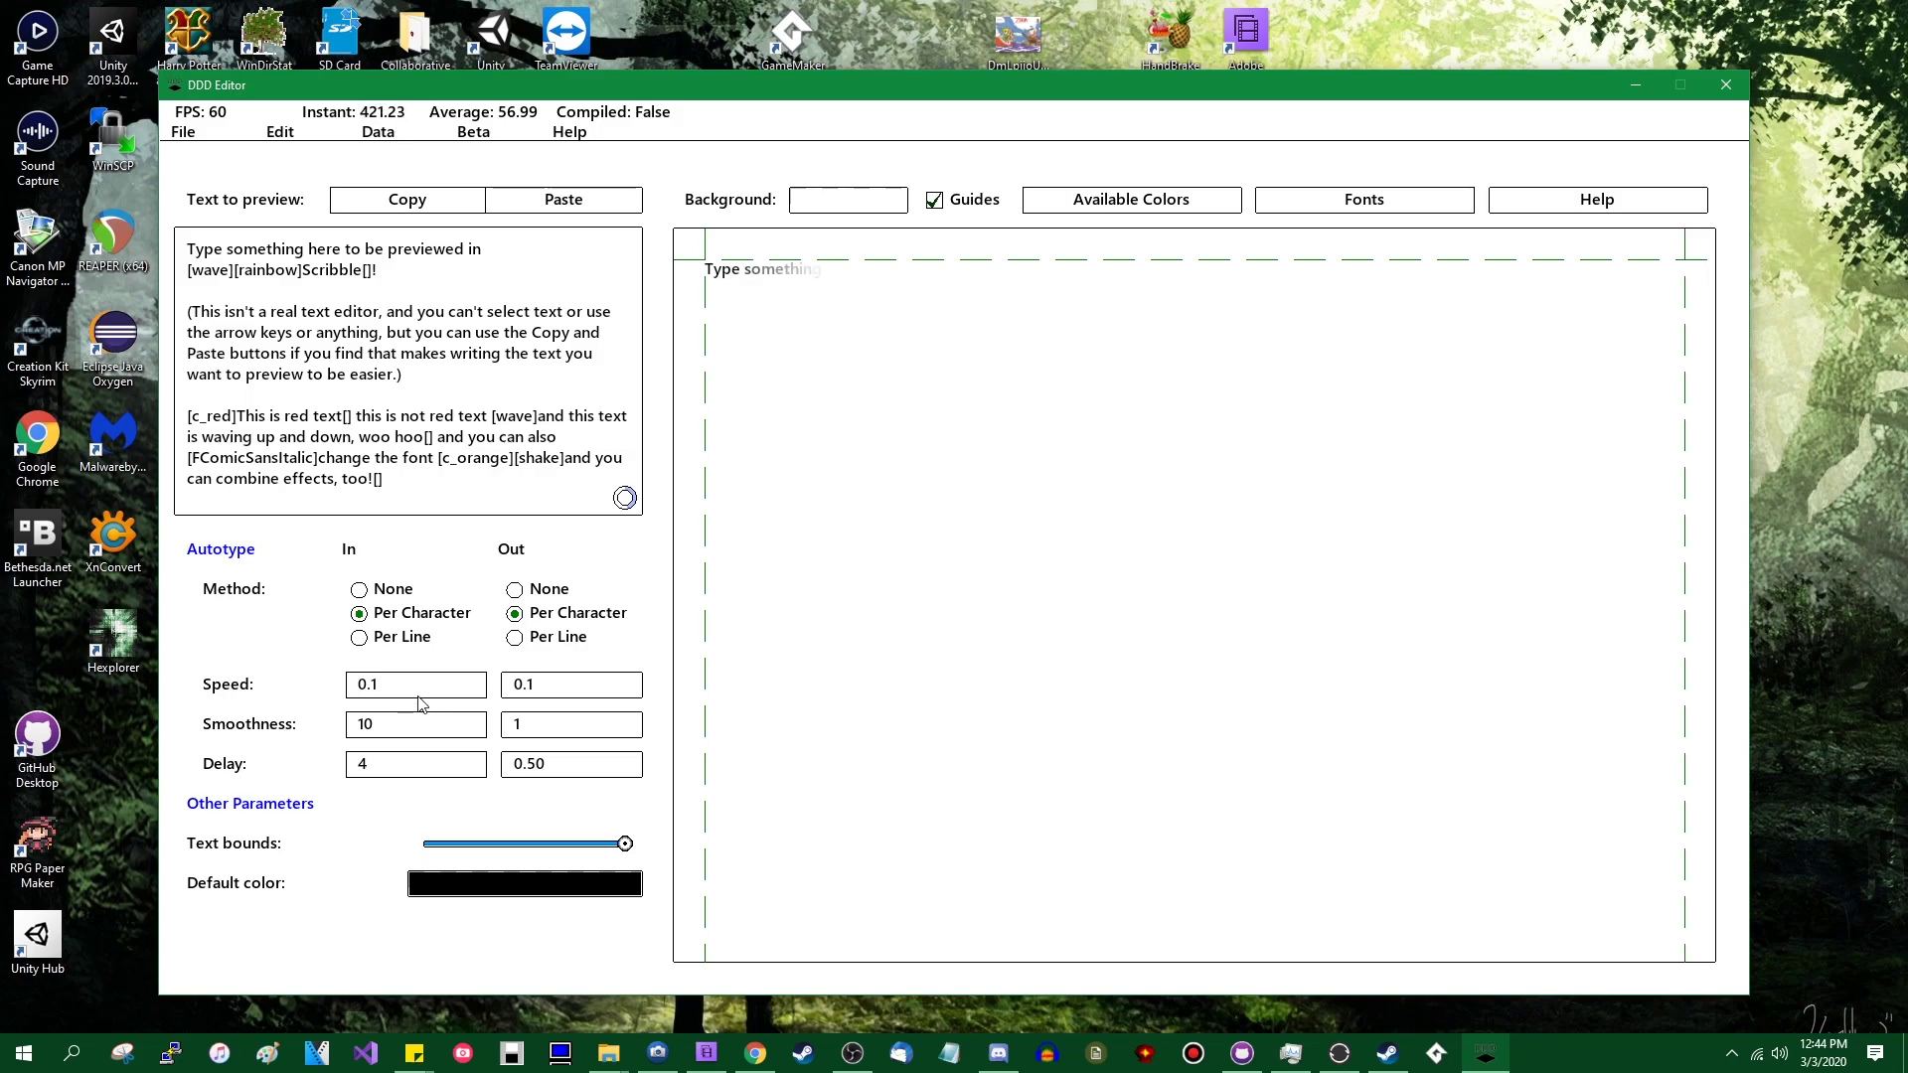
key("BackSpace")
key("BackSpace")
type("1")
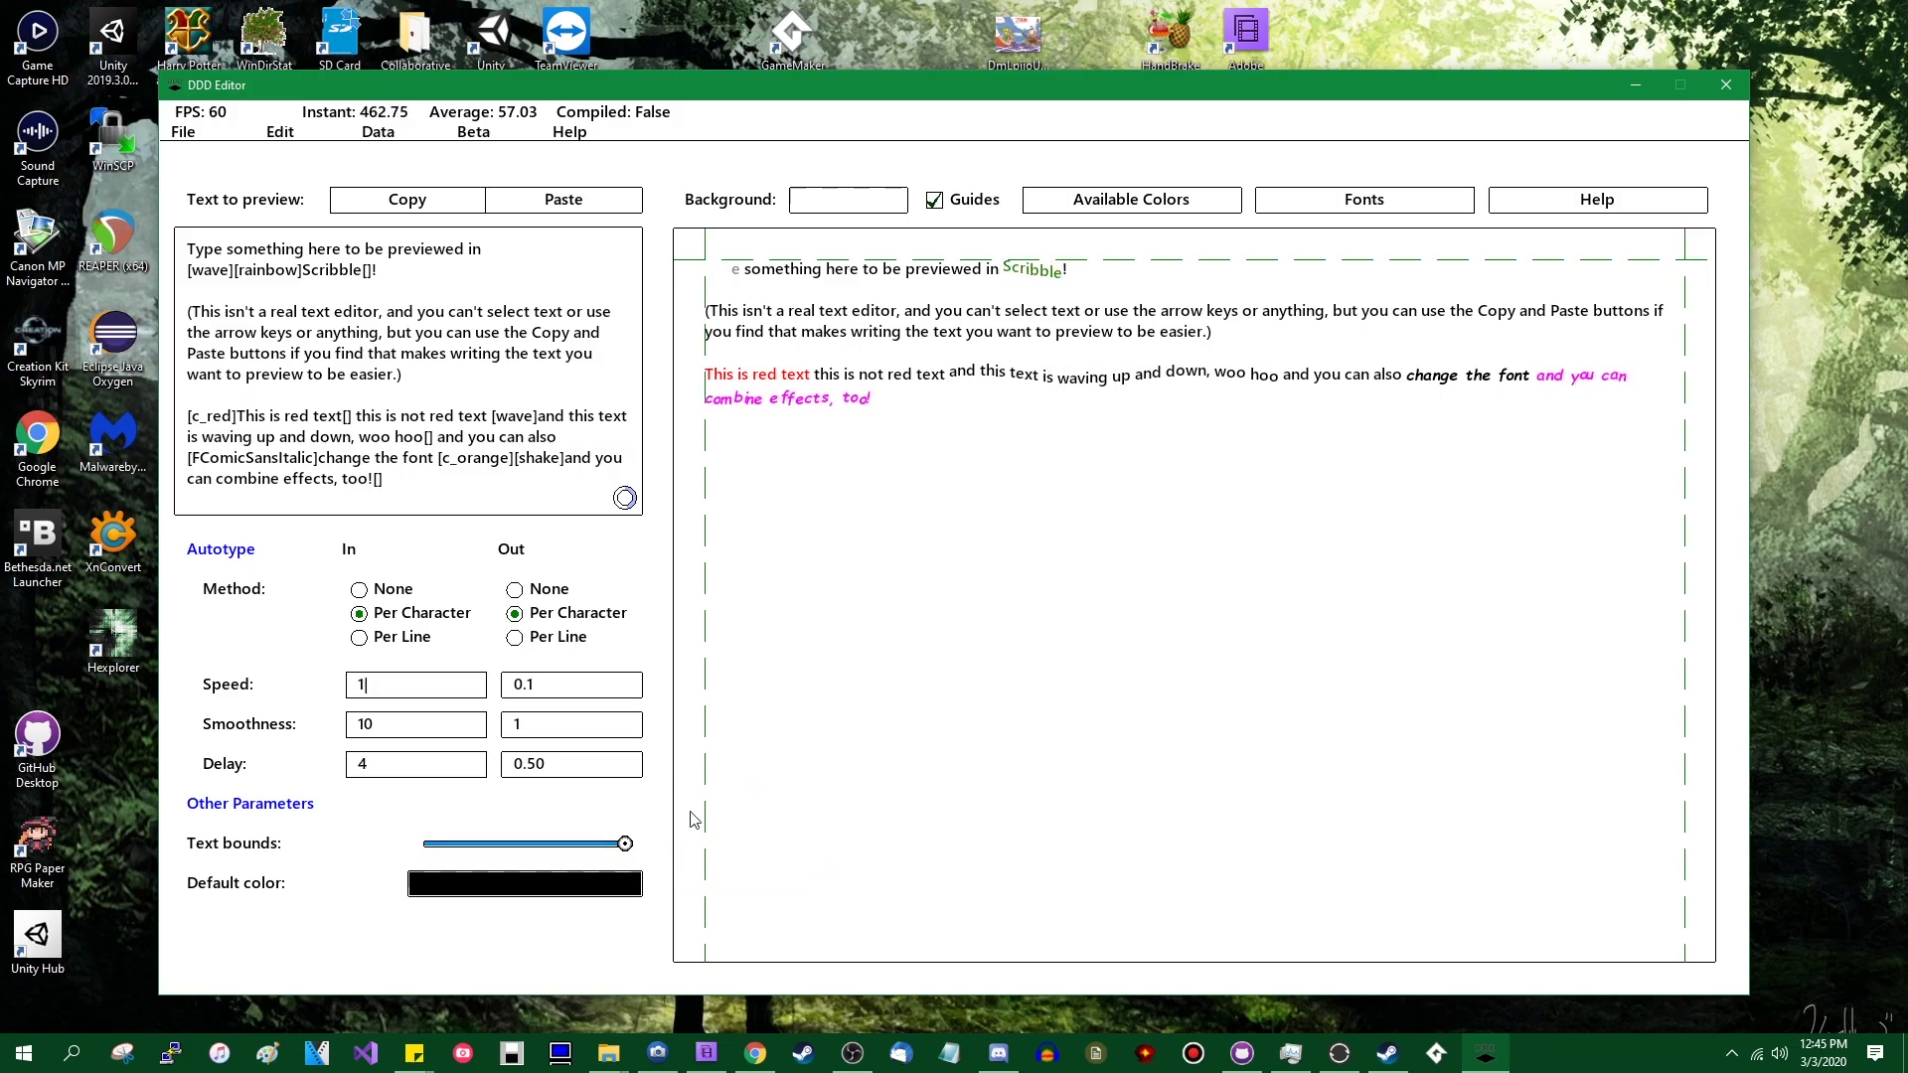
Step: Drag the Text bounds slider left to about a third of the preview width
mouse_move(624, 842)
left_mouse_down()
mouse_move(437, 845)
mouse_move(662, 831)
mouse_move(358, 824)
mouse_move(495, 844)
left_mouse_up()
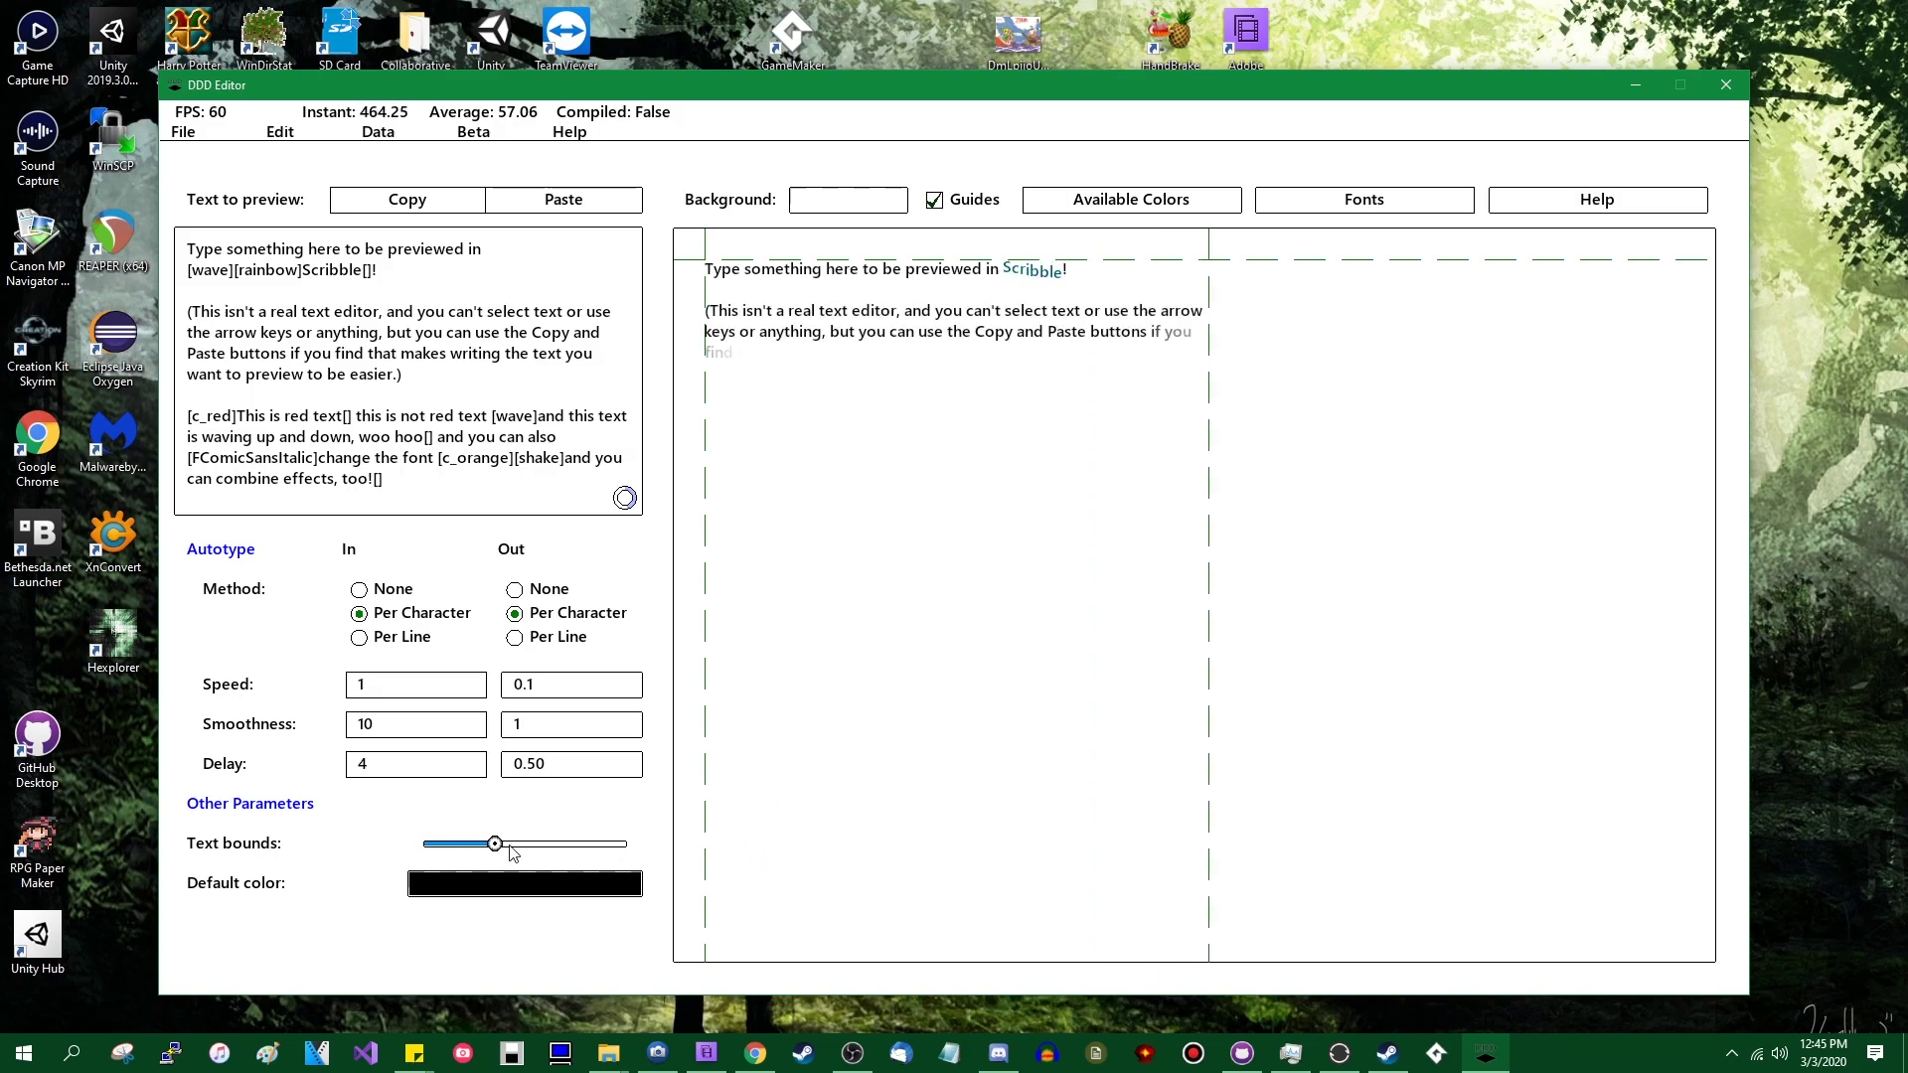
left_click_drag(495, 843, 459, 843)
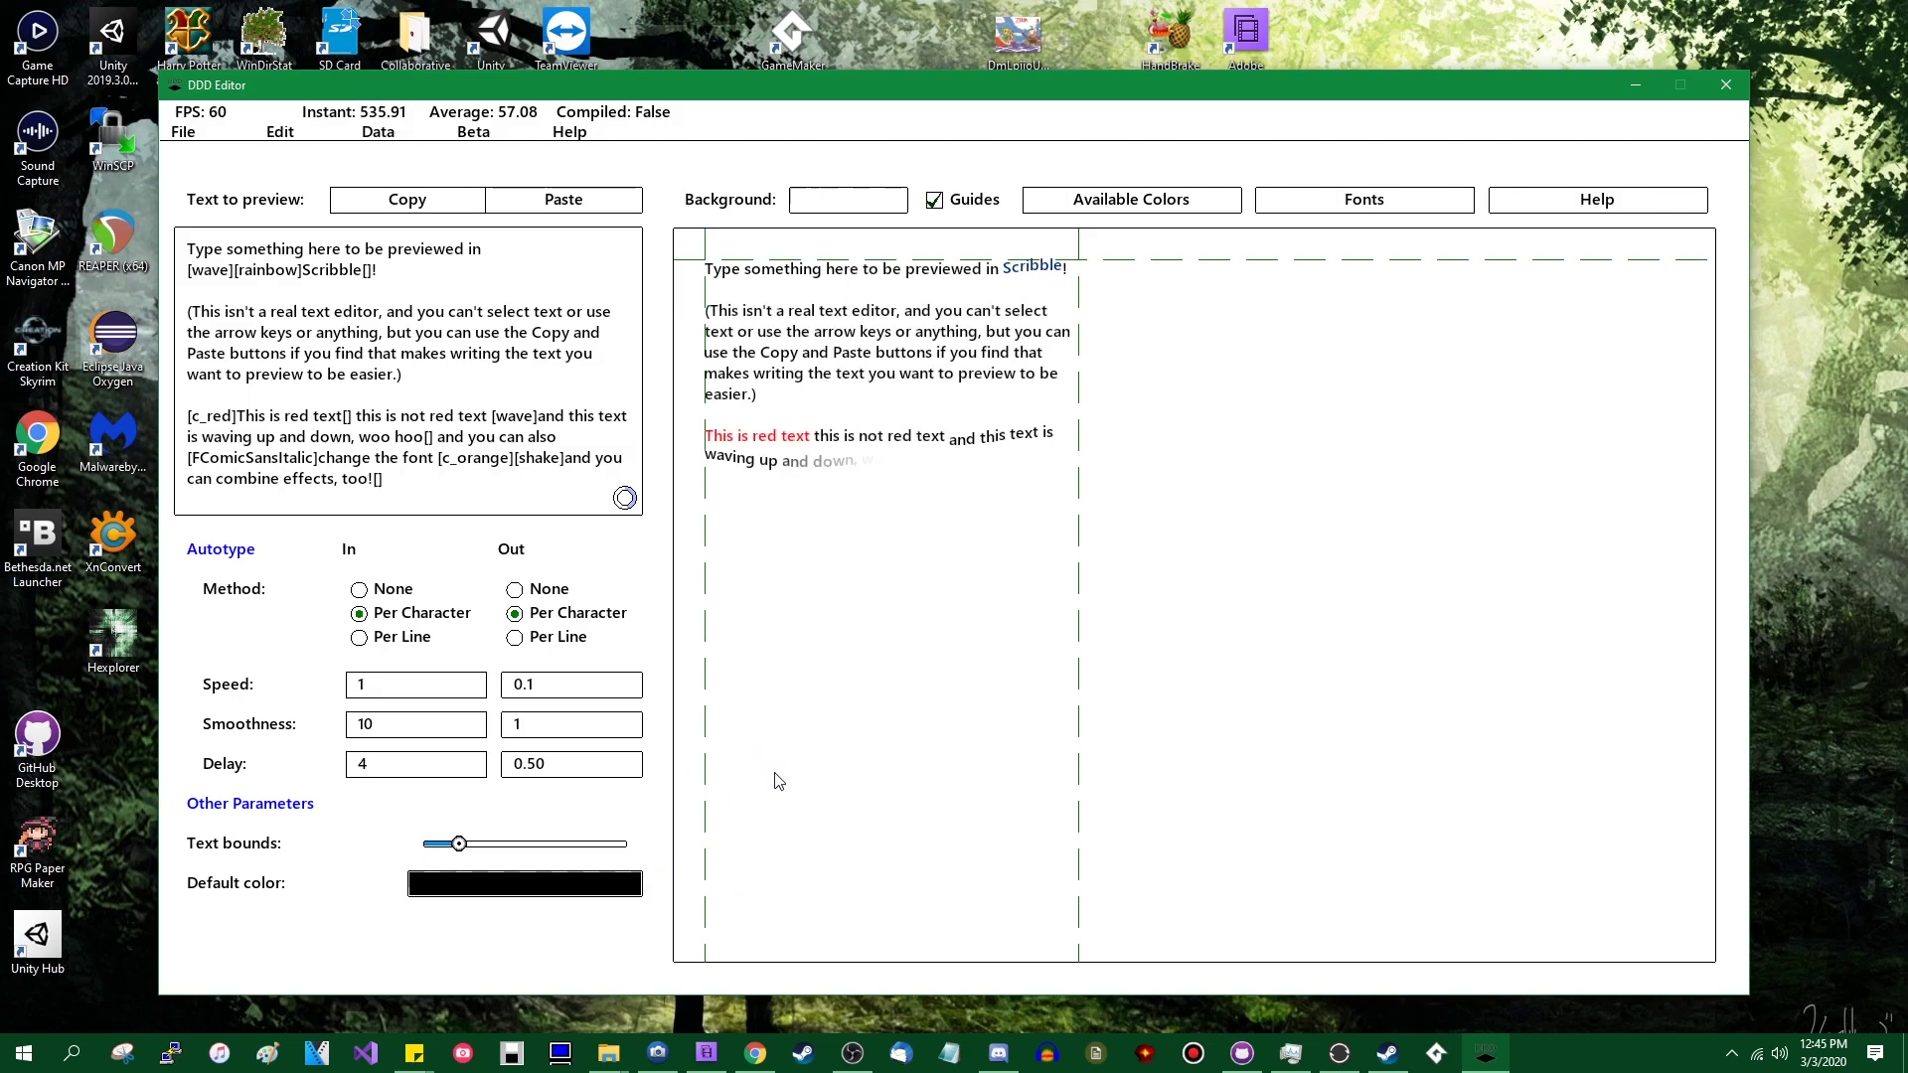
left_click(507, 883)
Step: Set the default text colour to pure blue
left_click_drag(585, 260, 1569, 341)
left_click_drag(1373, 473, 1253, 546)
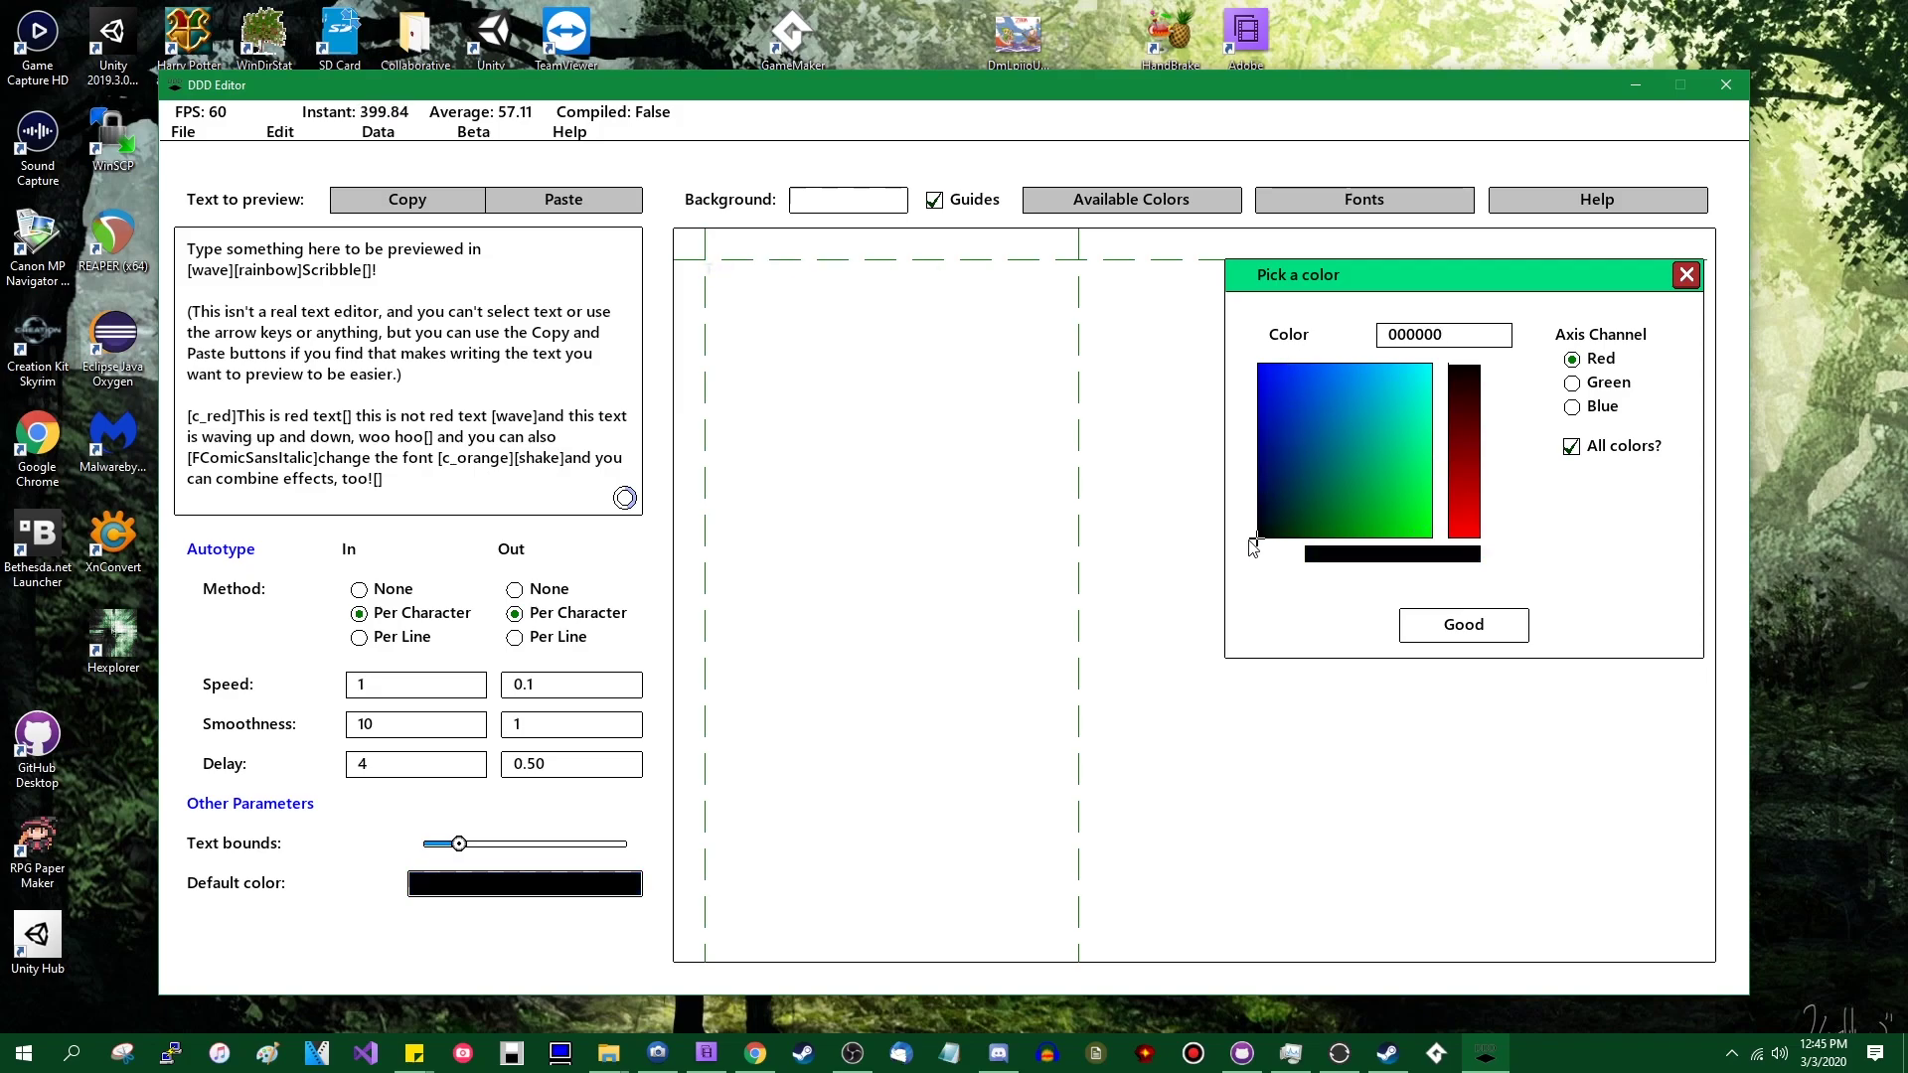
left_click_drag(1280, 397, 1120, 331)
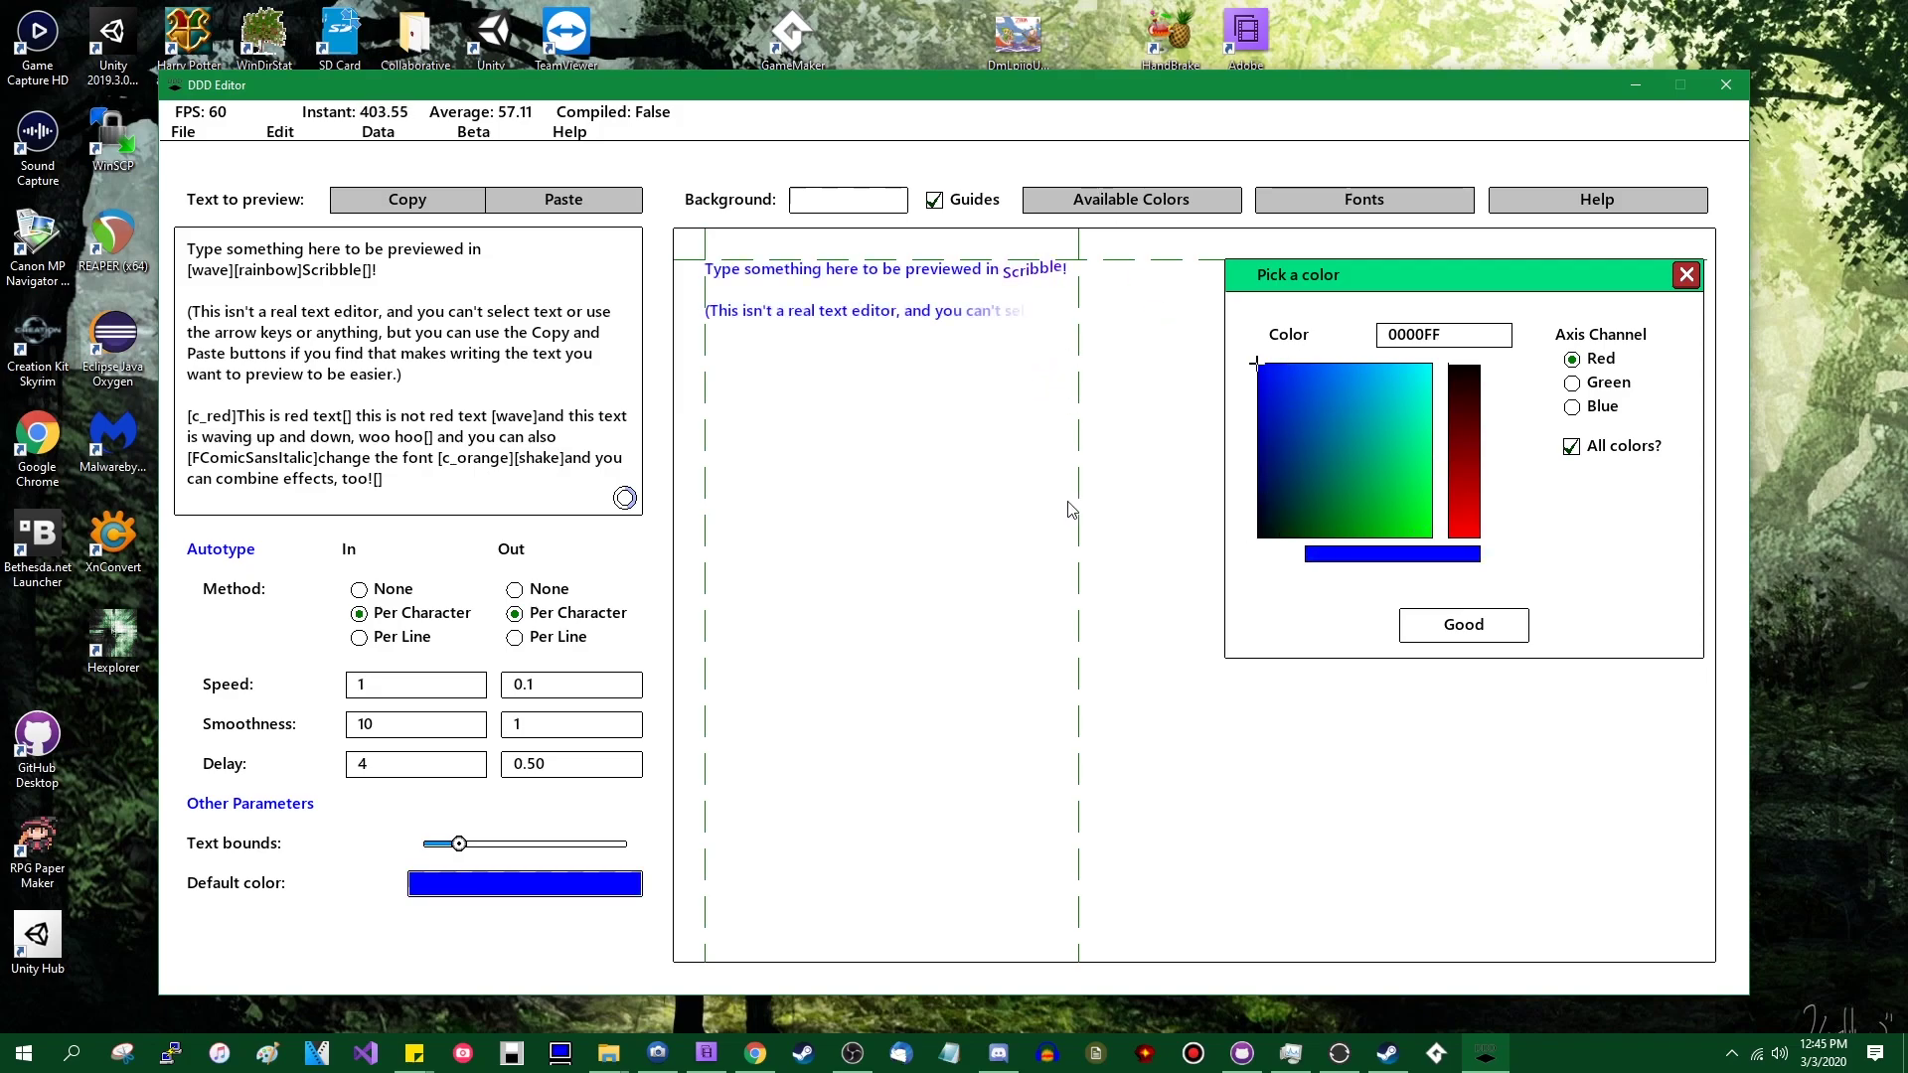
left_click(1464, 625)
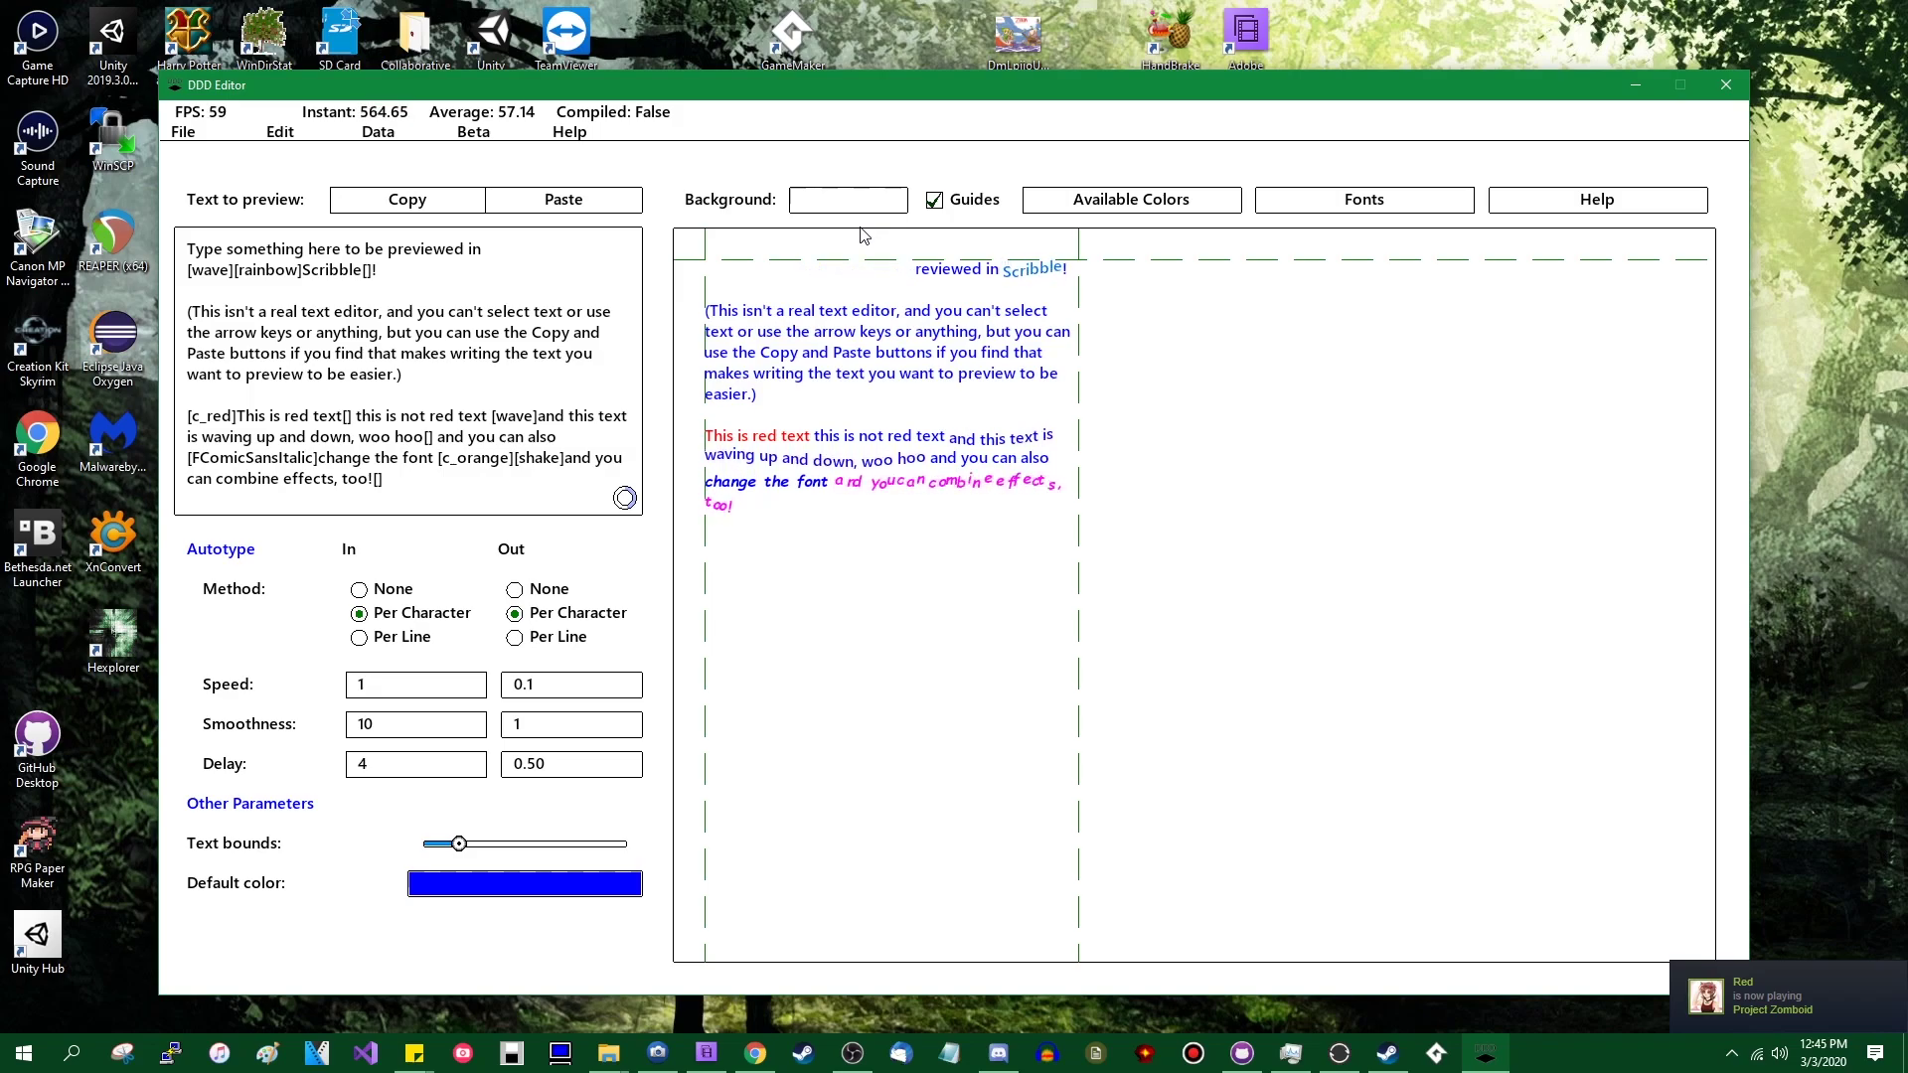
Step: Set the preview background colour to black 000000
left_click(813, 203)
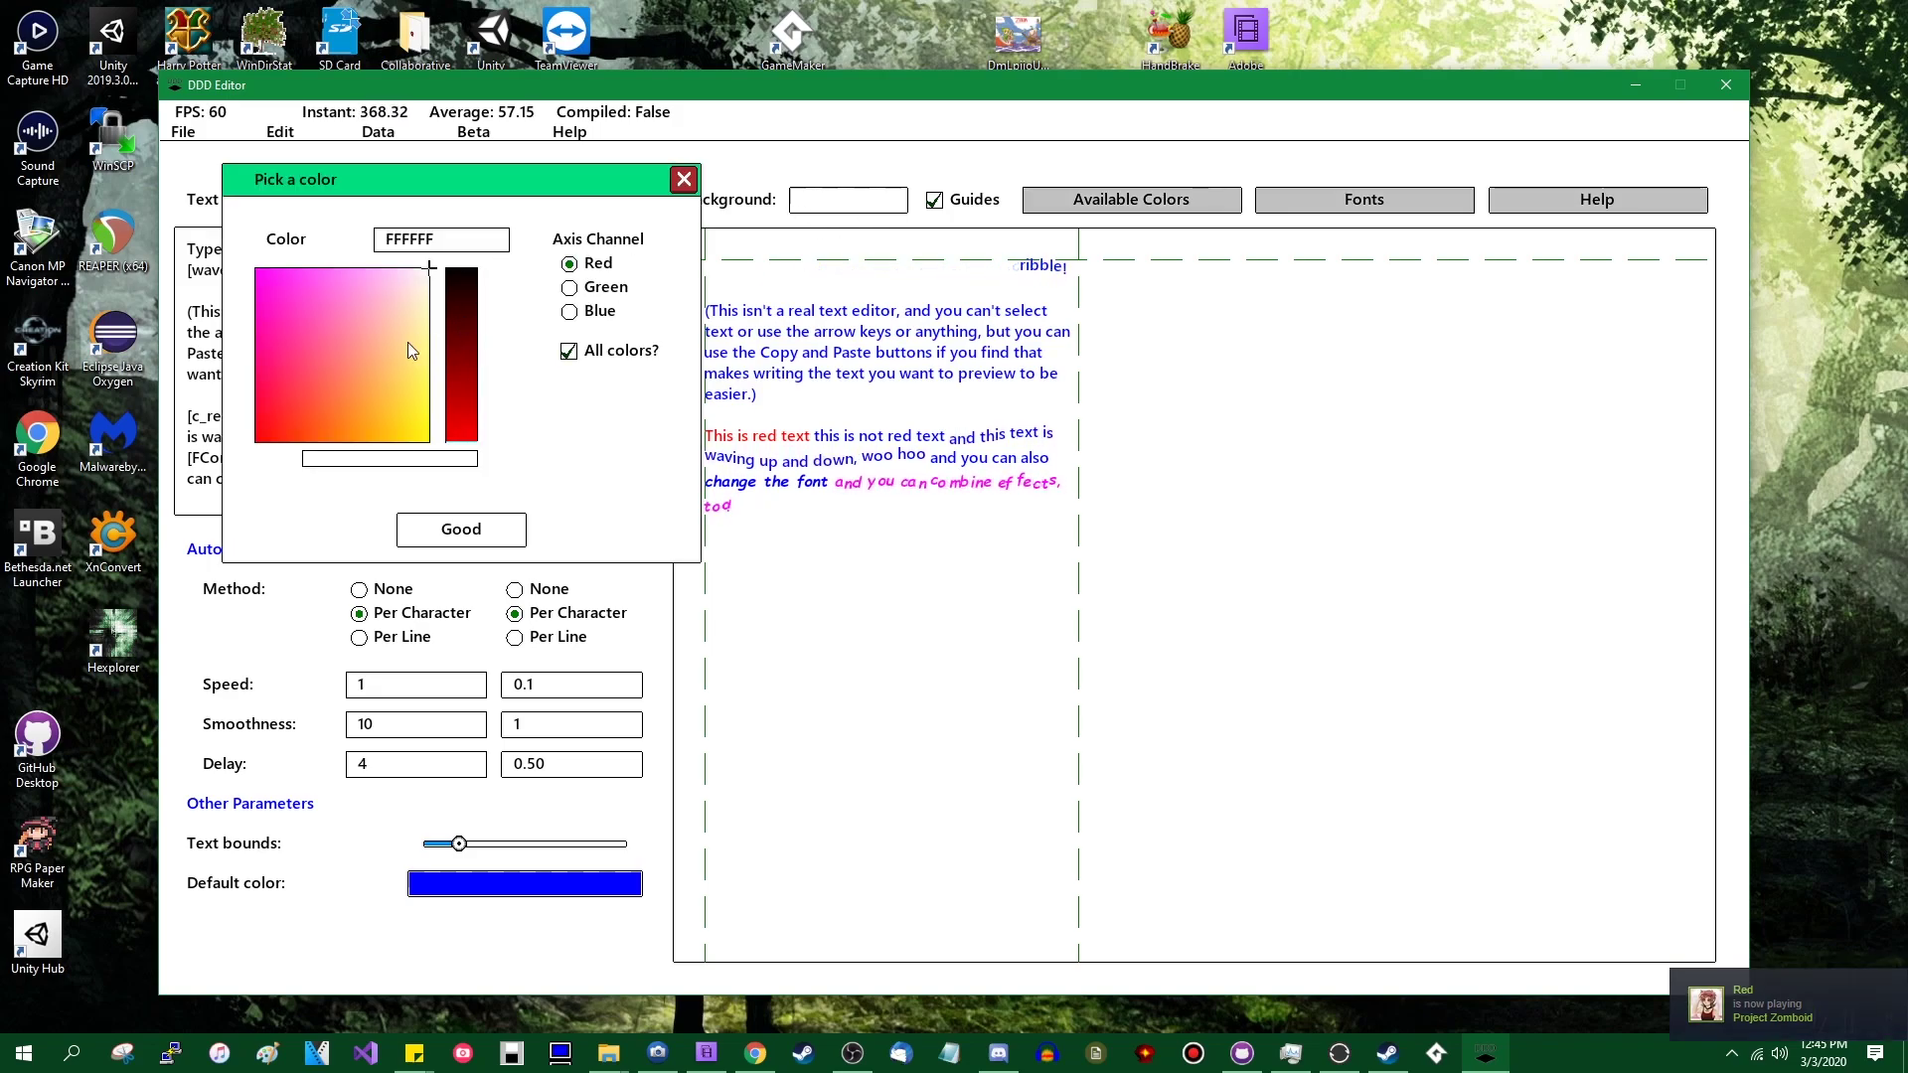
left_click_drag(462, 326, 359, 276)
left_click(256, 440)
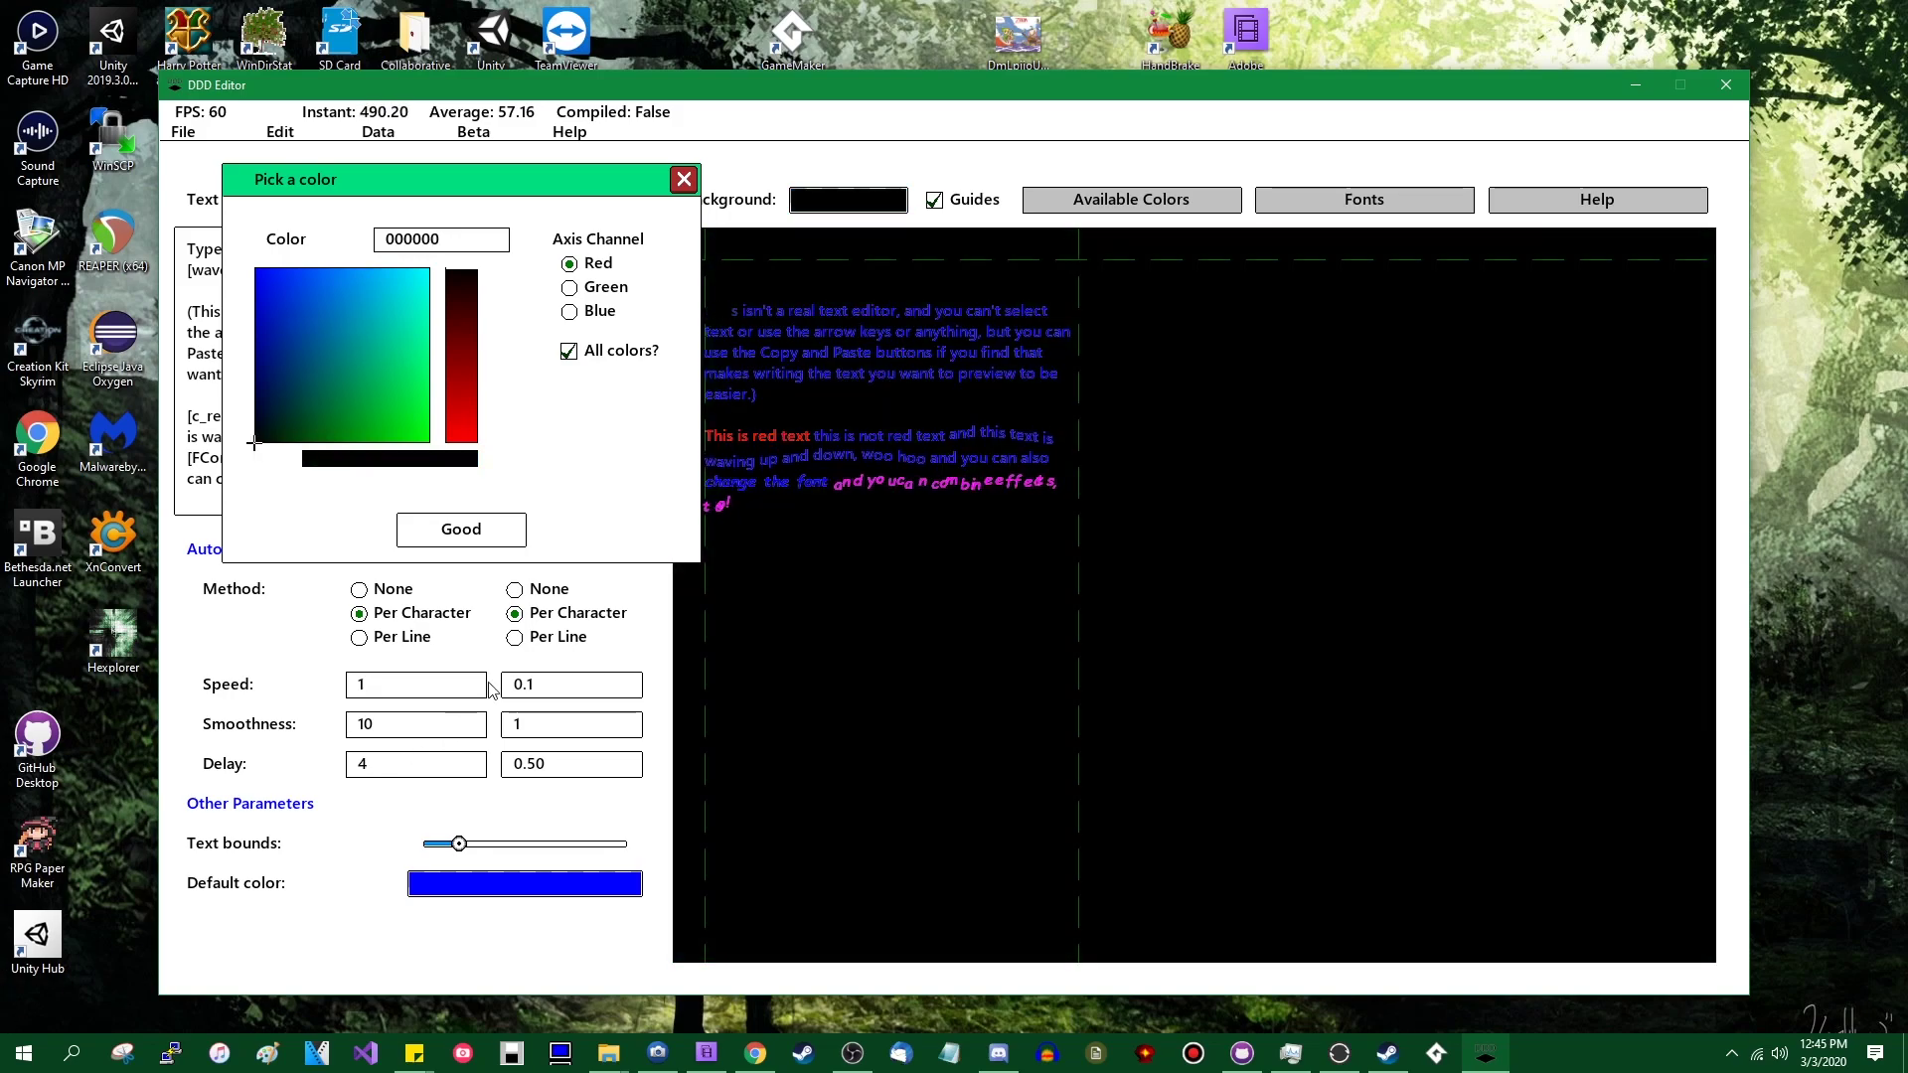
left_click(461, 528)
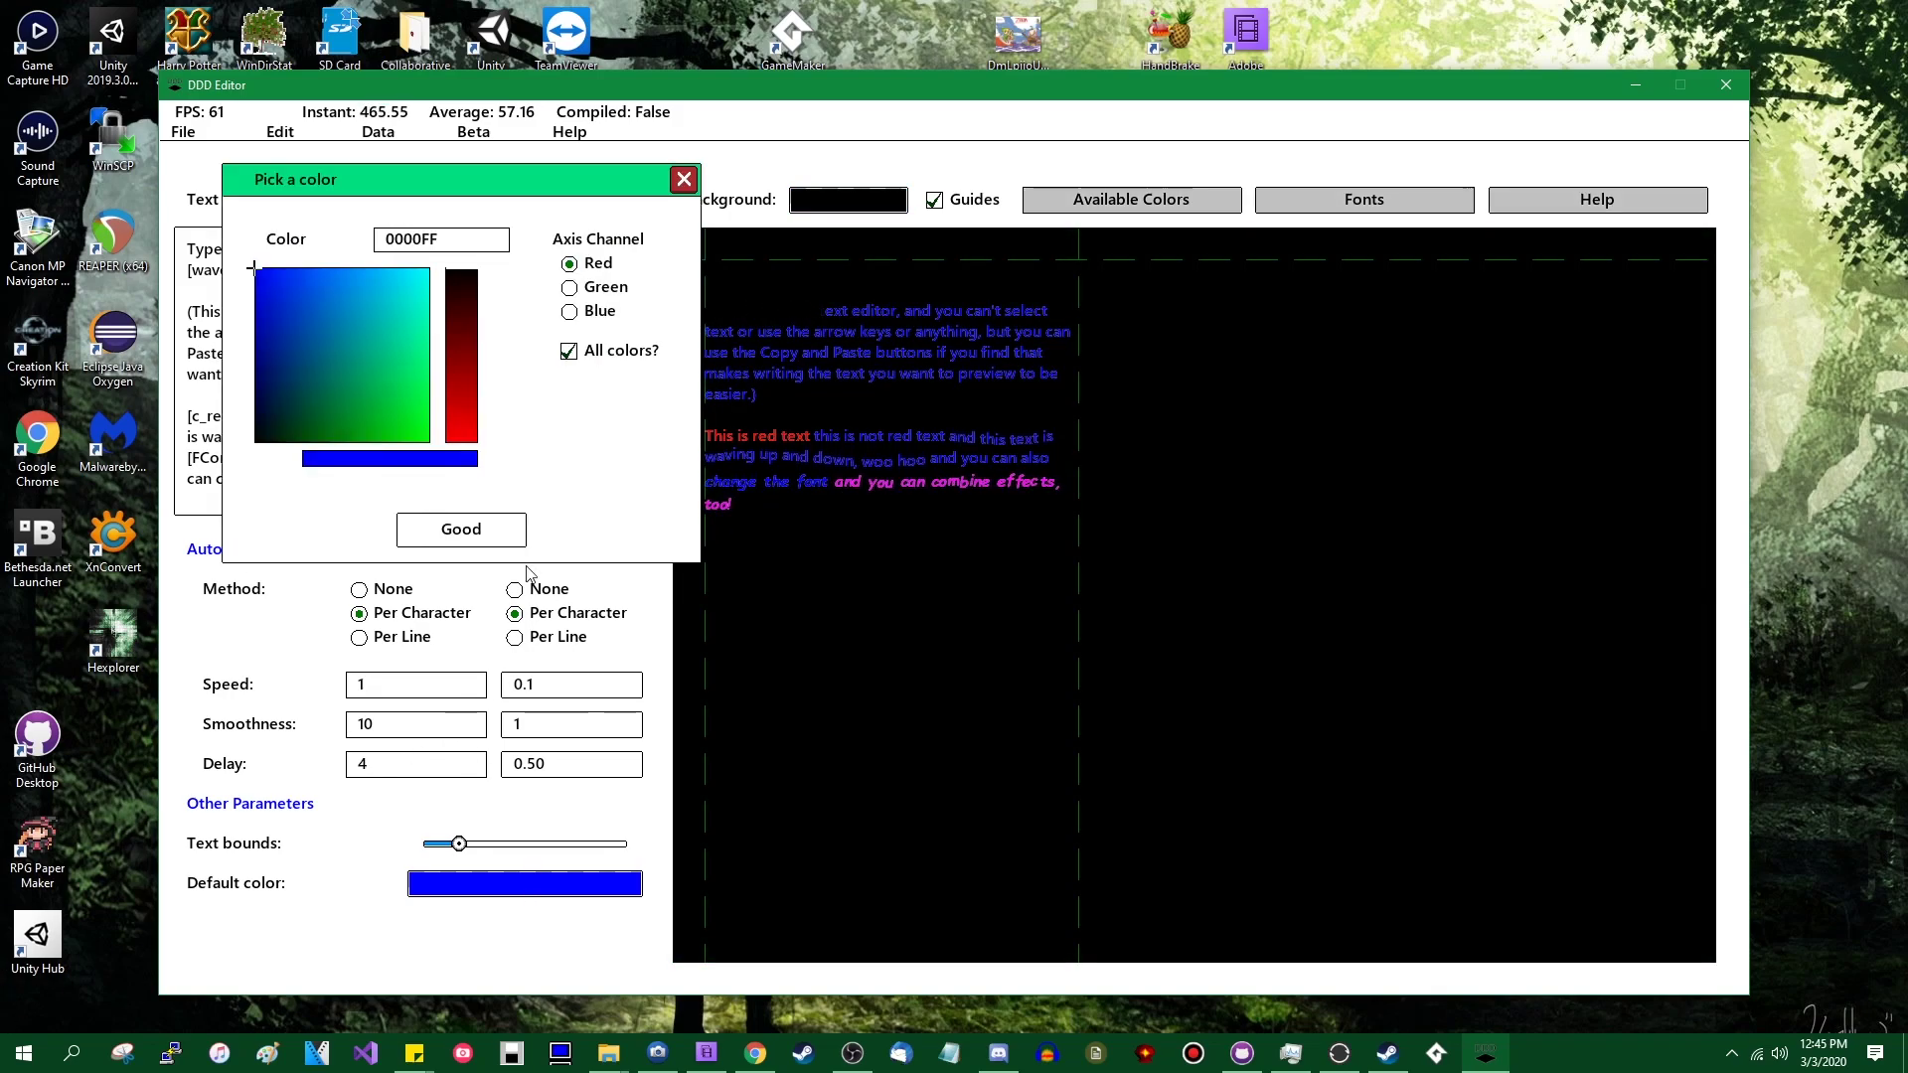
Step: Change the default text colour to white FFFFFF
left_click(497, 884)
left_click_drag(475, 379, 463, 445)
left_click(429, 267)
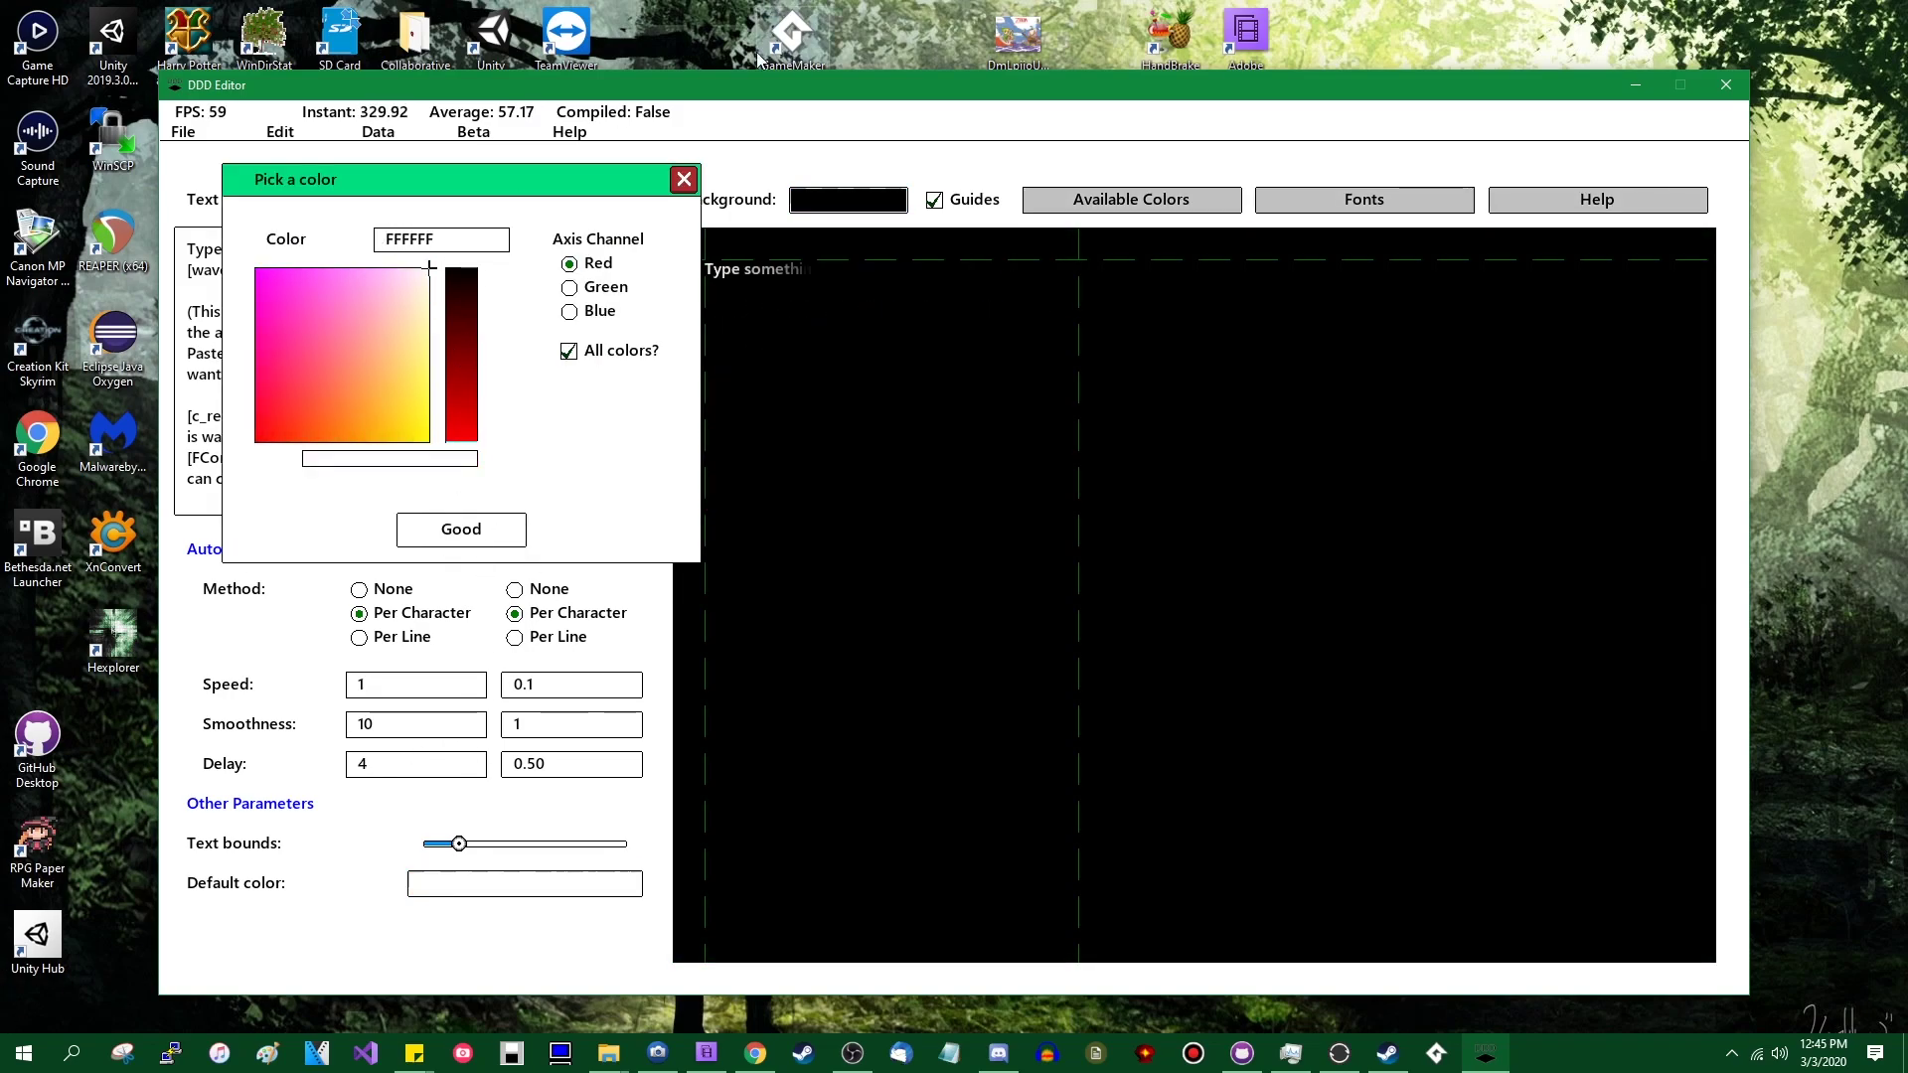
left_click(494, 538)
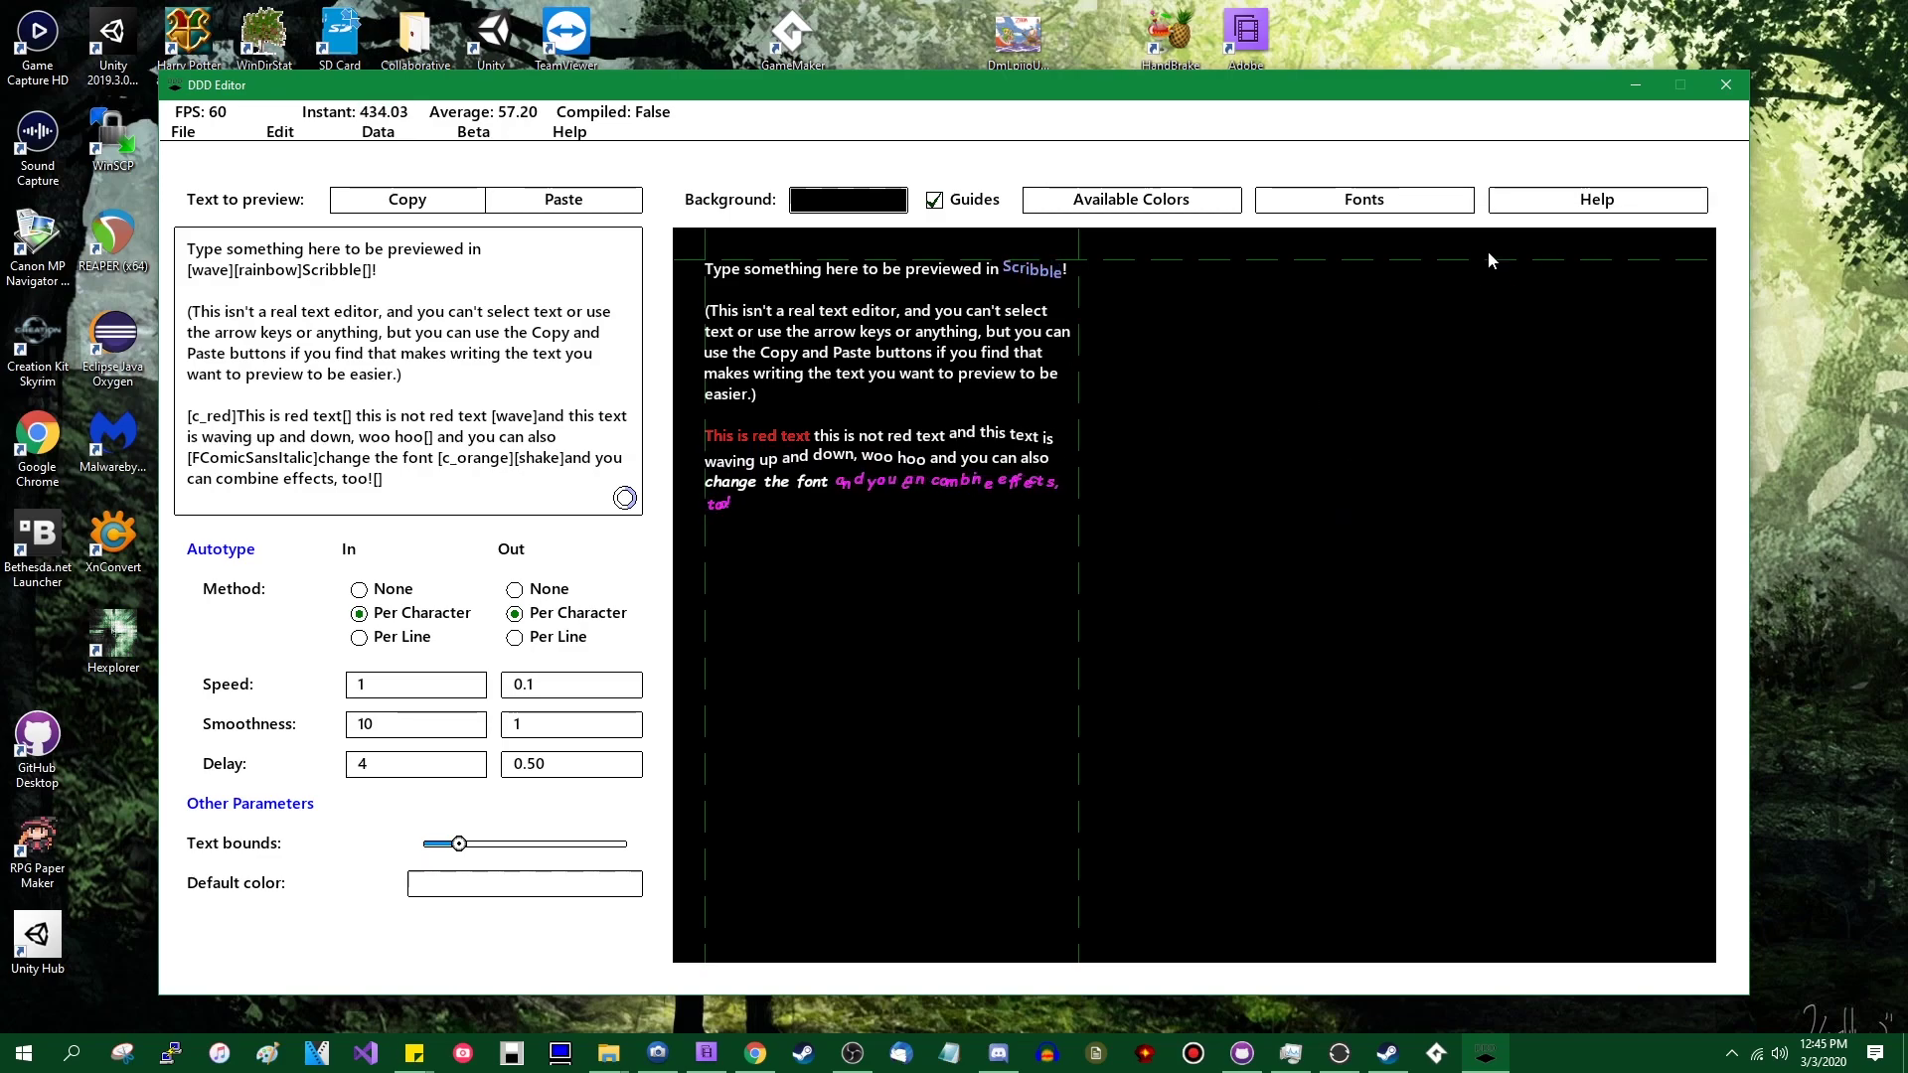
left_click(1597, 198)
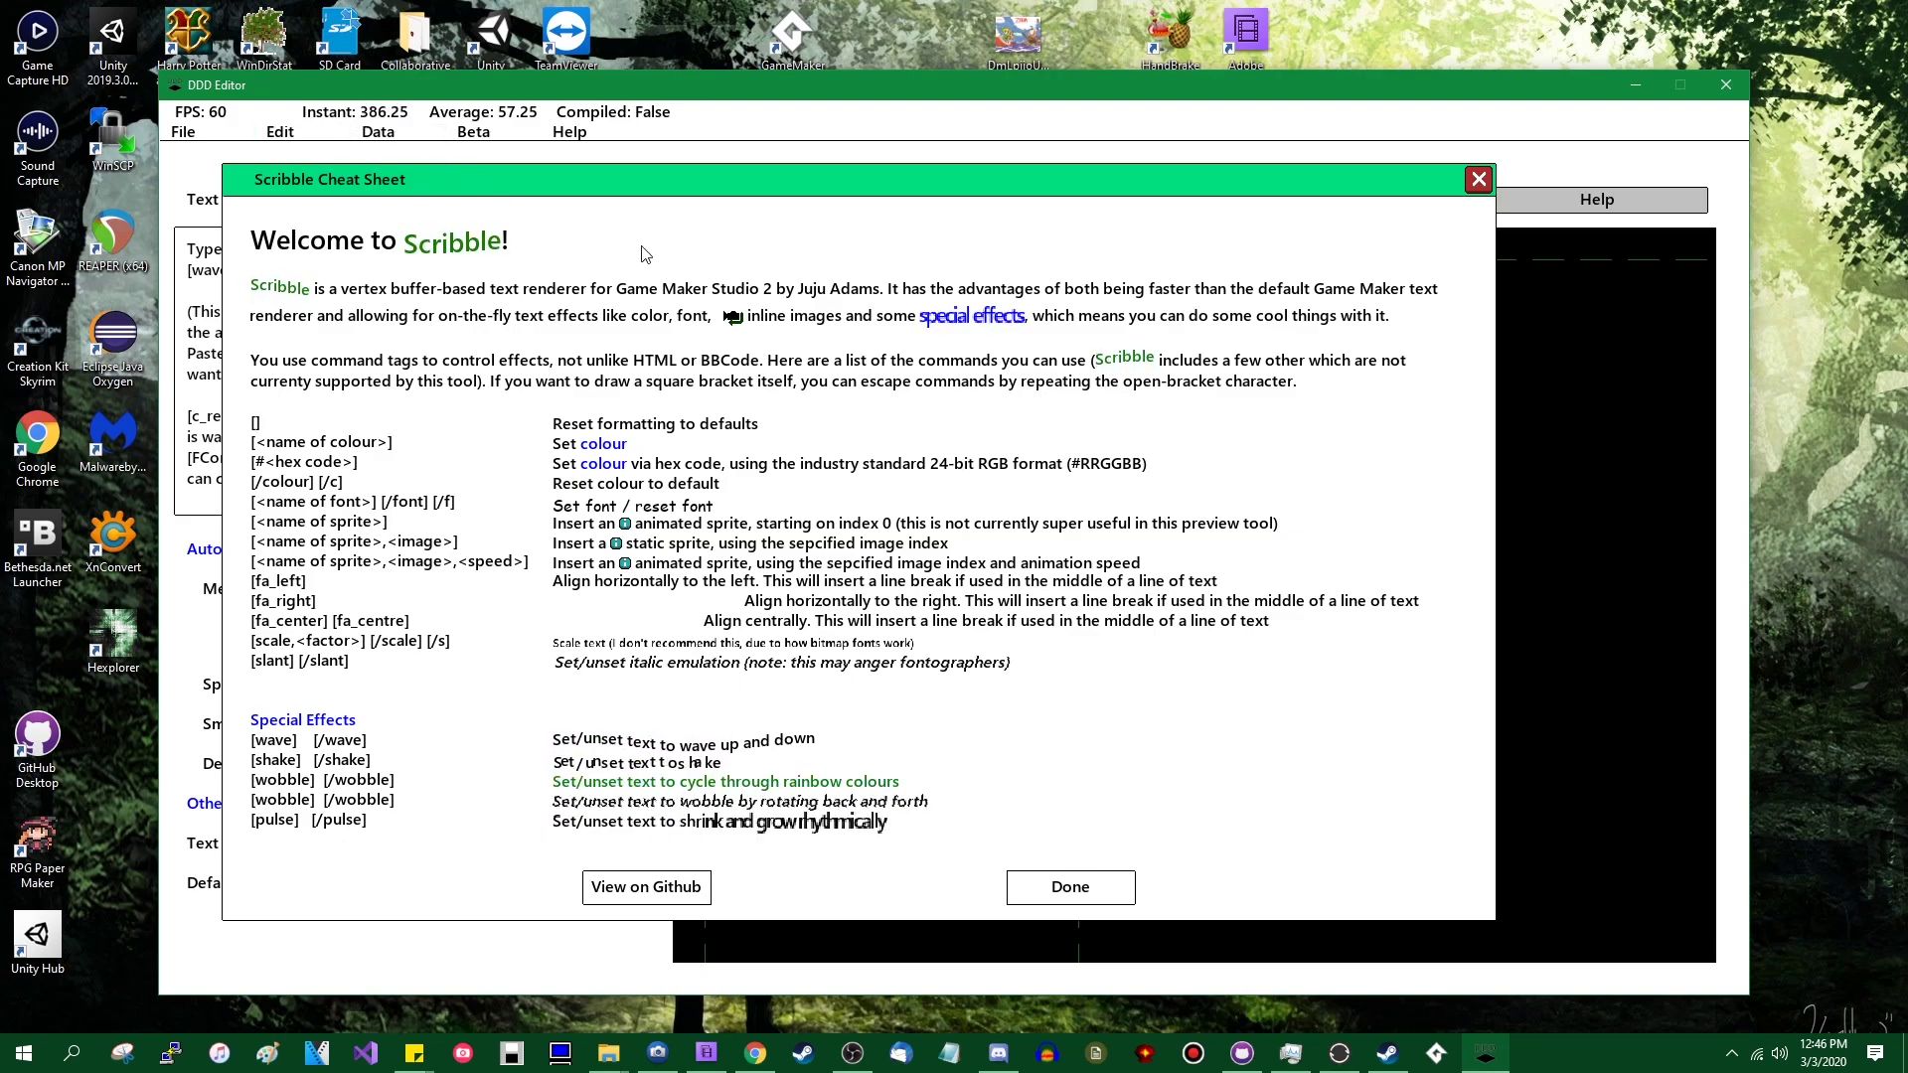
left_click(1072, 887)
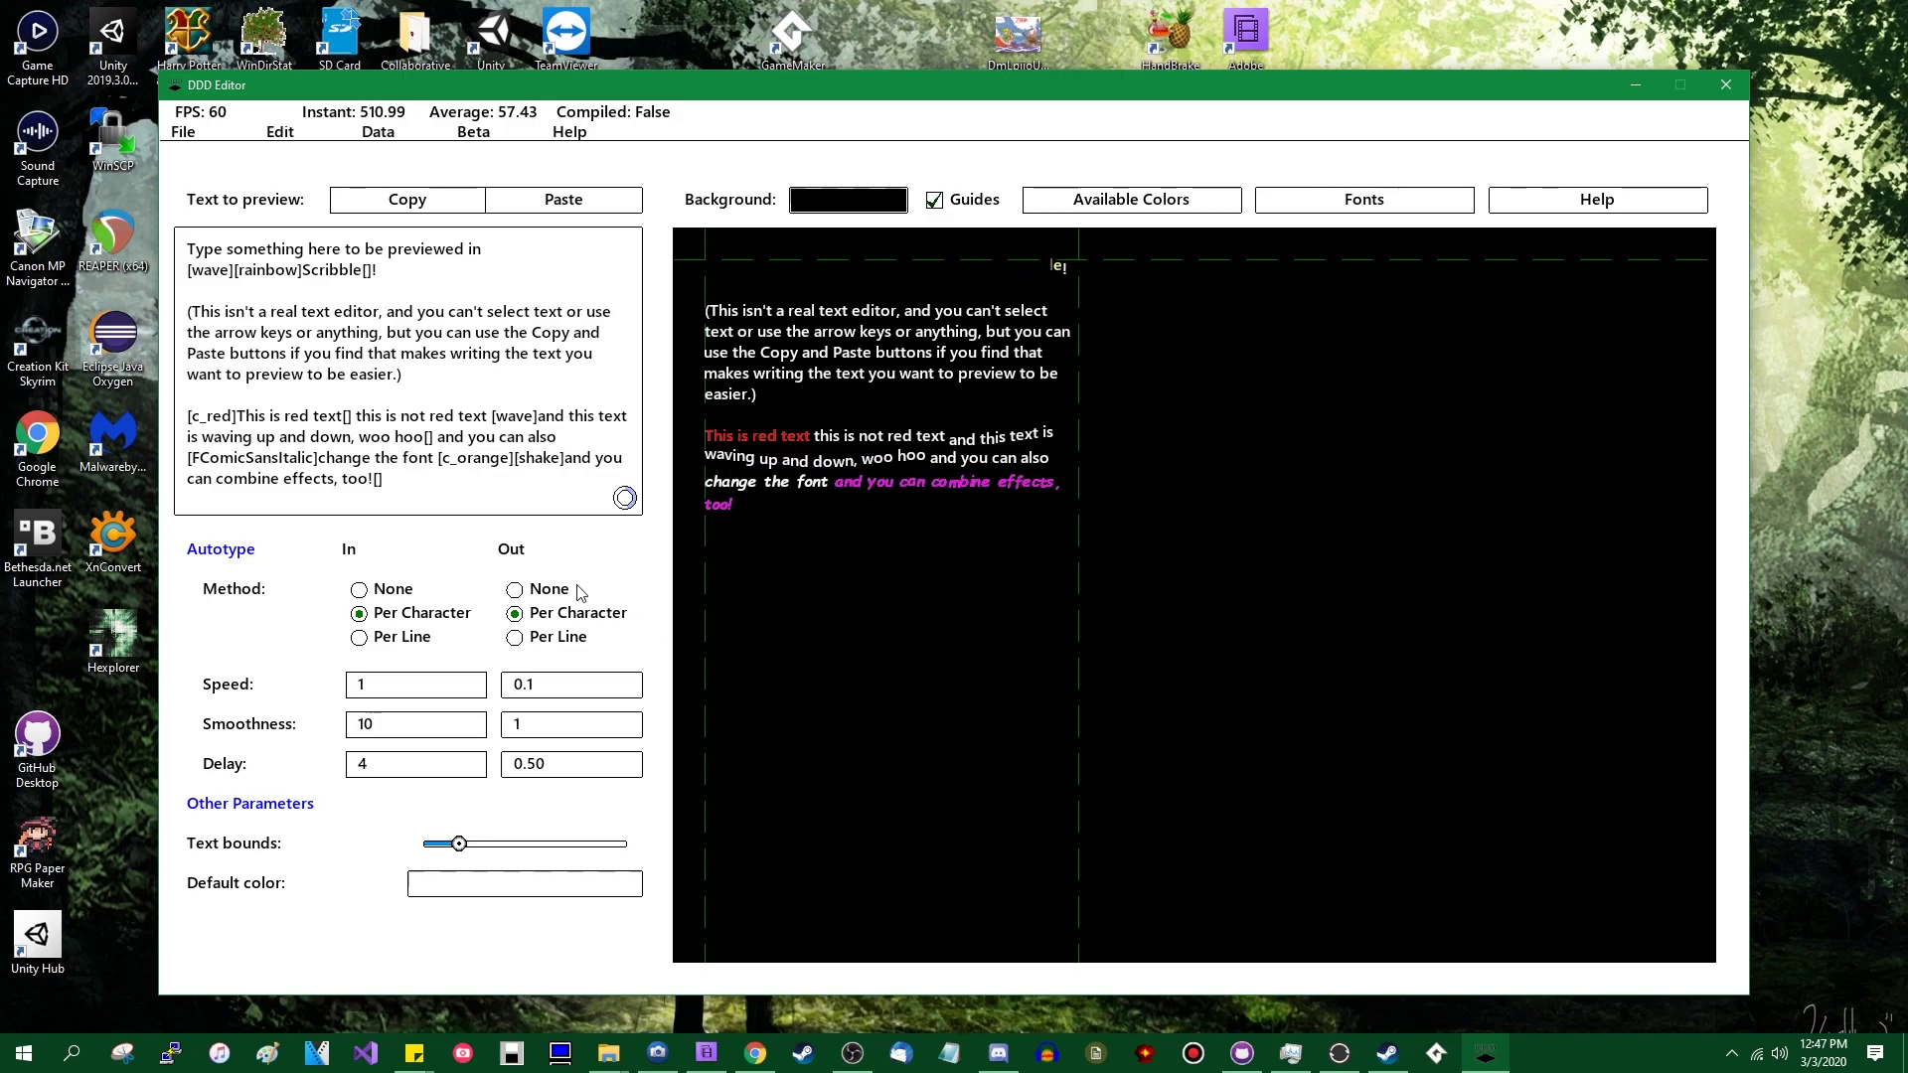
Step: Add the line 'Inline sprites [spr_event_info]' and set Autotype In Method to None
key("Return")
key("Return")
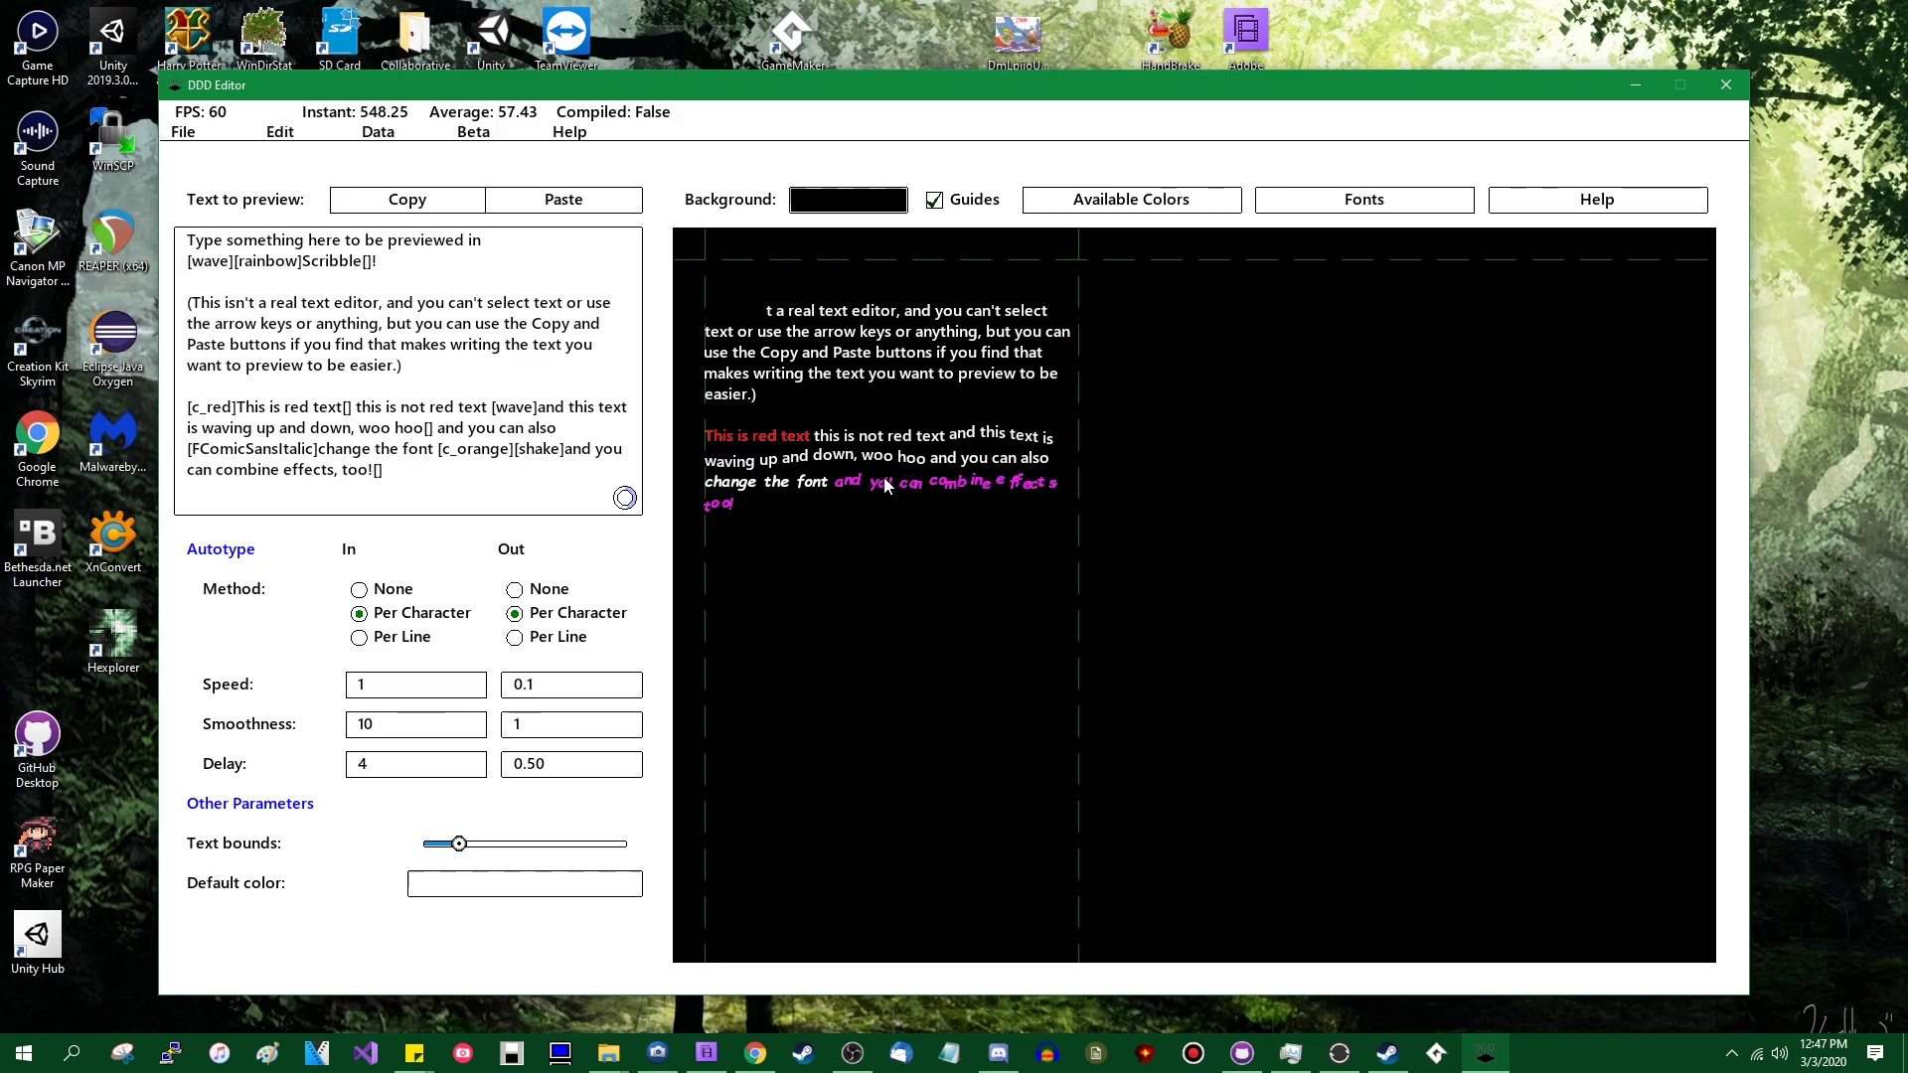
type("Inline sprites ")
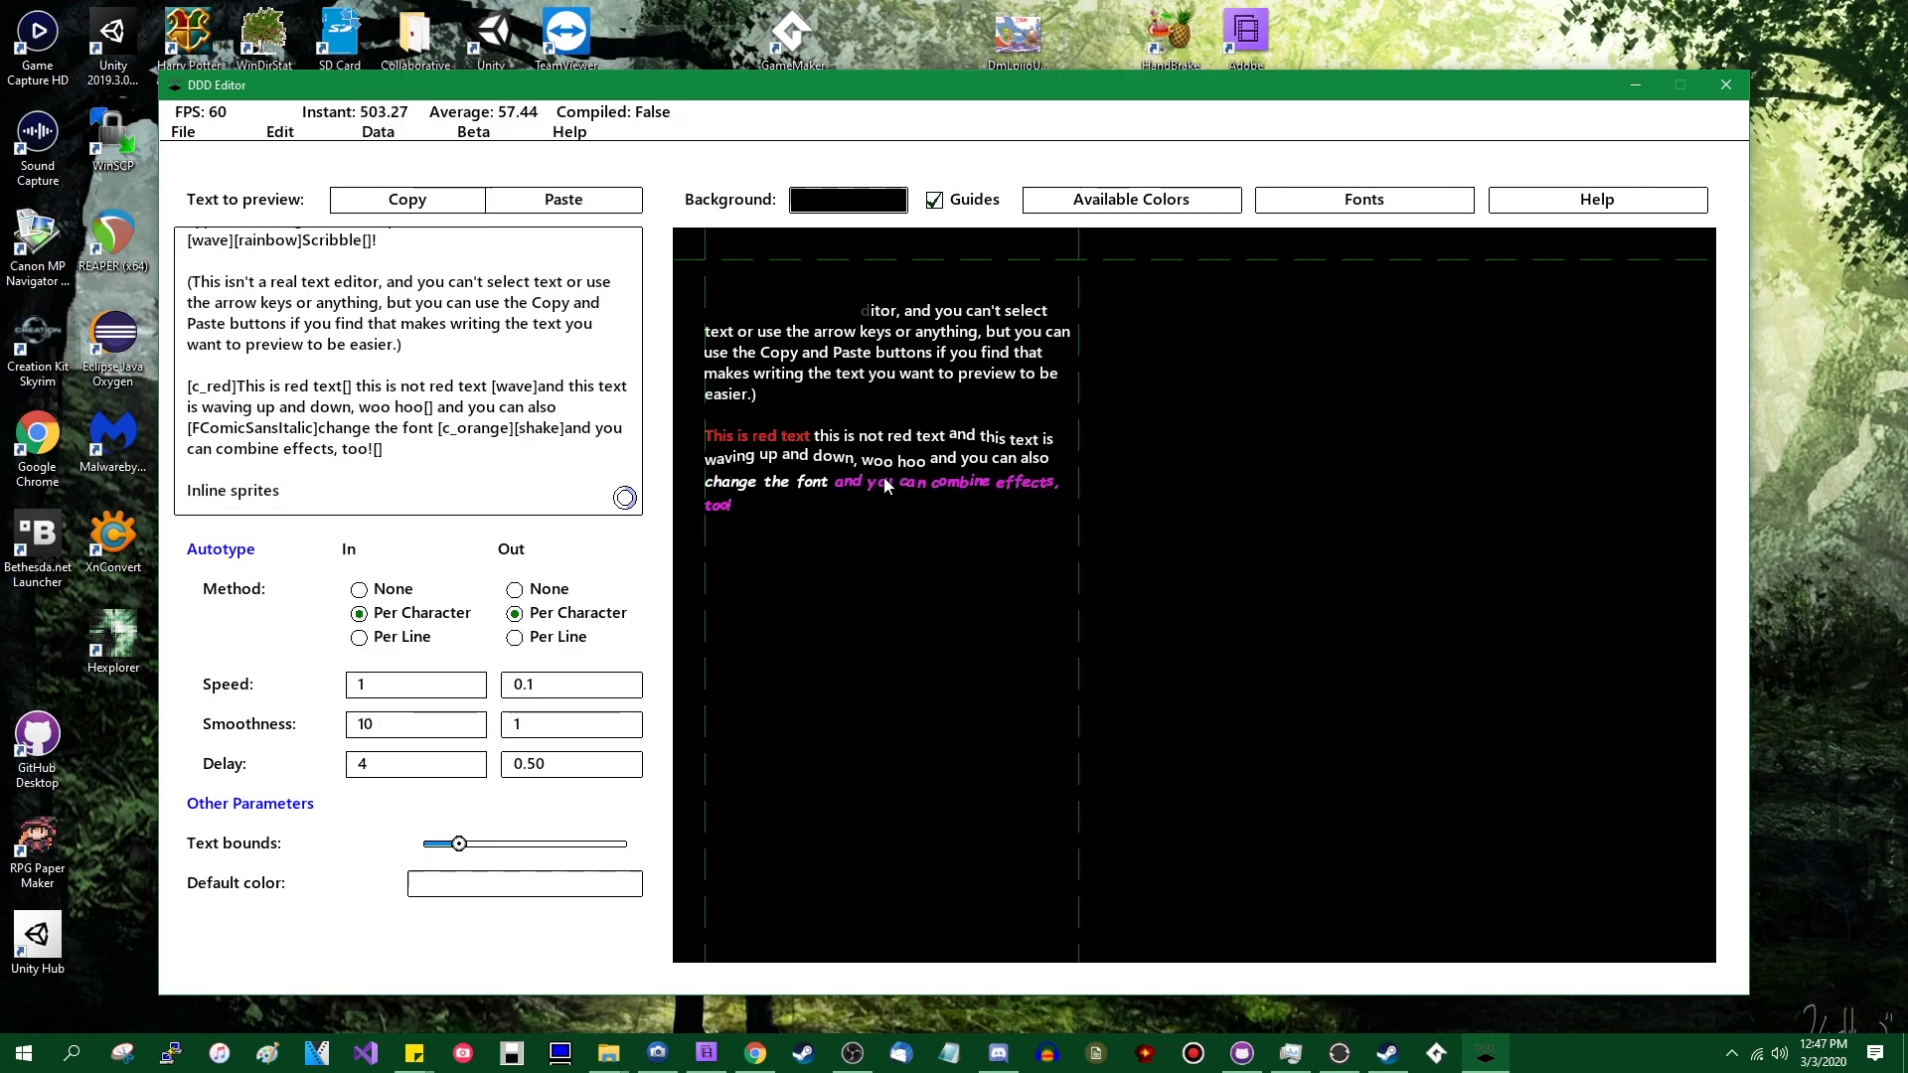
type("[c_ev")
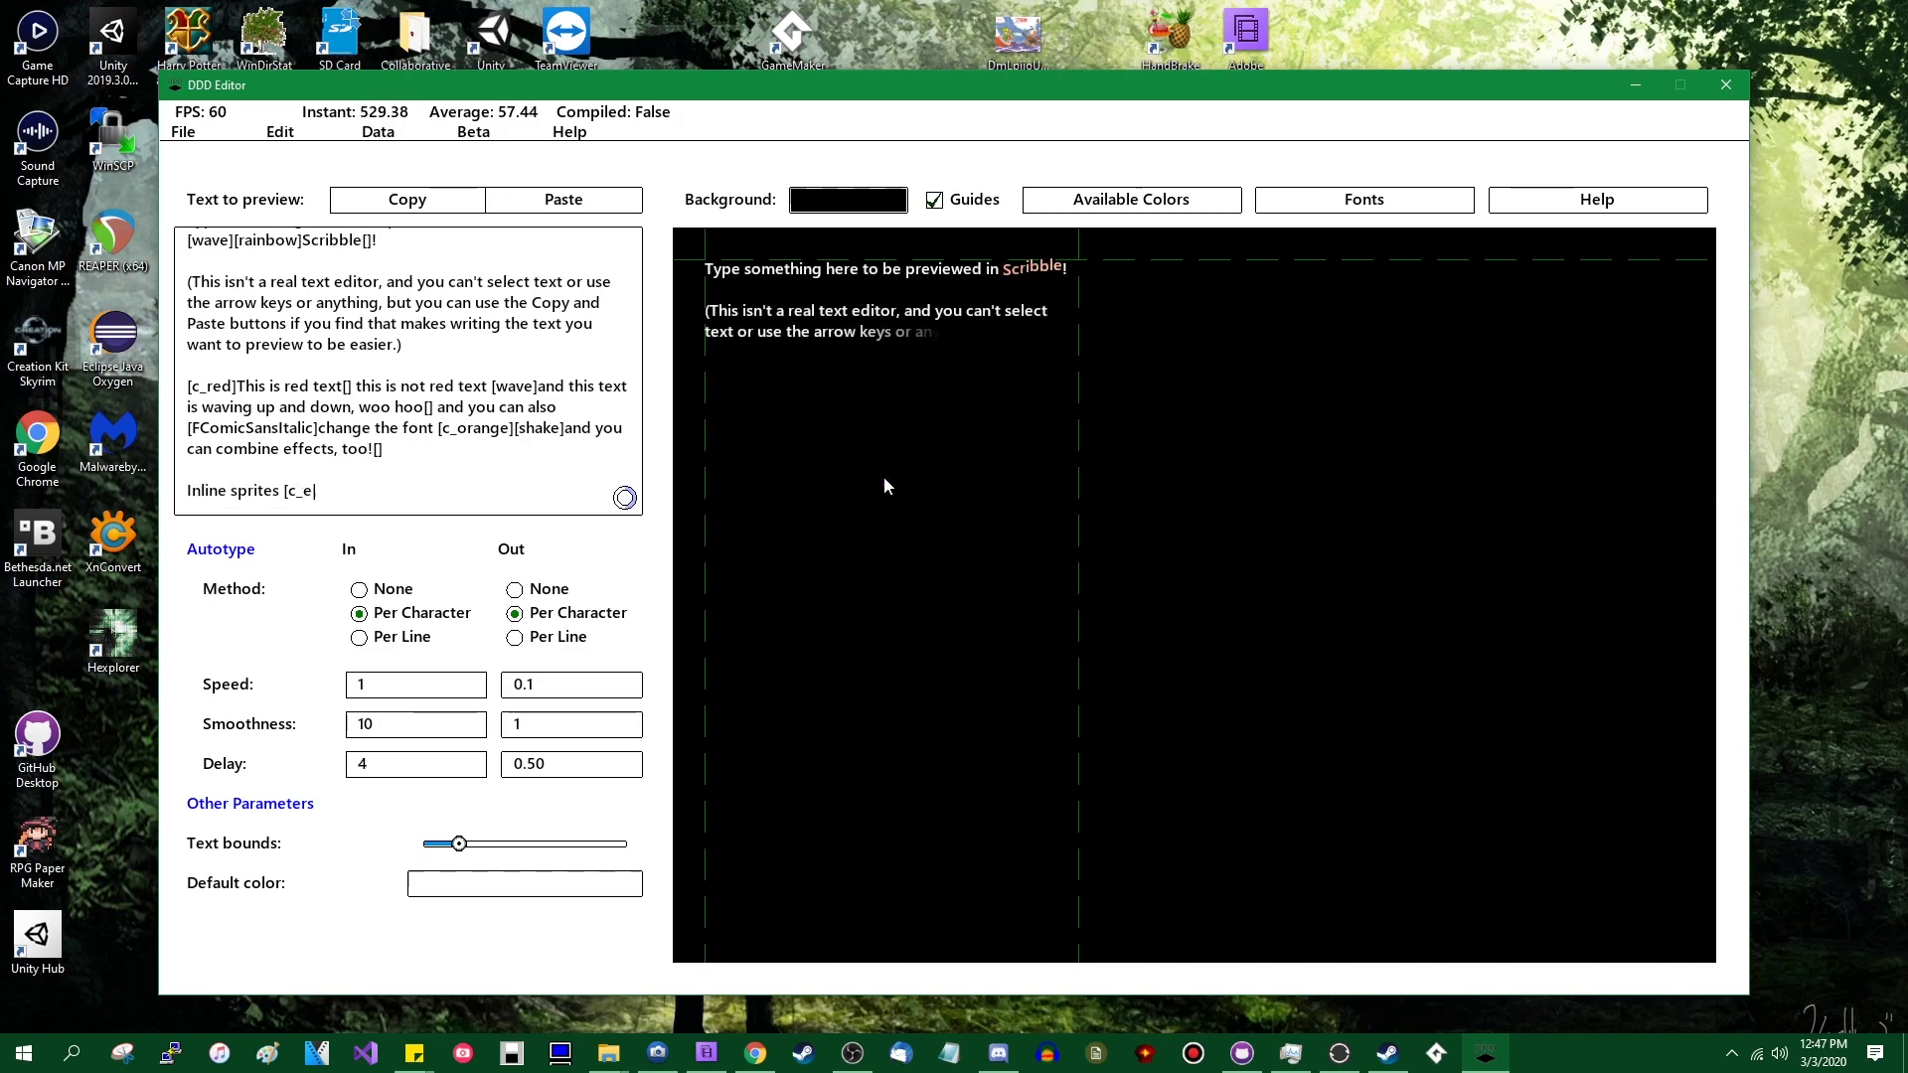
key("BackSpace")
key("BackSpace")
key("BackSpace")
key("BackSpace")
type("spr_event_info]")
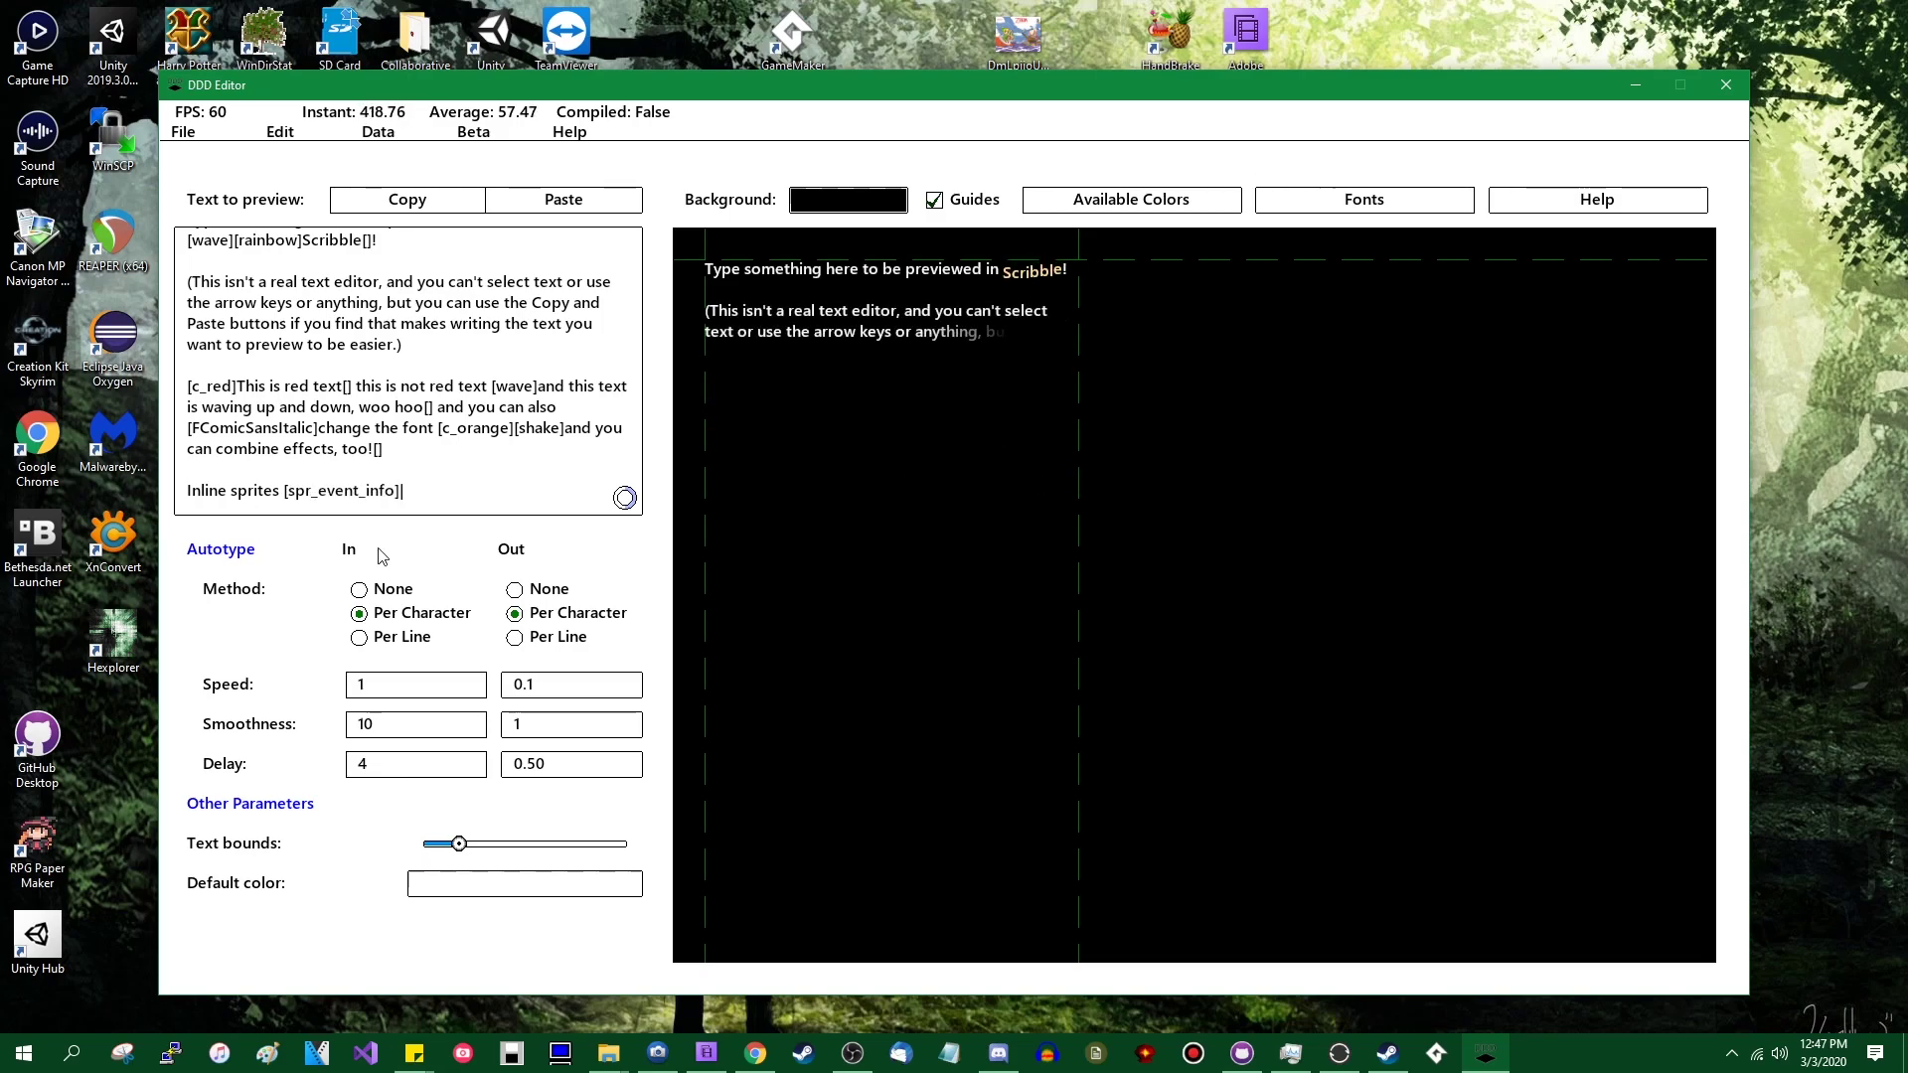
left_click(395, 593)
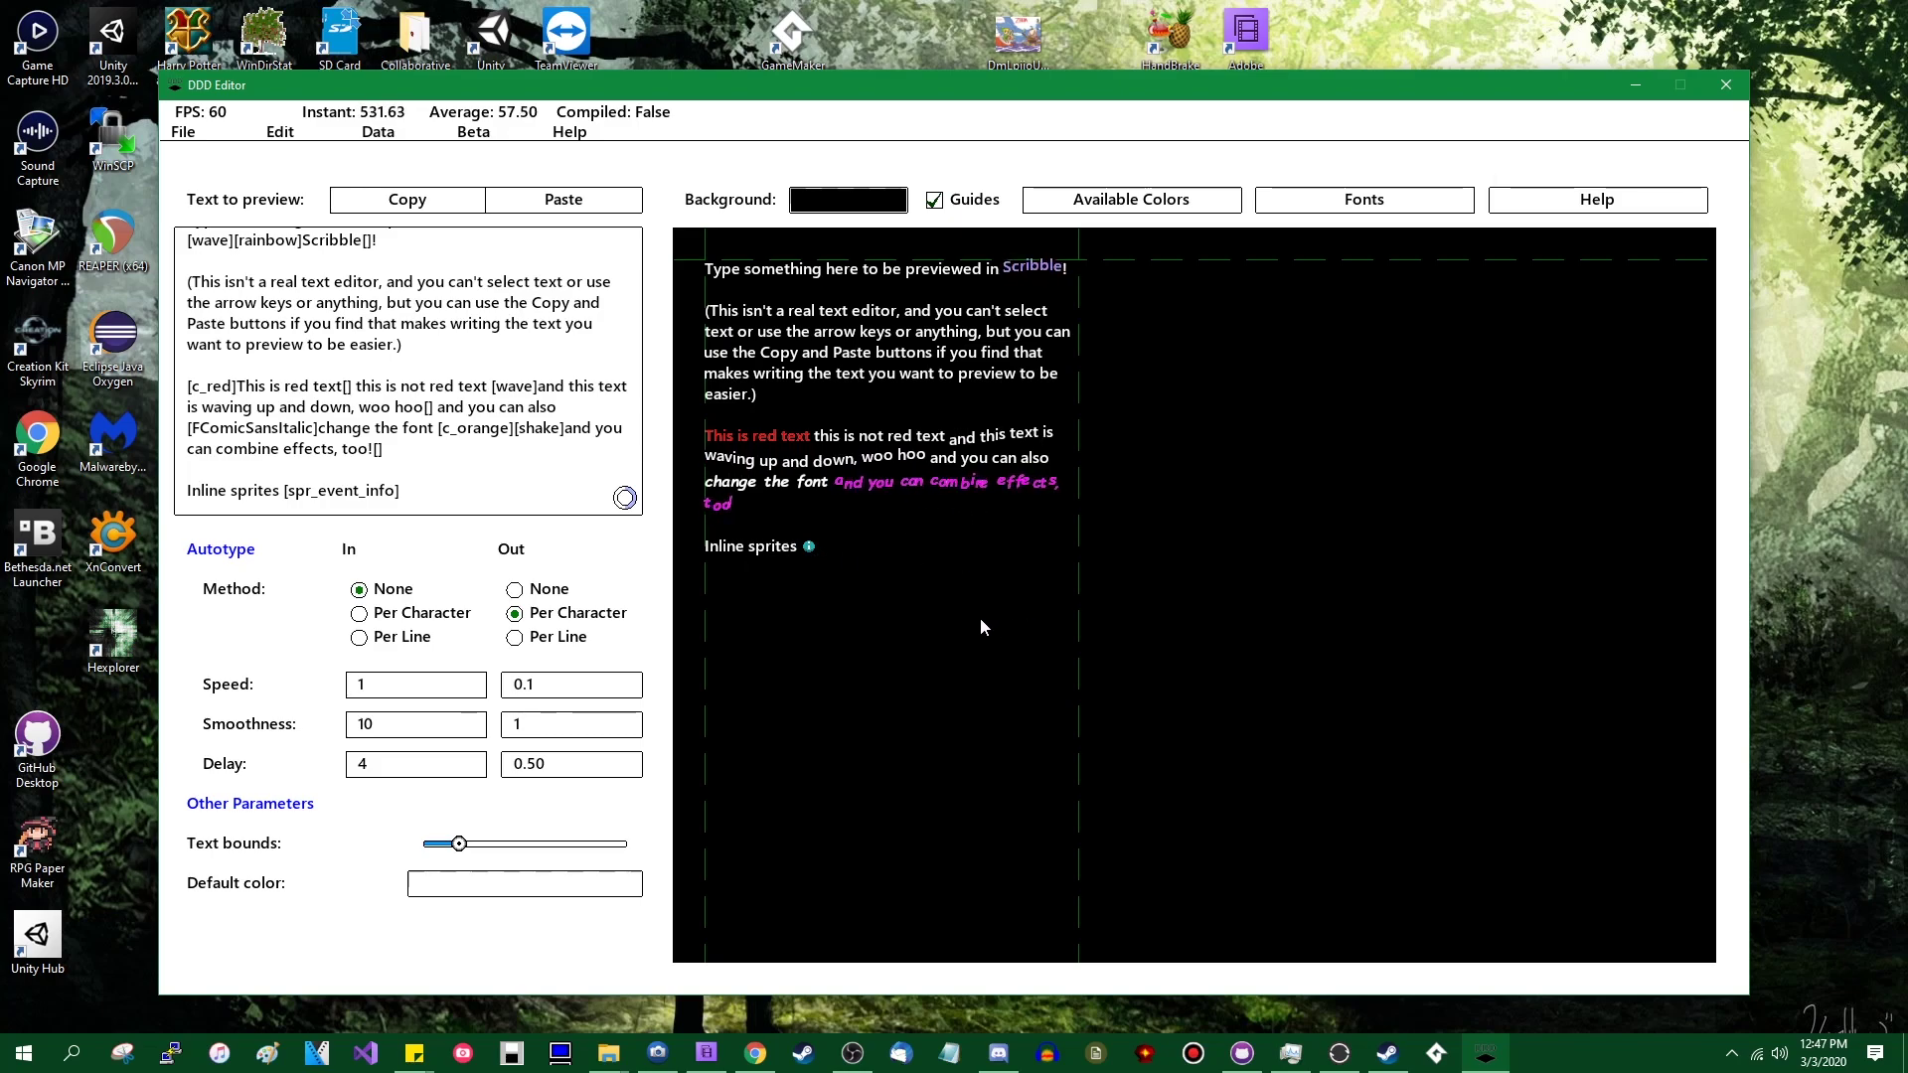
left_click(377, 131)
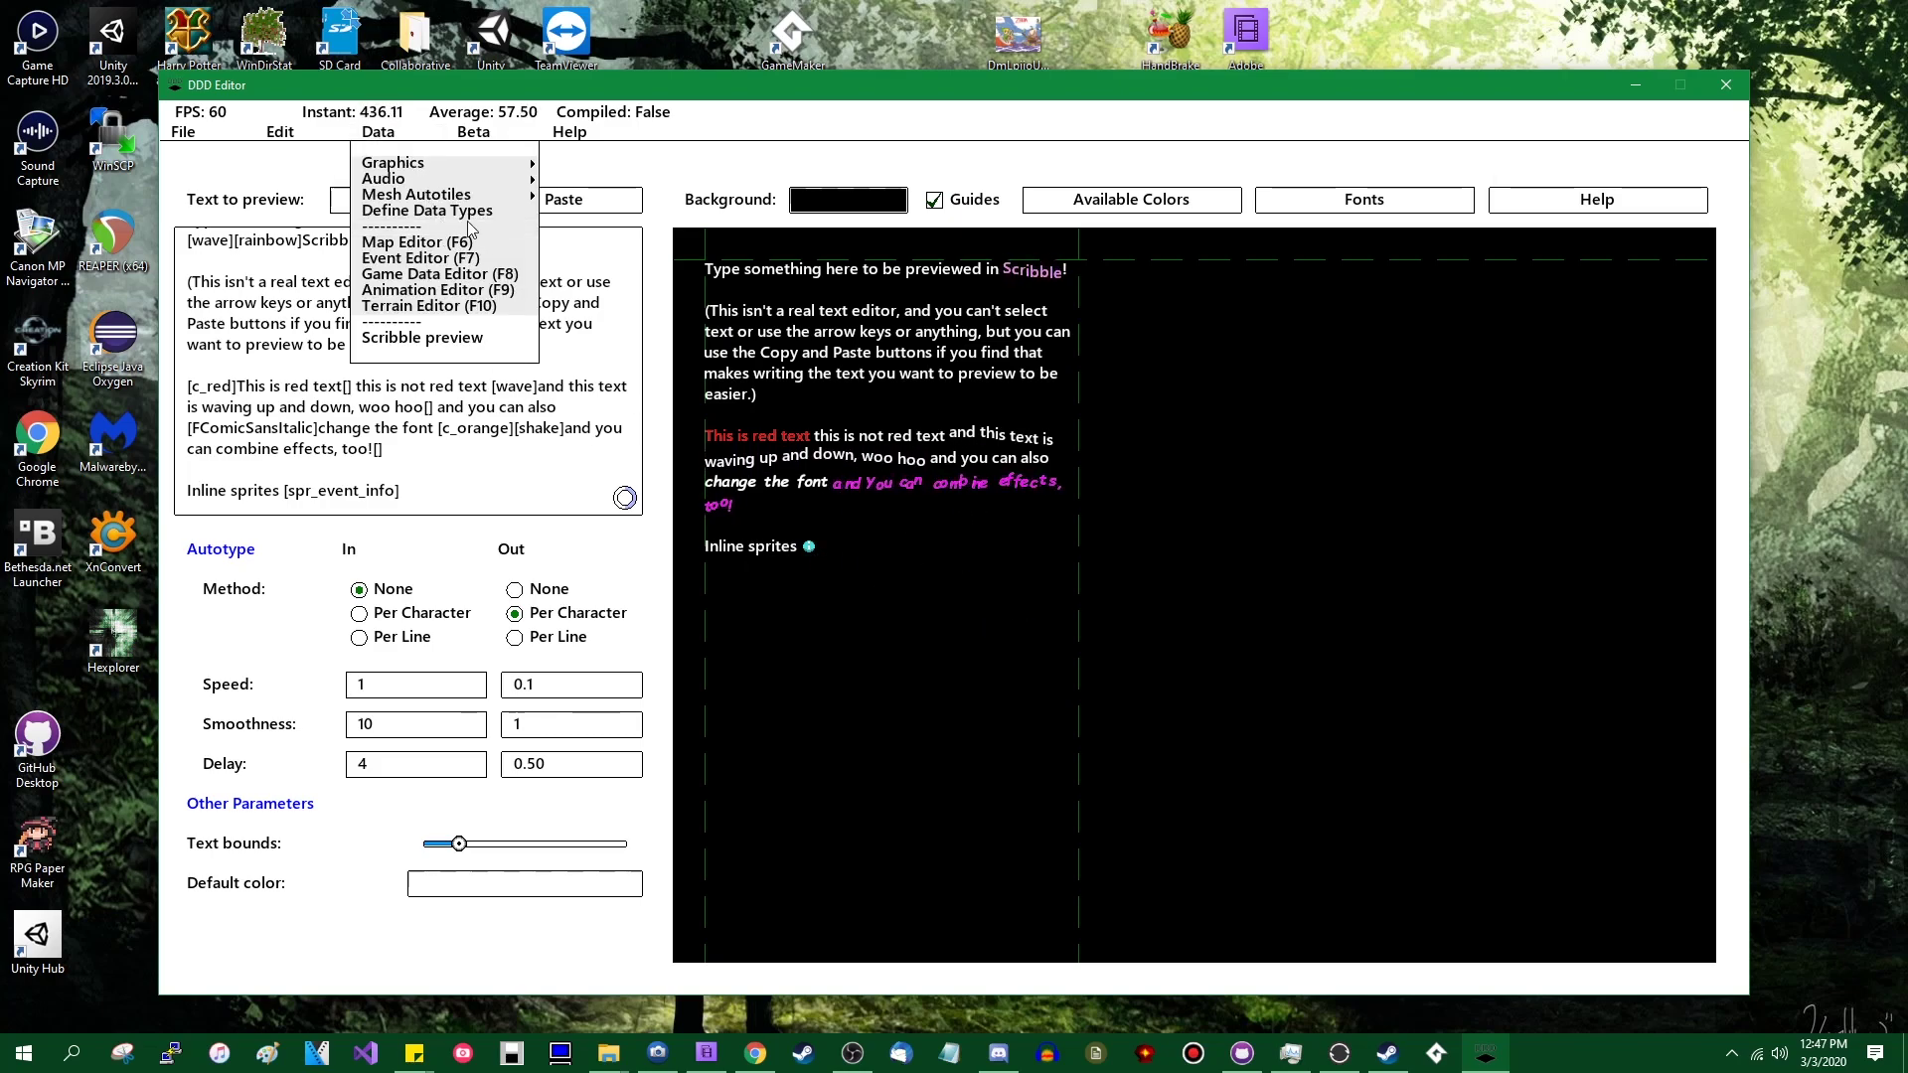
left_click(936, 583)
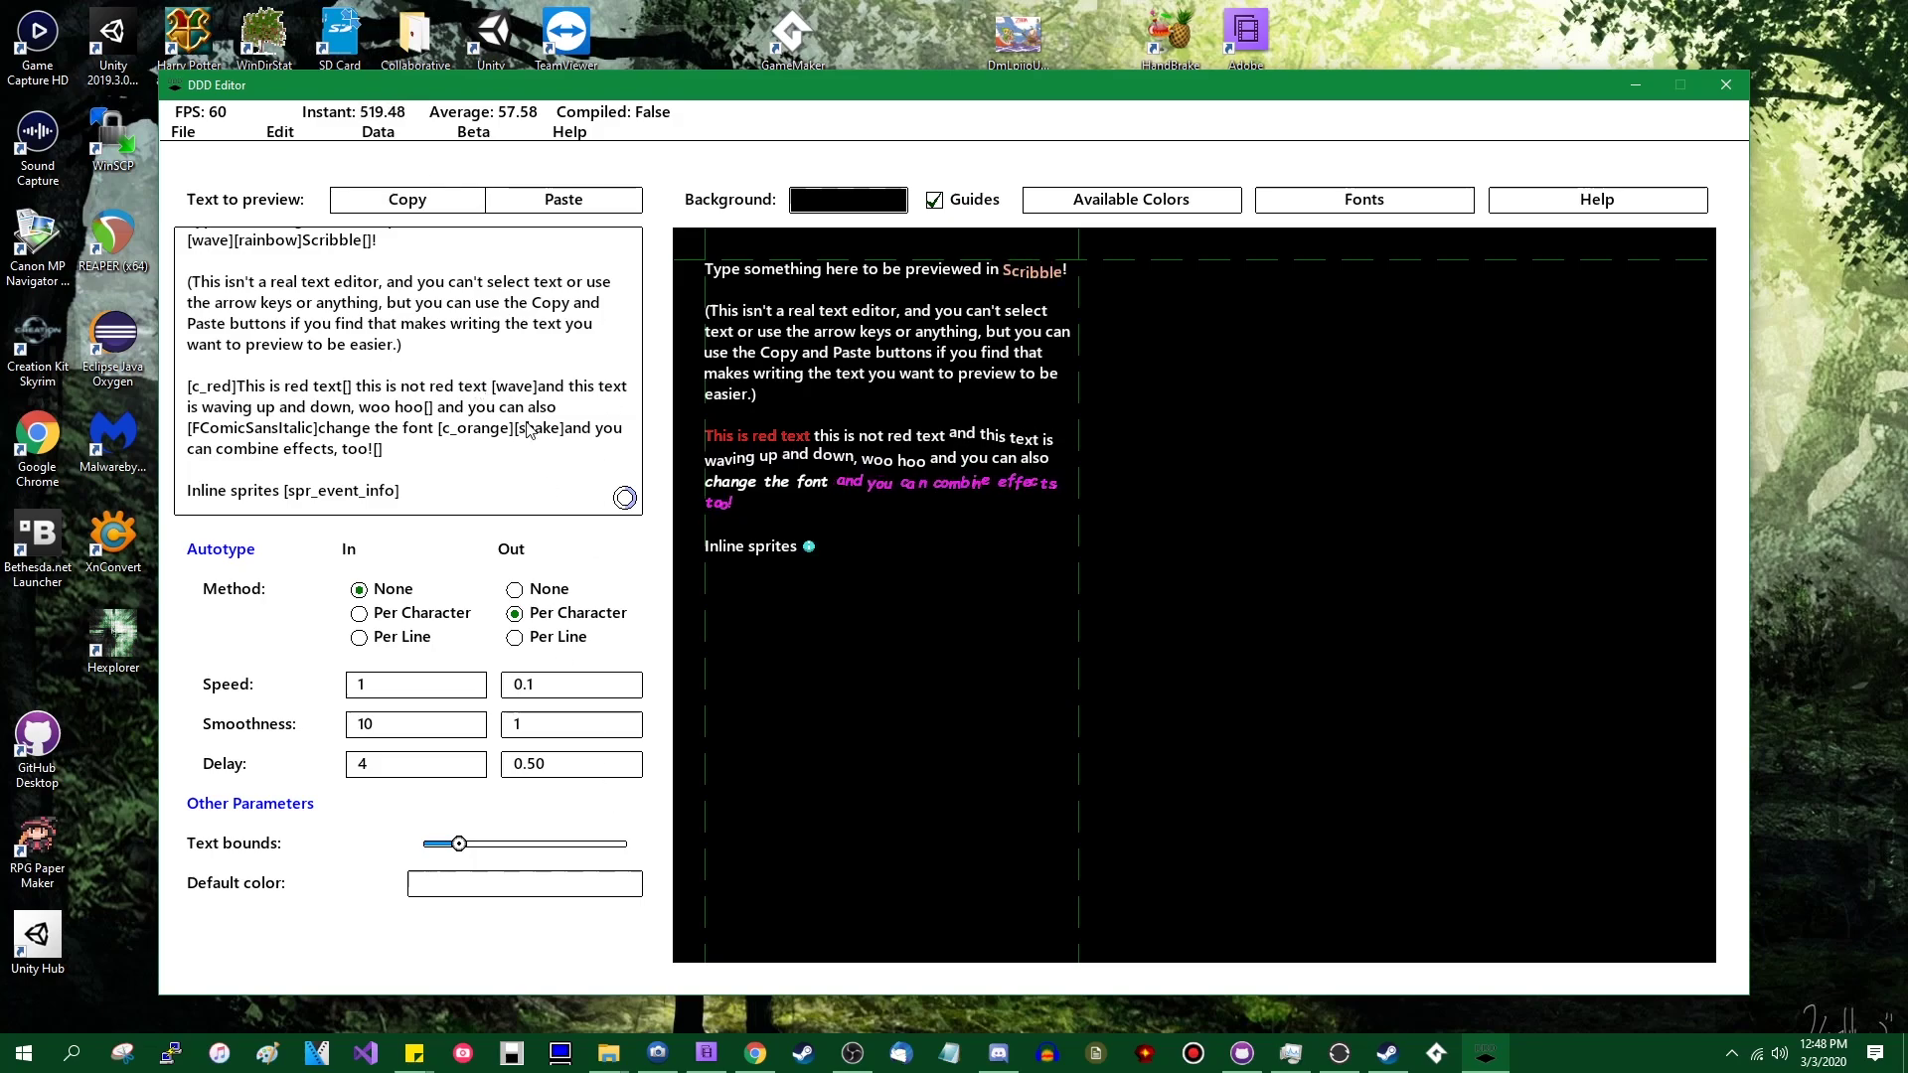
Step: Paste the preview text into Notepad to review it, then close Notepad without saving
left_click(949, 1052)
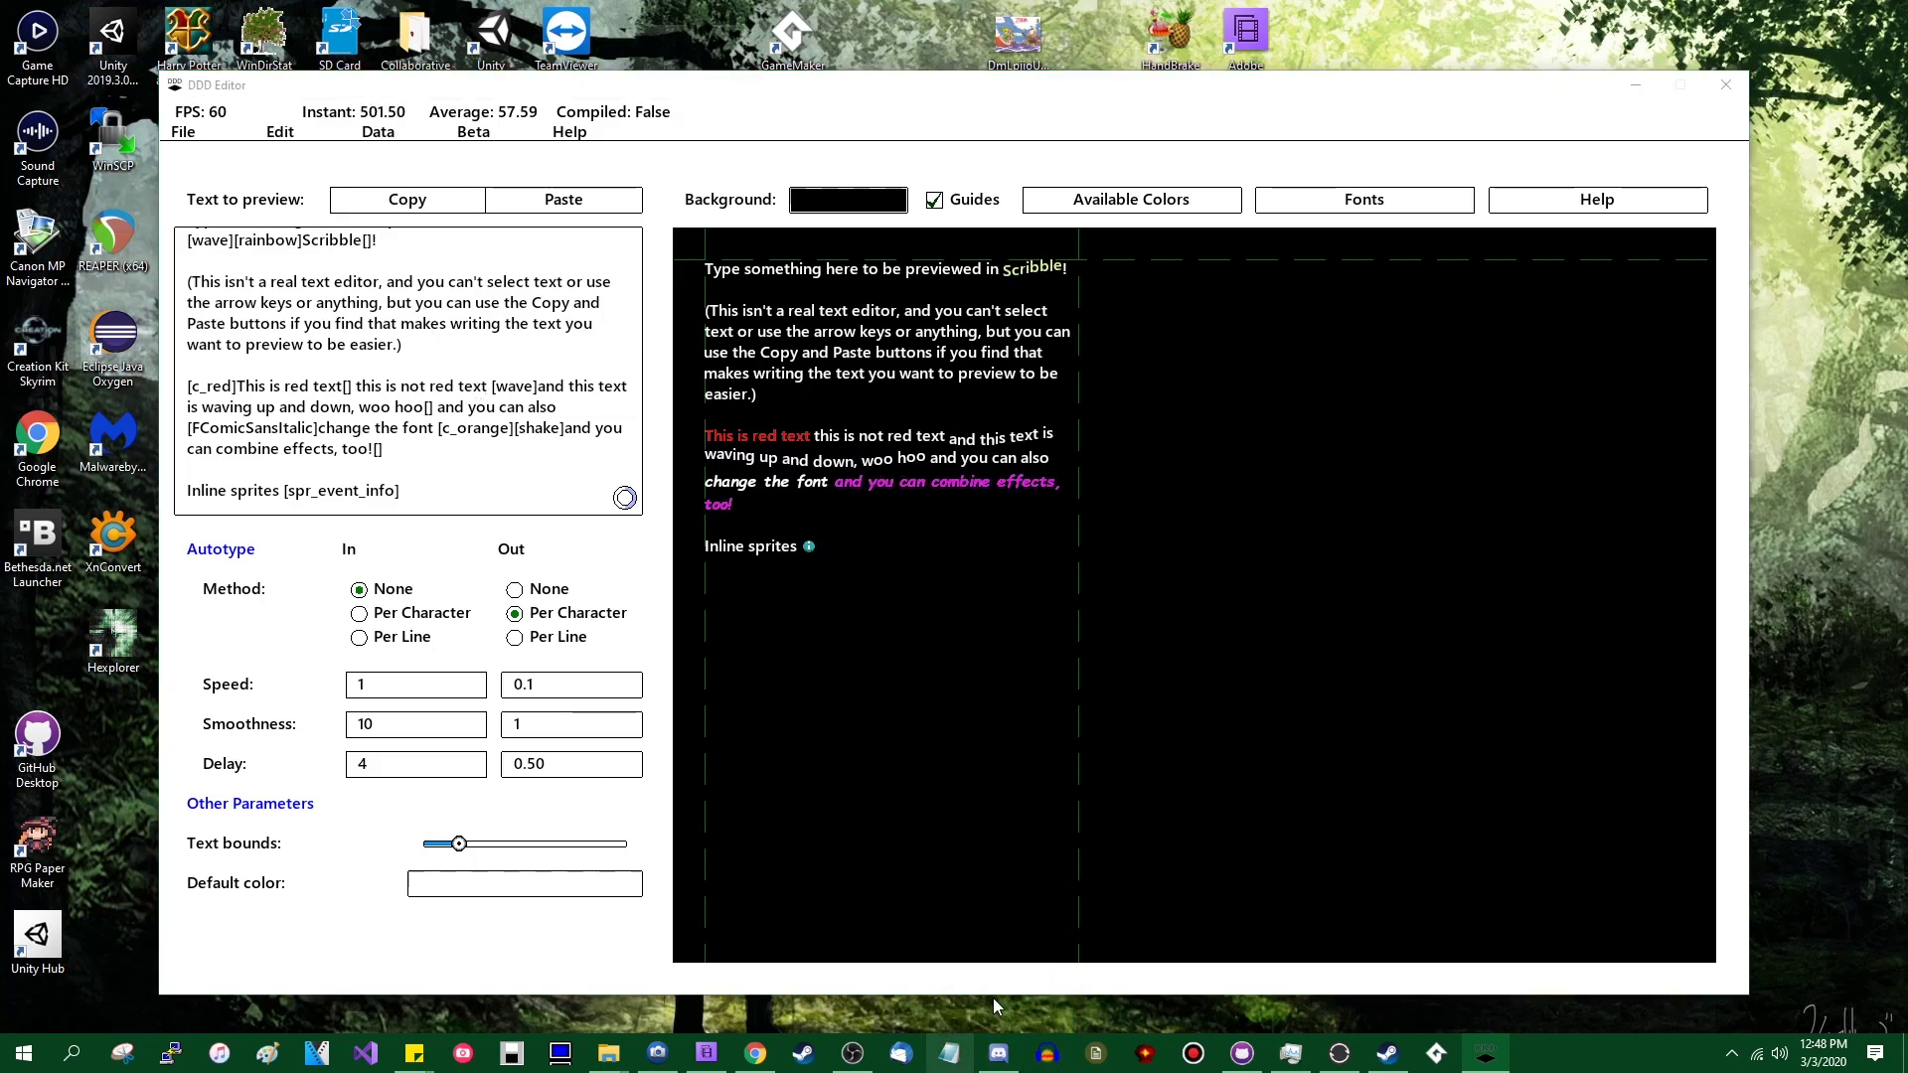
type("Type something here to be previewed in [wave][rainbow]Scribble[]!  (This isn't a real text editor, and you can't select text or use the arrow keys or anything, but you can use the Copy and Paste buttons if you find that makes writing the text you want to preview to be easier.)  [c_red]This is red text[] this is not red text [wave]and this text is waving up and down, woo hoo[] and you can also [FComicSansItalic]change the font [c_orange][shake]and you can combine effects, too![]  Inline sprites [spr_event_info]")
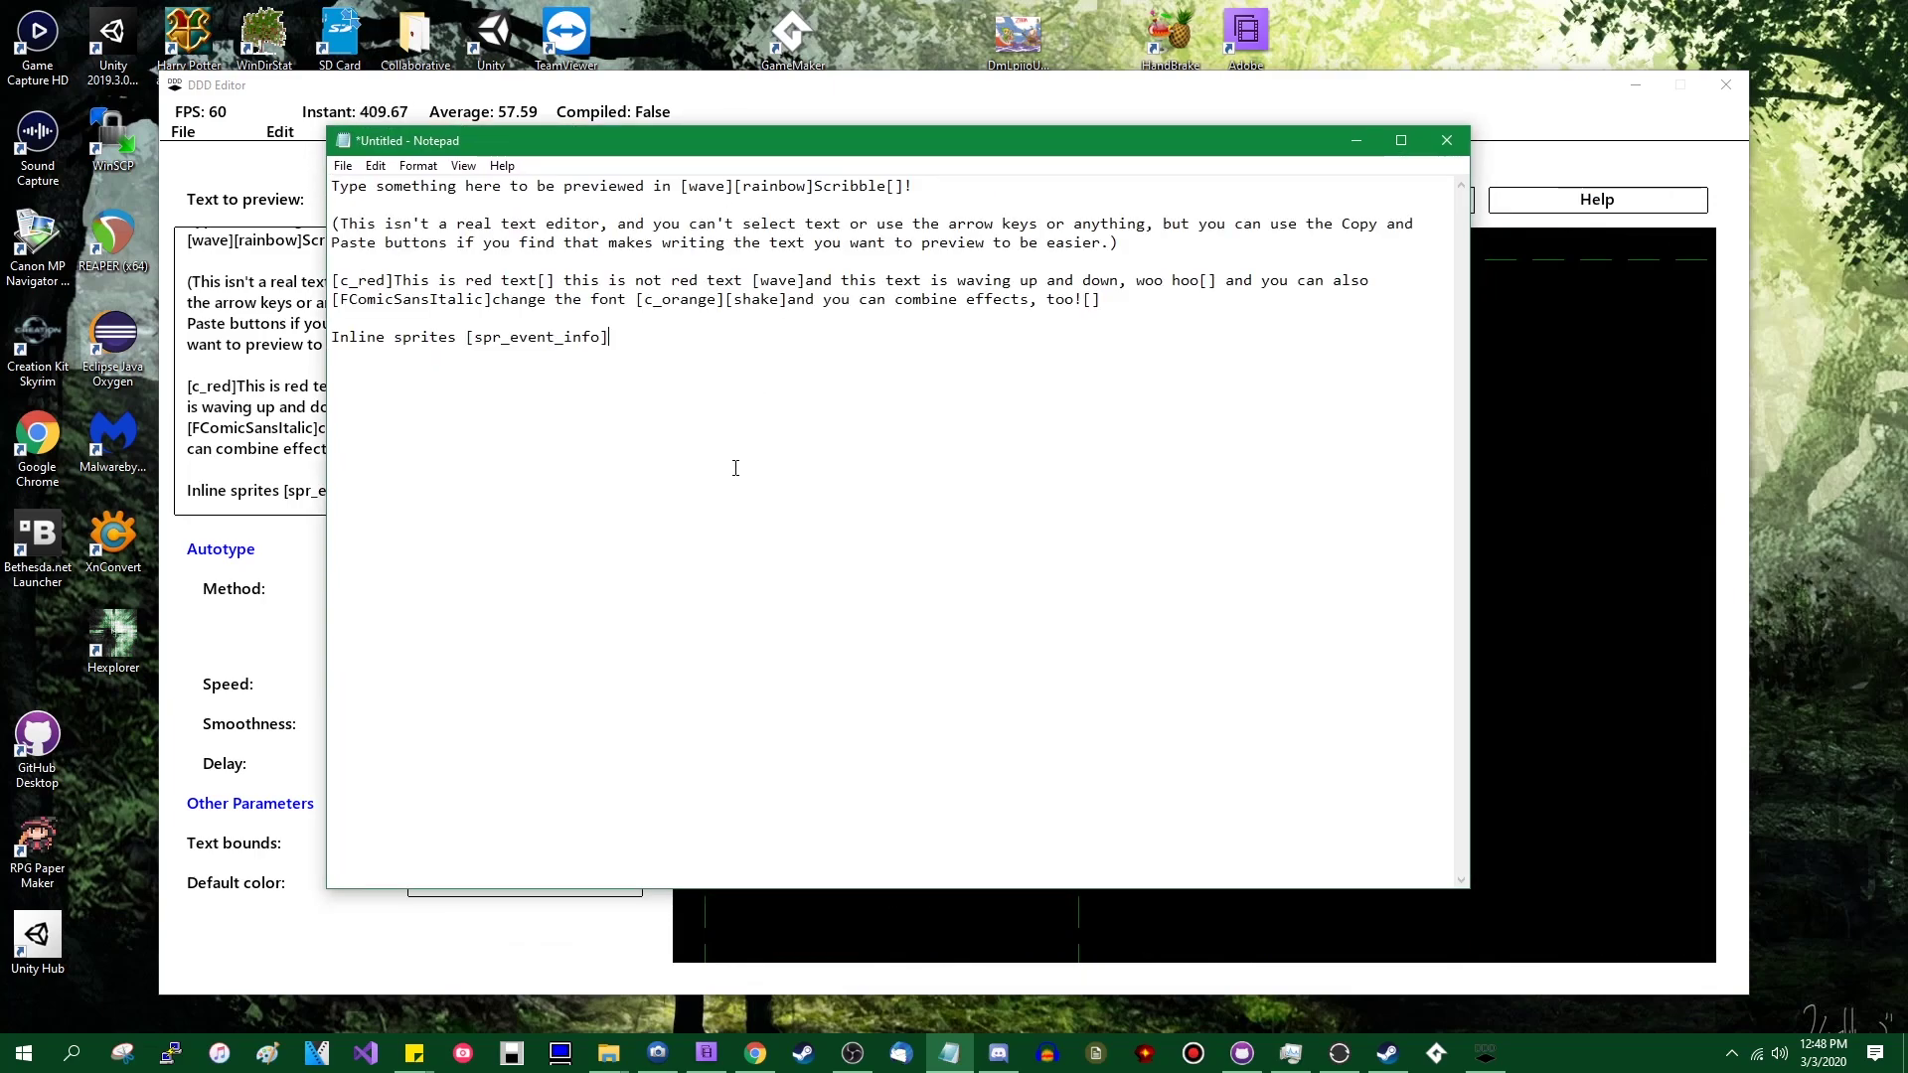
key("ctrl+a")
left_click(1369, 671)
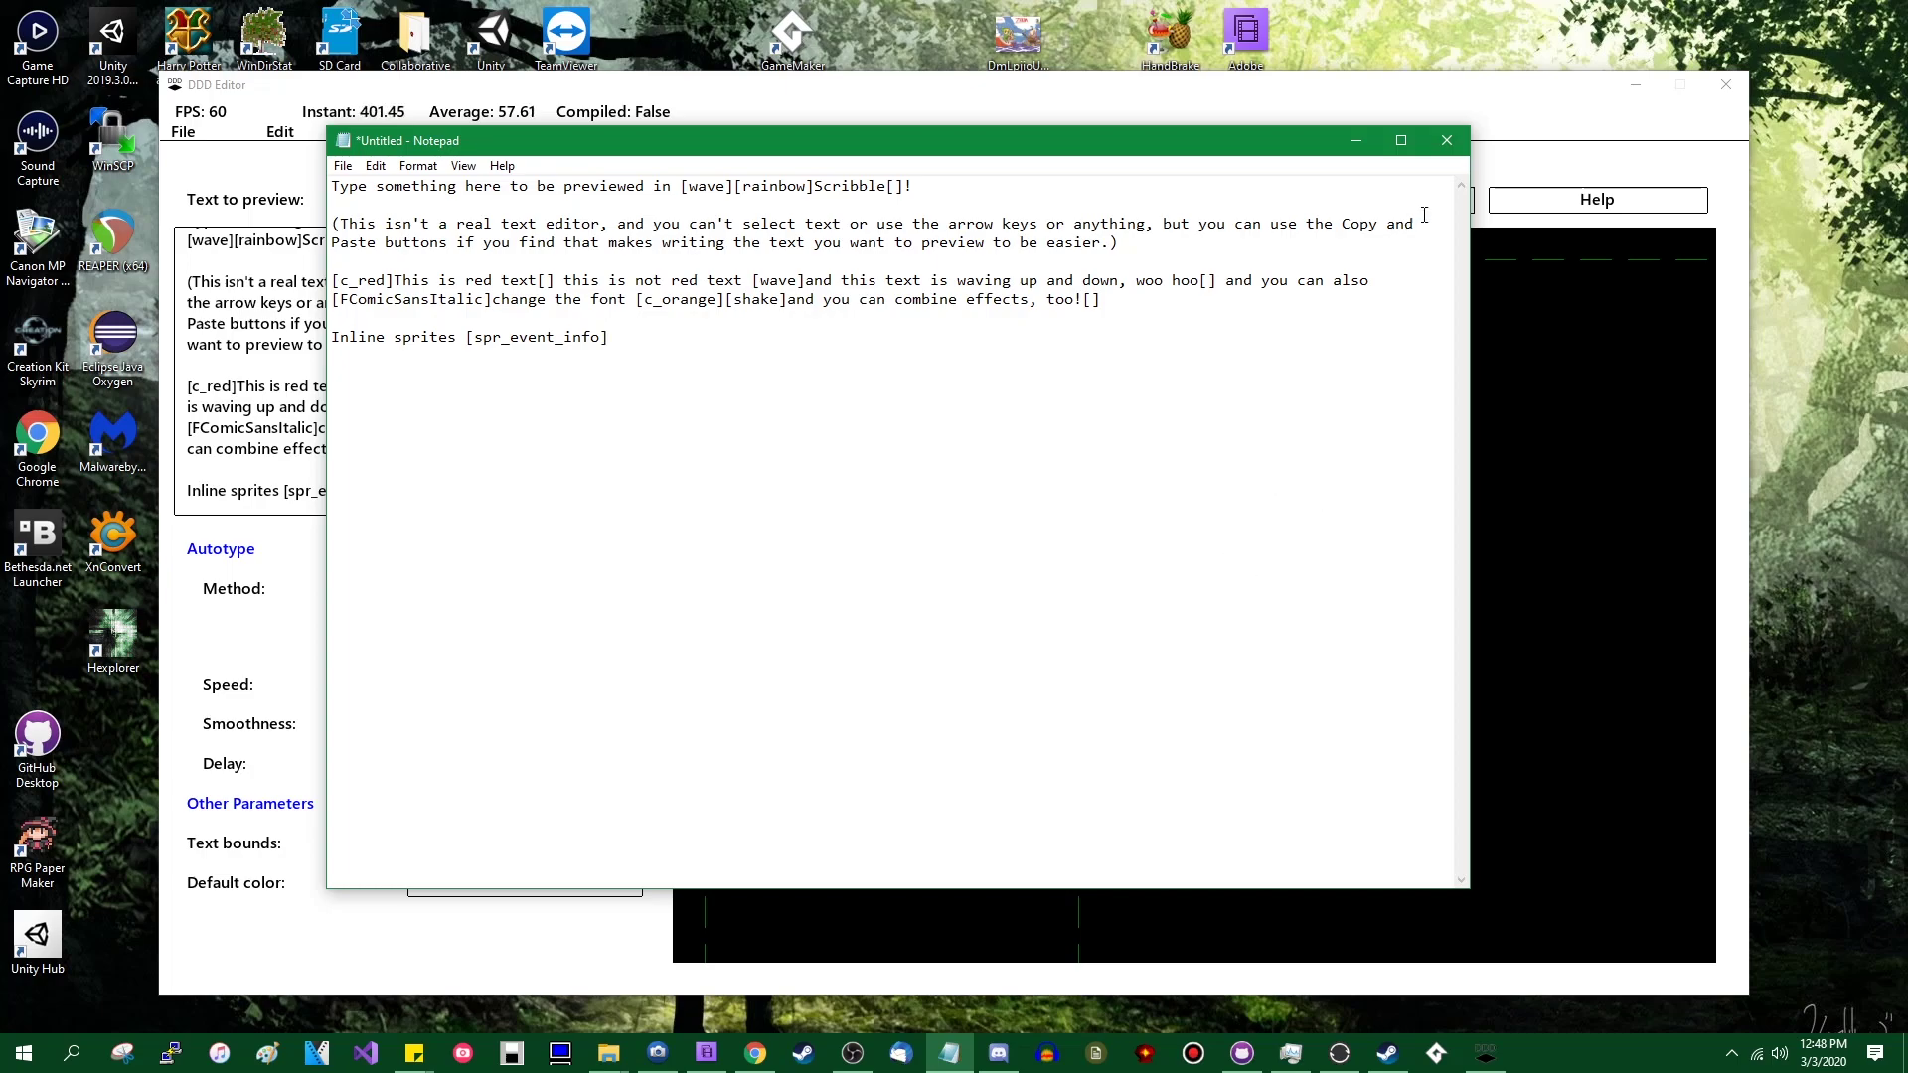
left_click(1448, 140)
left_click(984, 524)
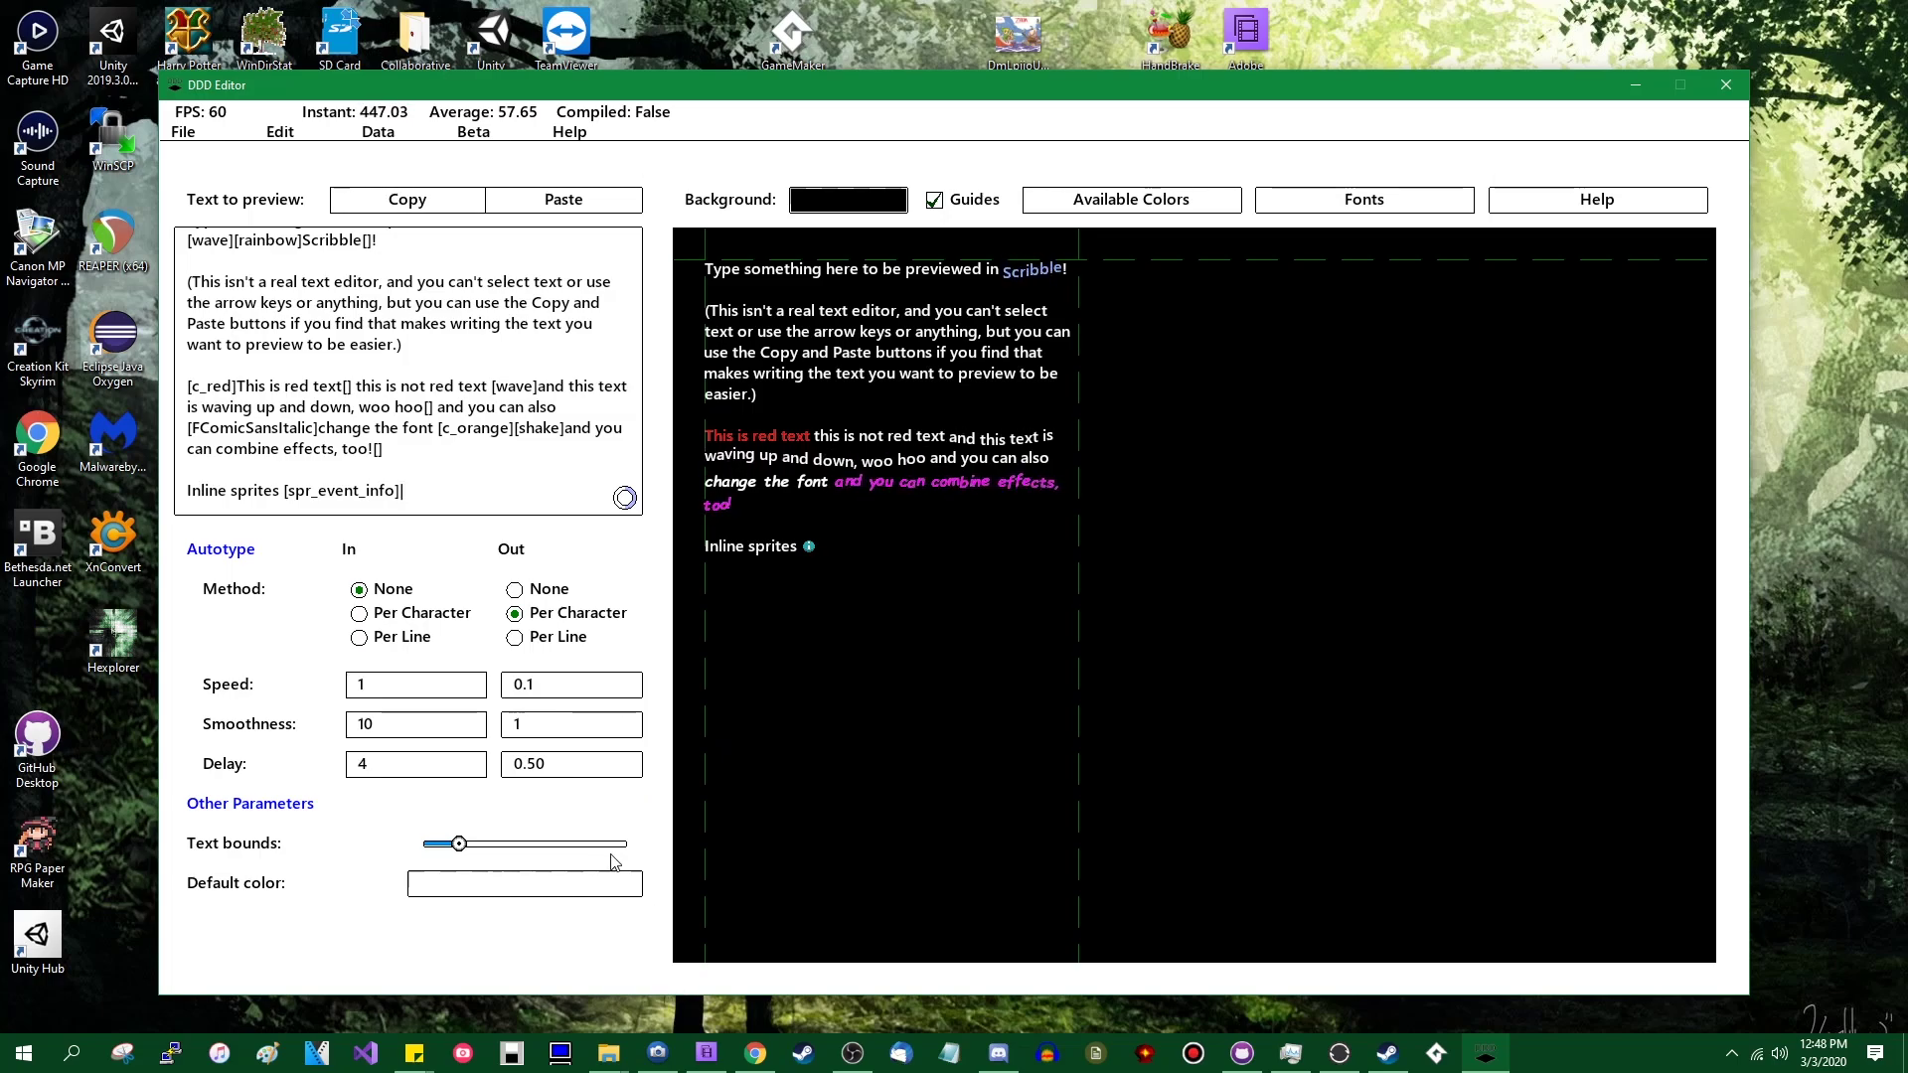
Step: View the top of the itch.io 'Edit project' page in Chrome, then return to DDD Editor
left_click(756, 1054)
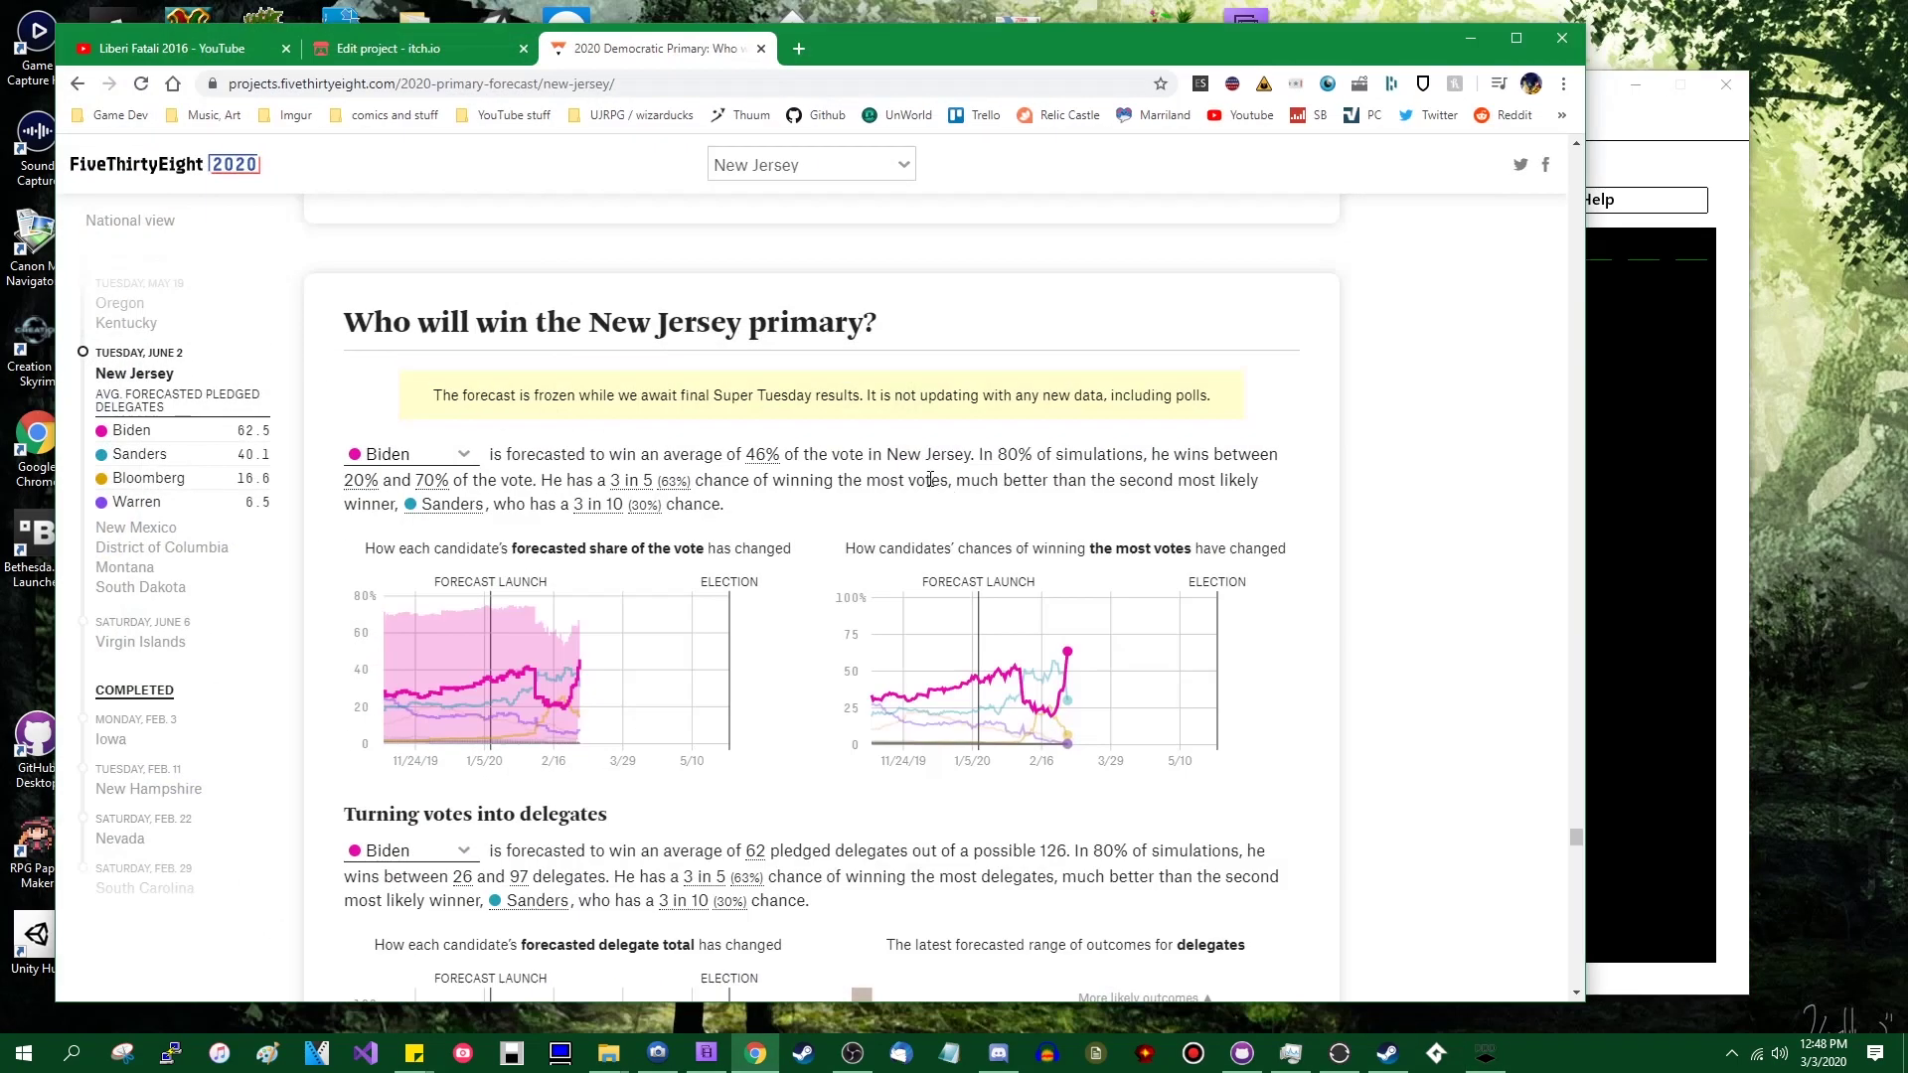
left_click(318, 40)
scroll(806, 417, "up", 10)
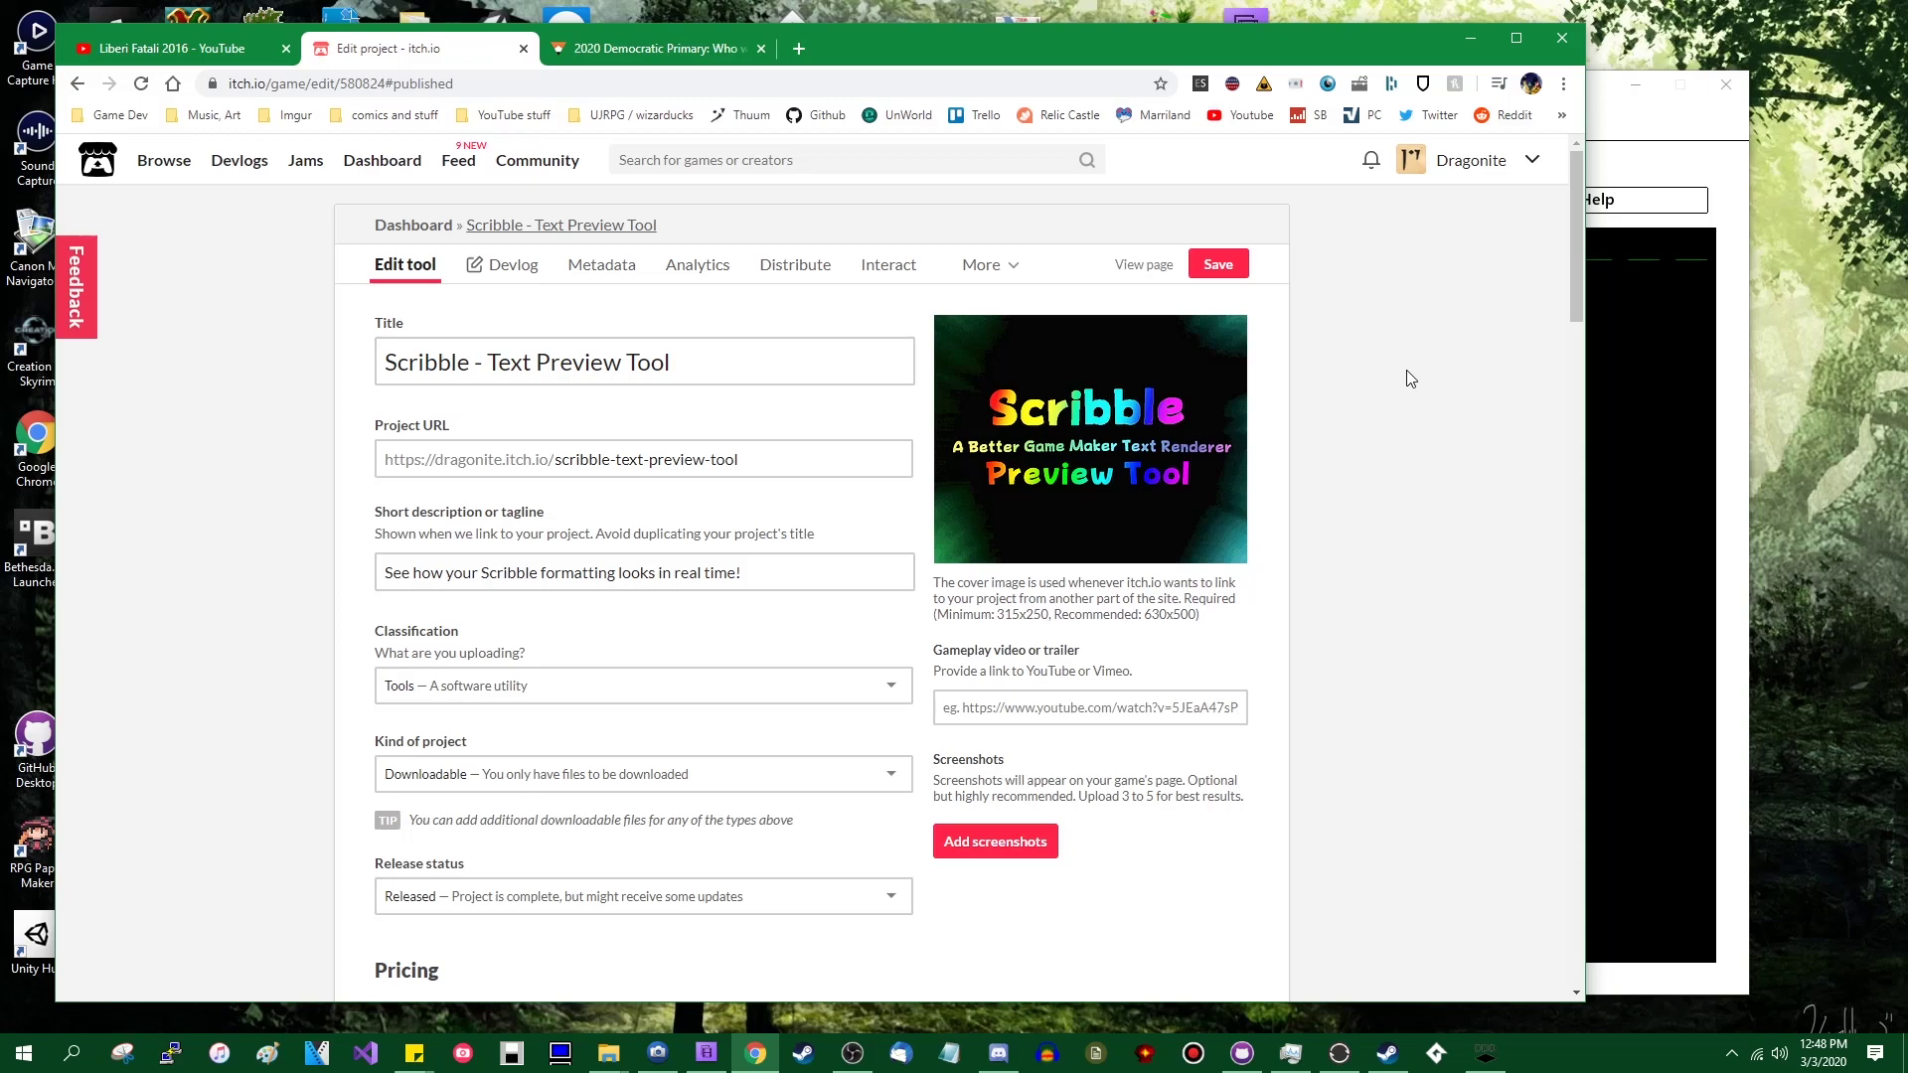
left_click(1470, 38)
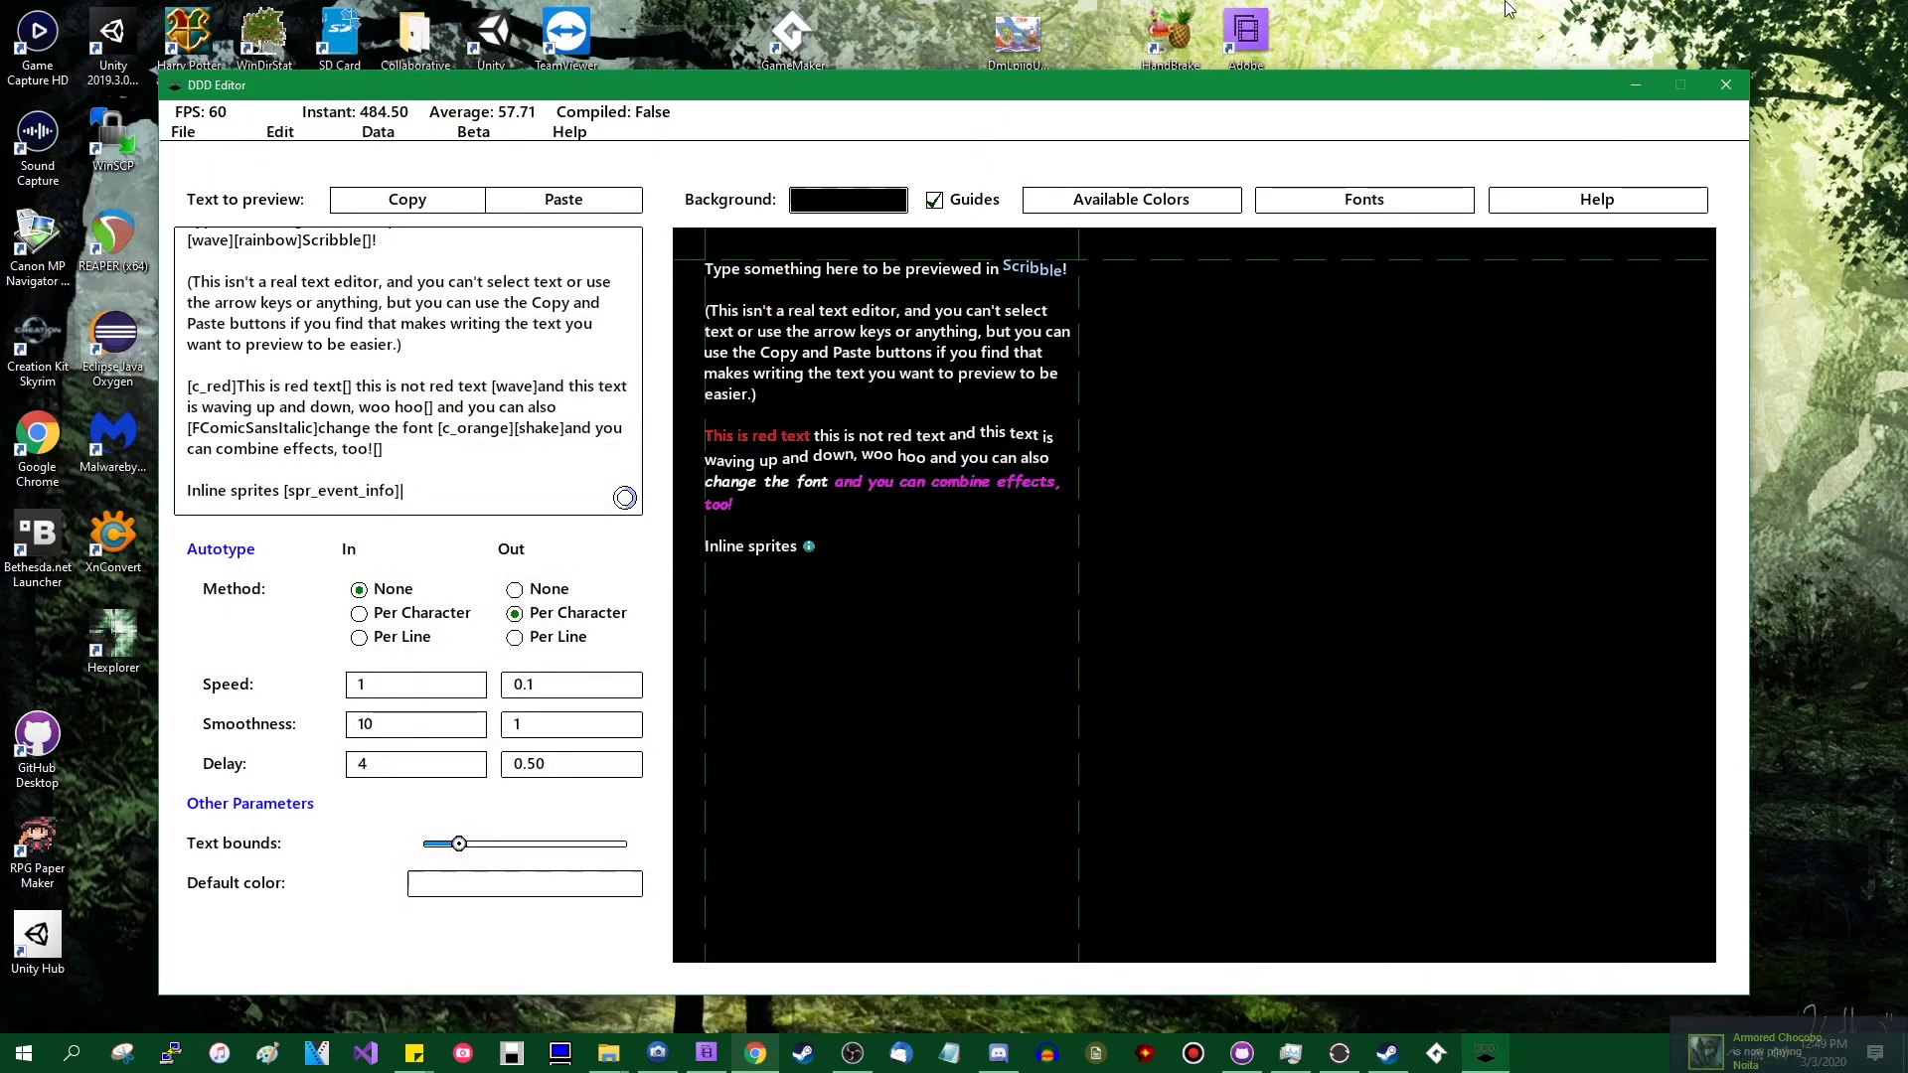